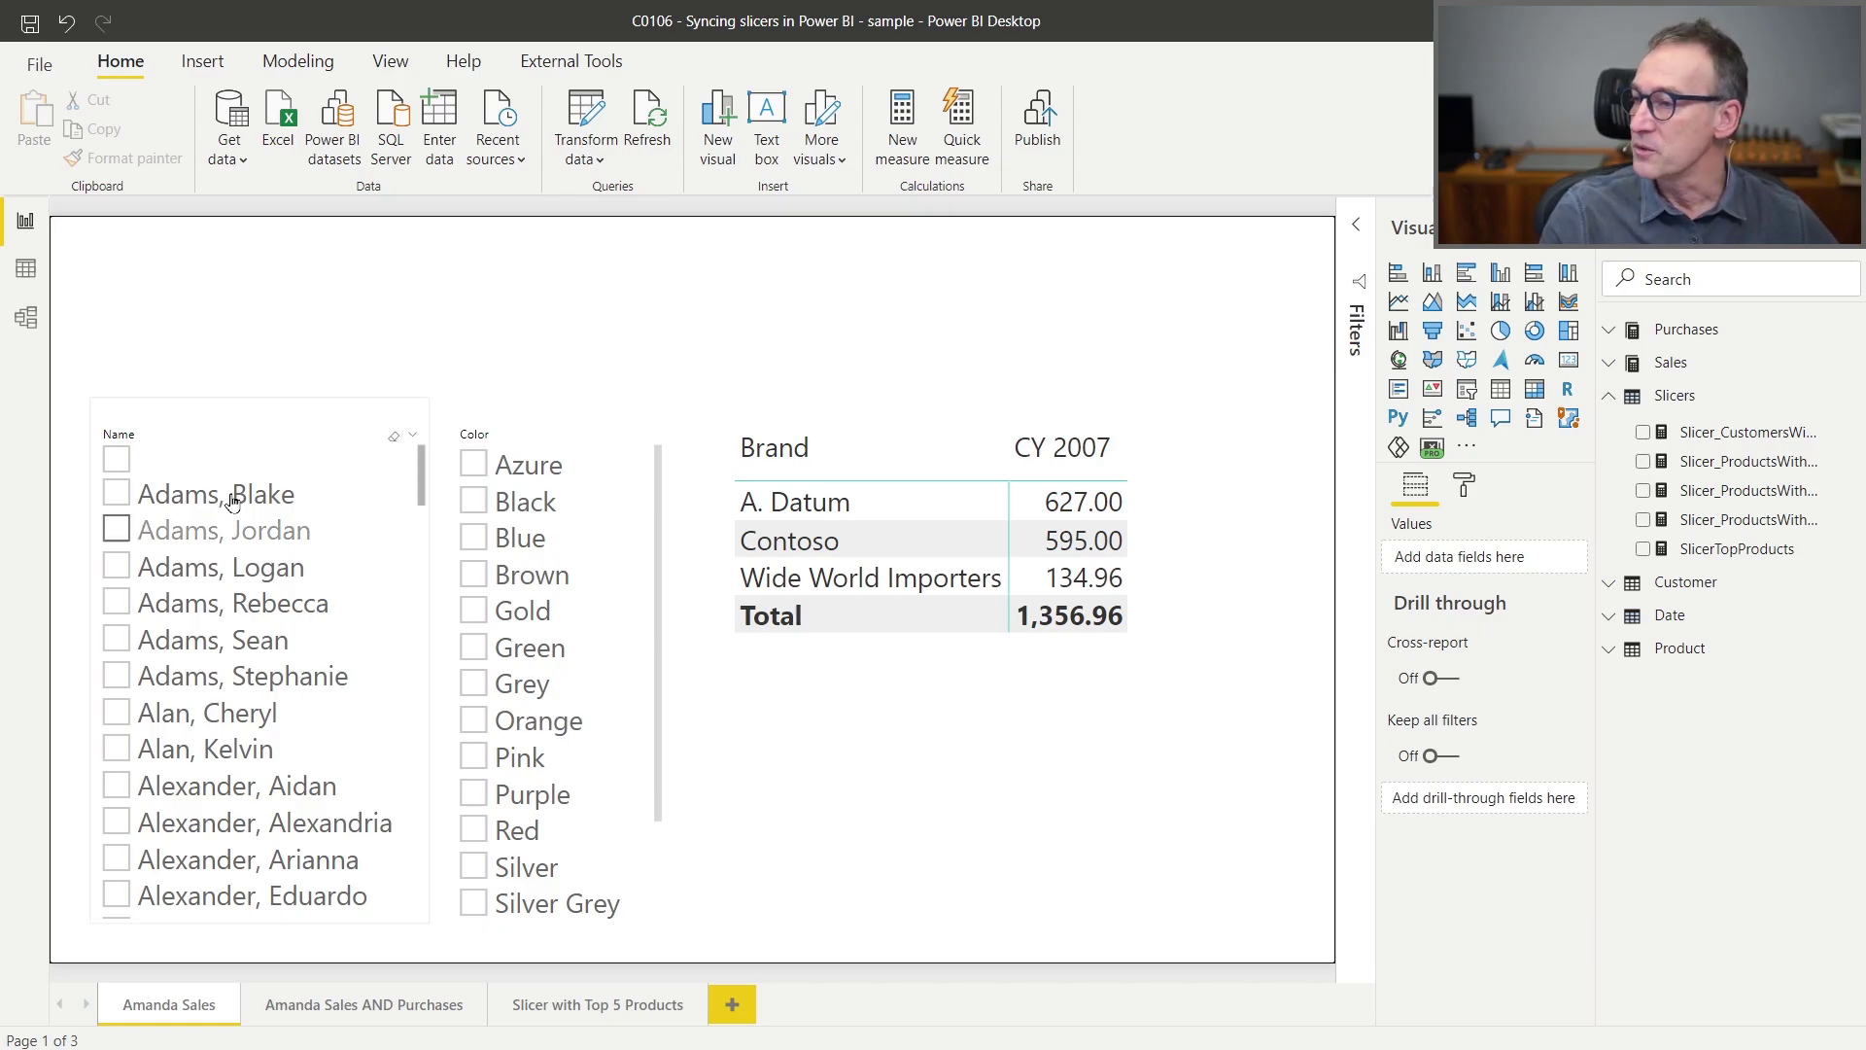
# Select the Name and Color slicers, scroll the colours, and glance at Model view before returning.
pyautogui.click(225, 420)
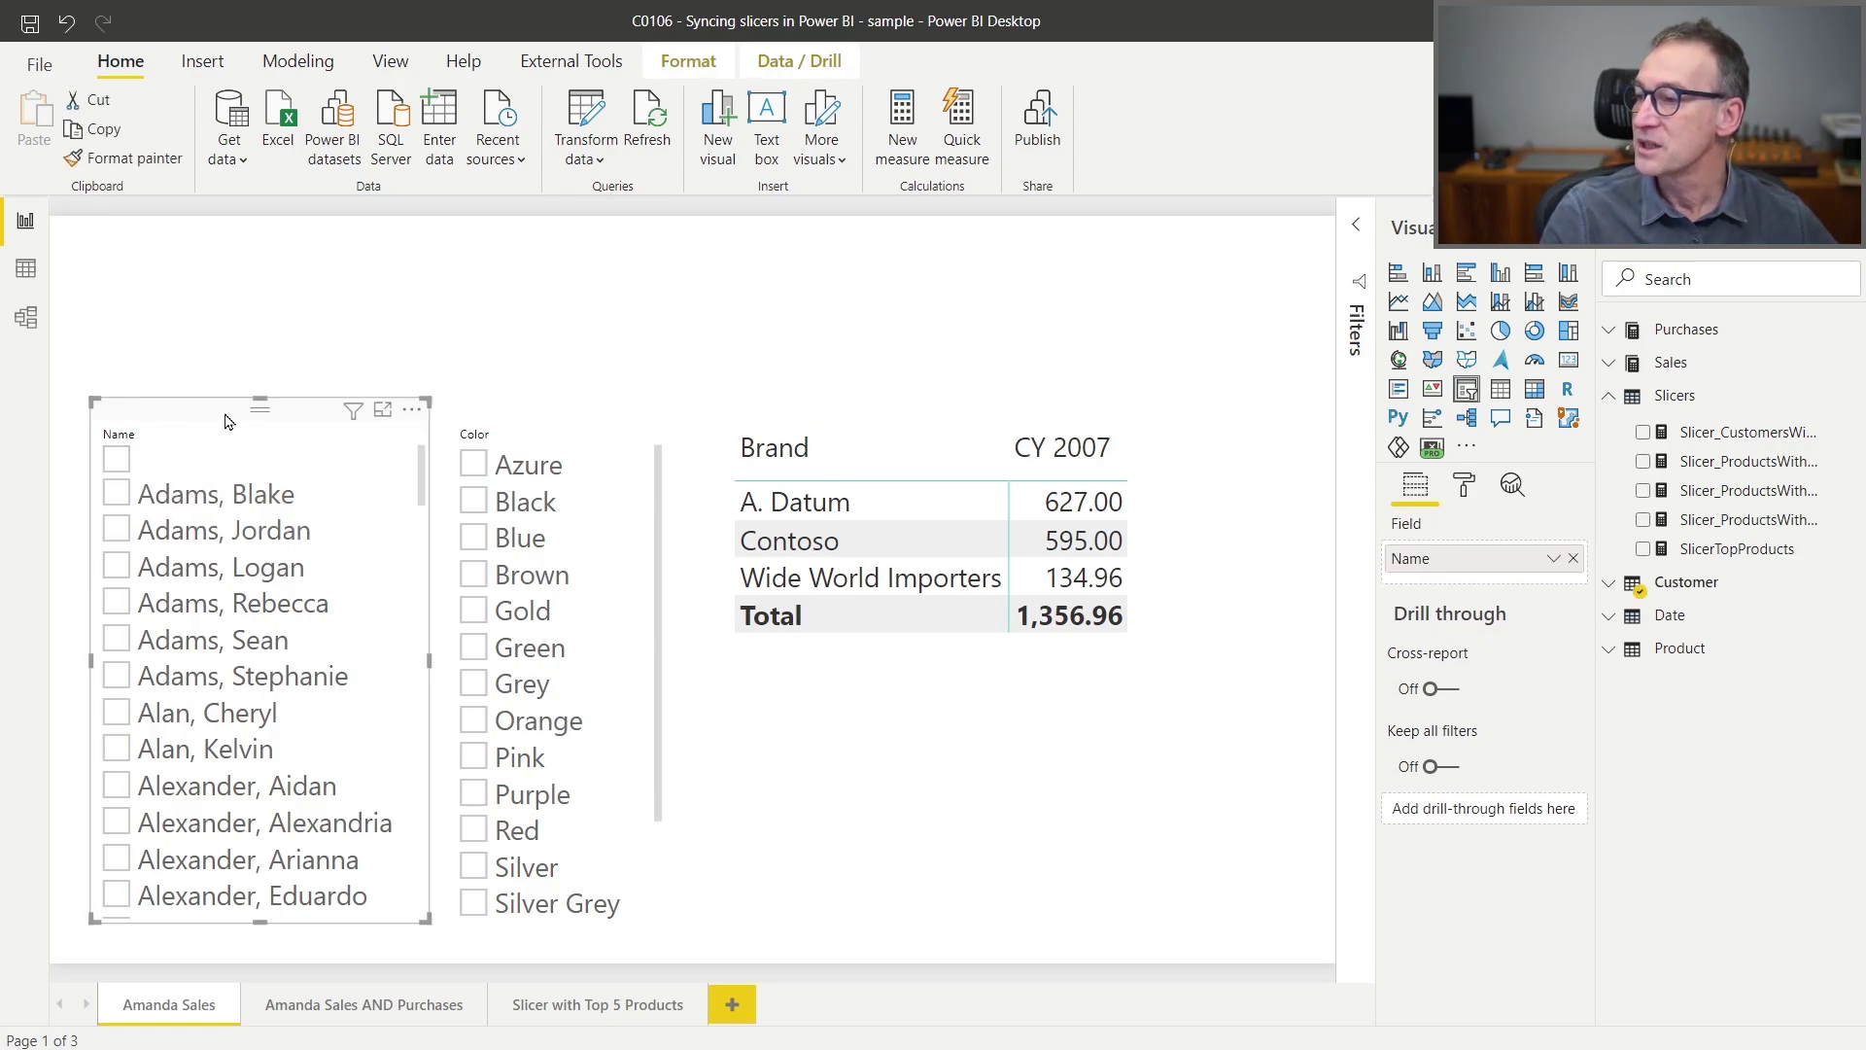
pyautogui.click(541, 418)
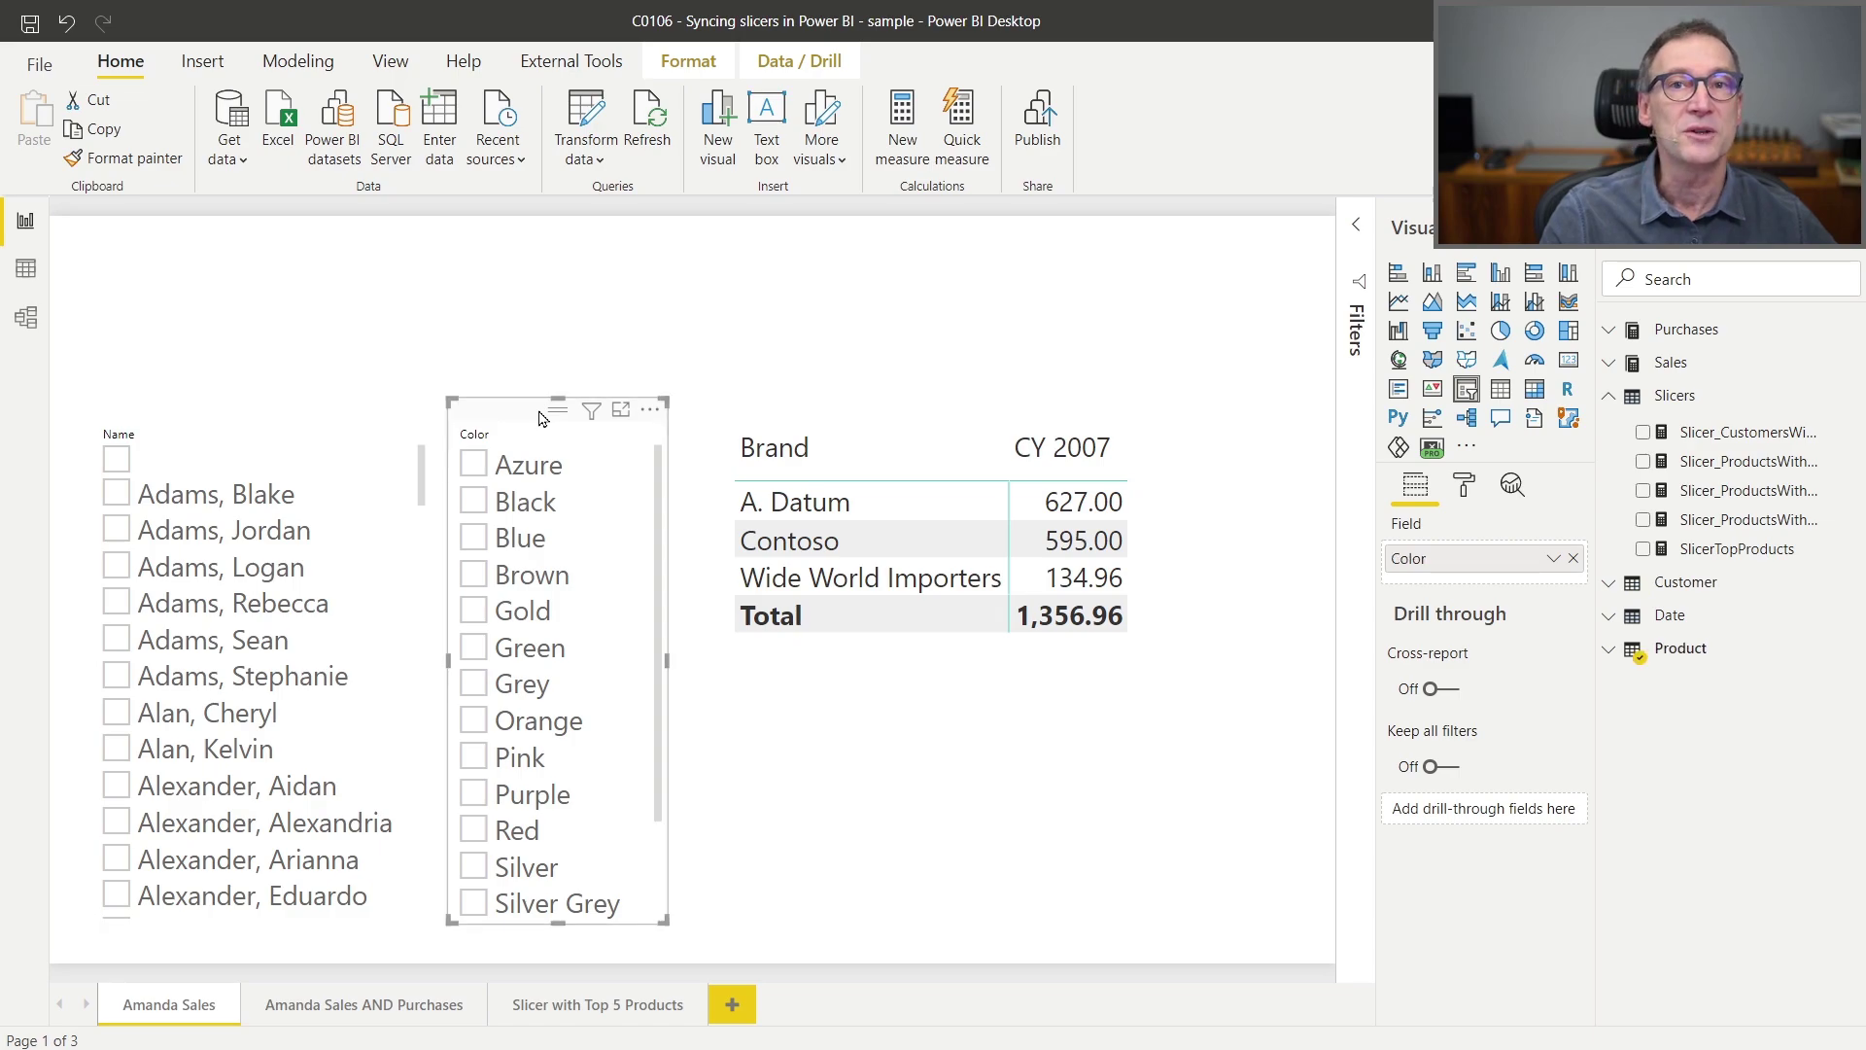
pyautogui.scroll(-3, 345, 695)
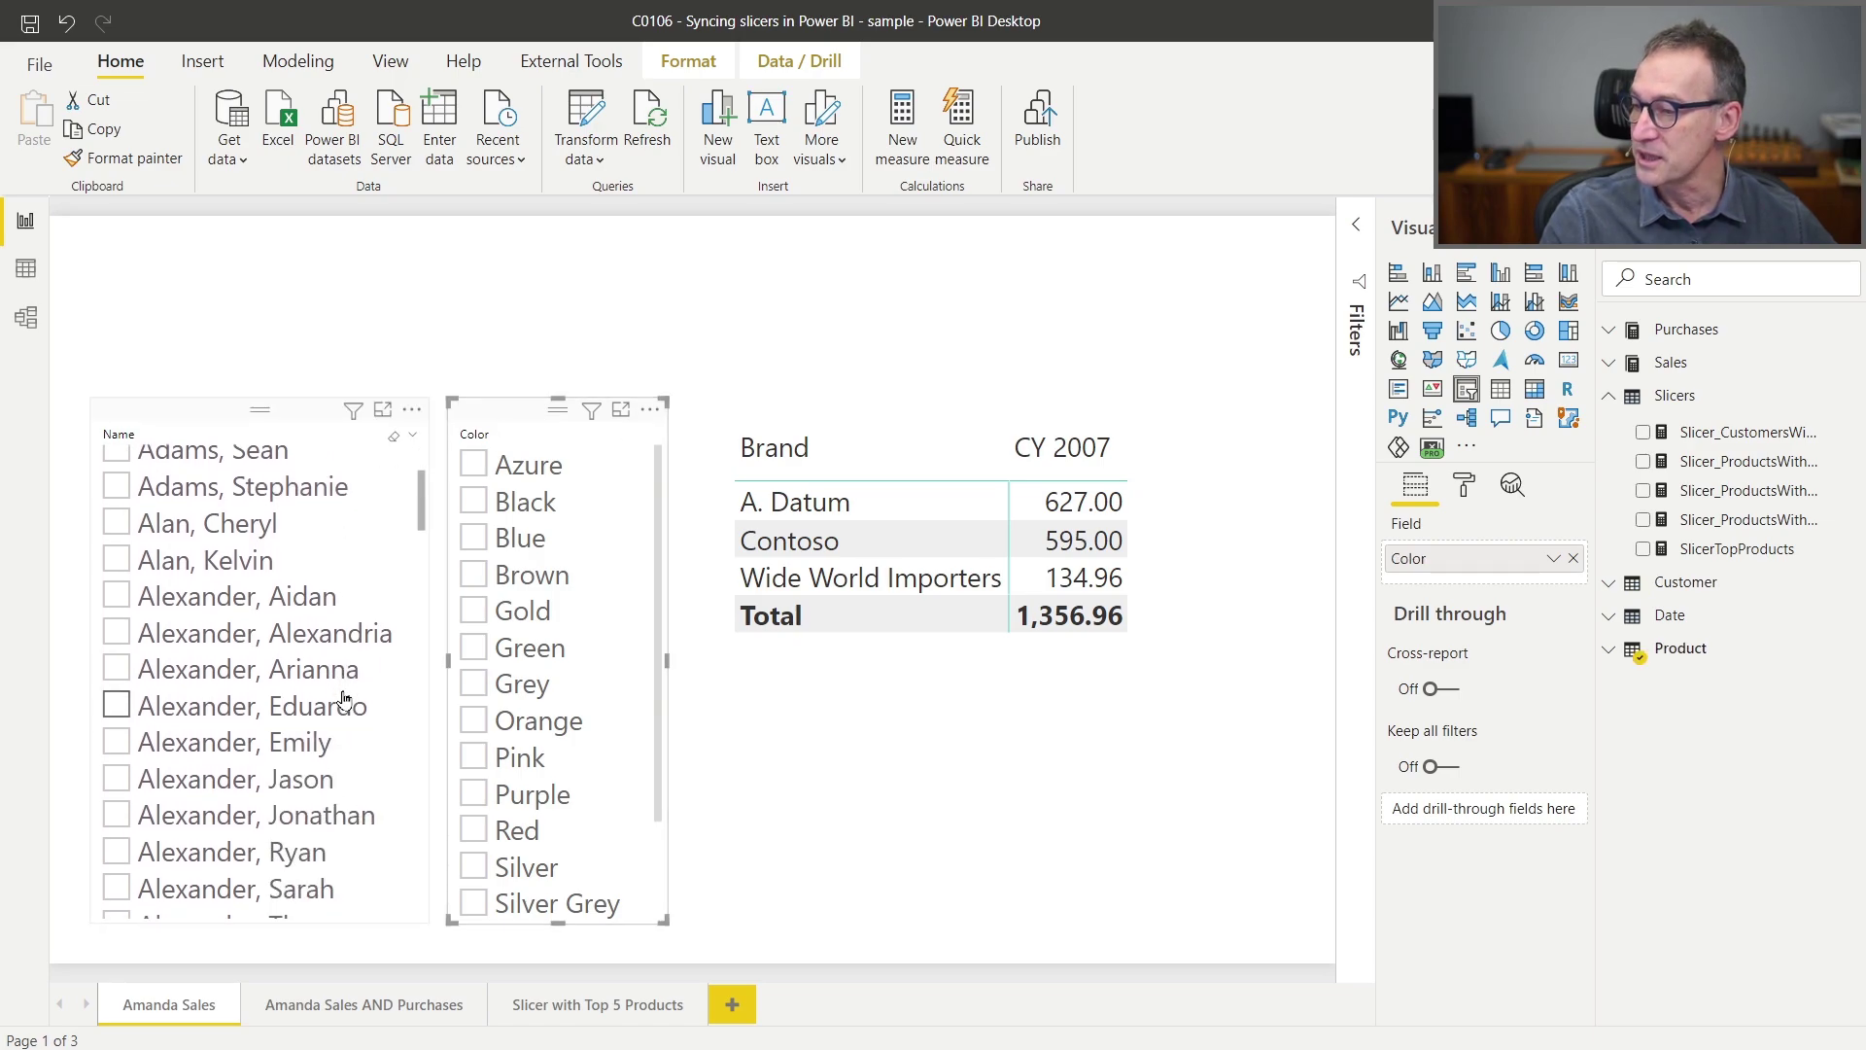
pyautogui.scroll(-1, 243, 875)
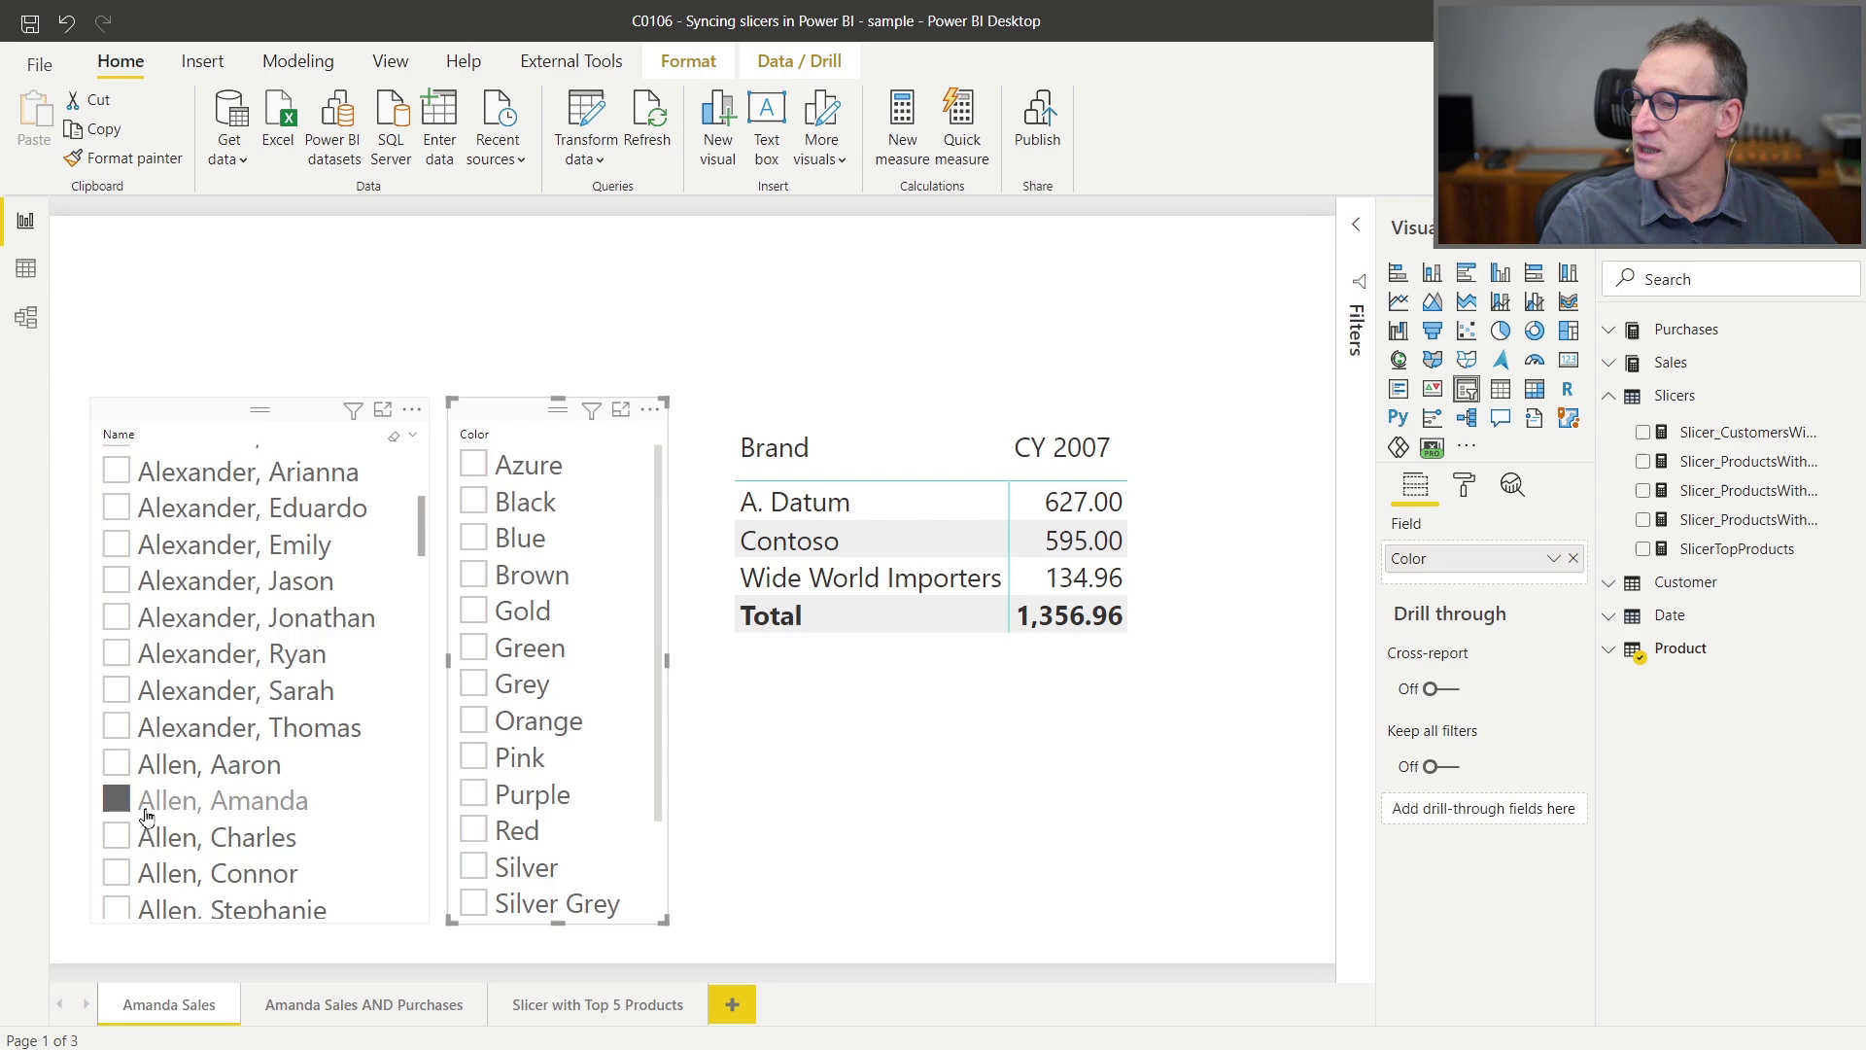
pyautogui.scroll(-1, 231, 814)
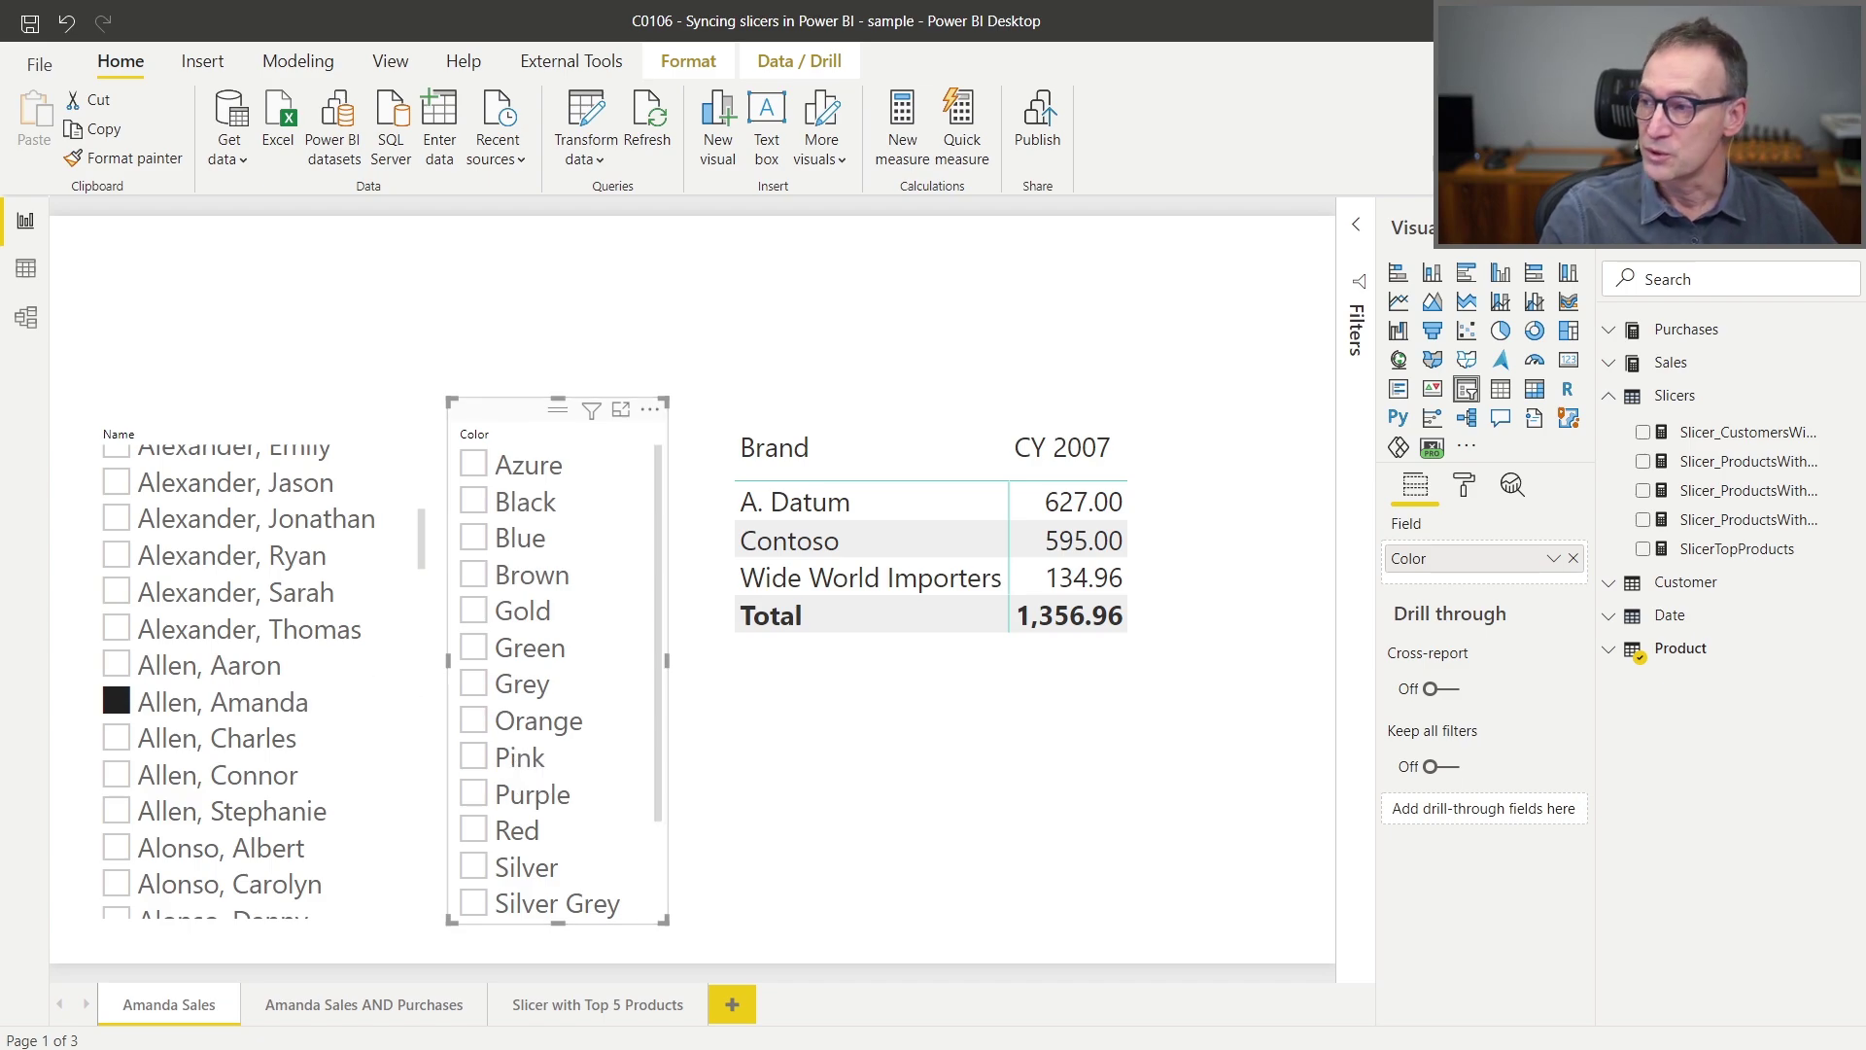
pyautogui.click(26, 317)
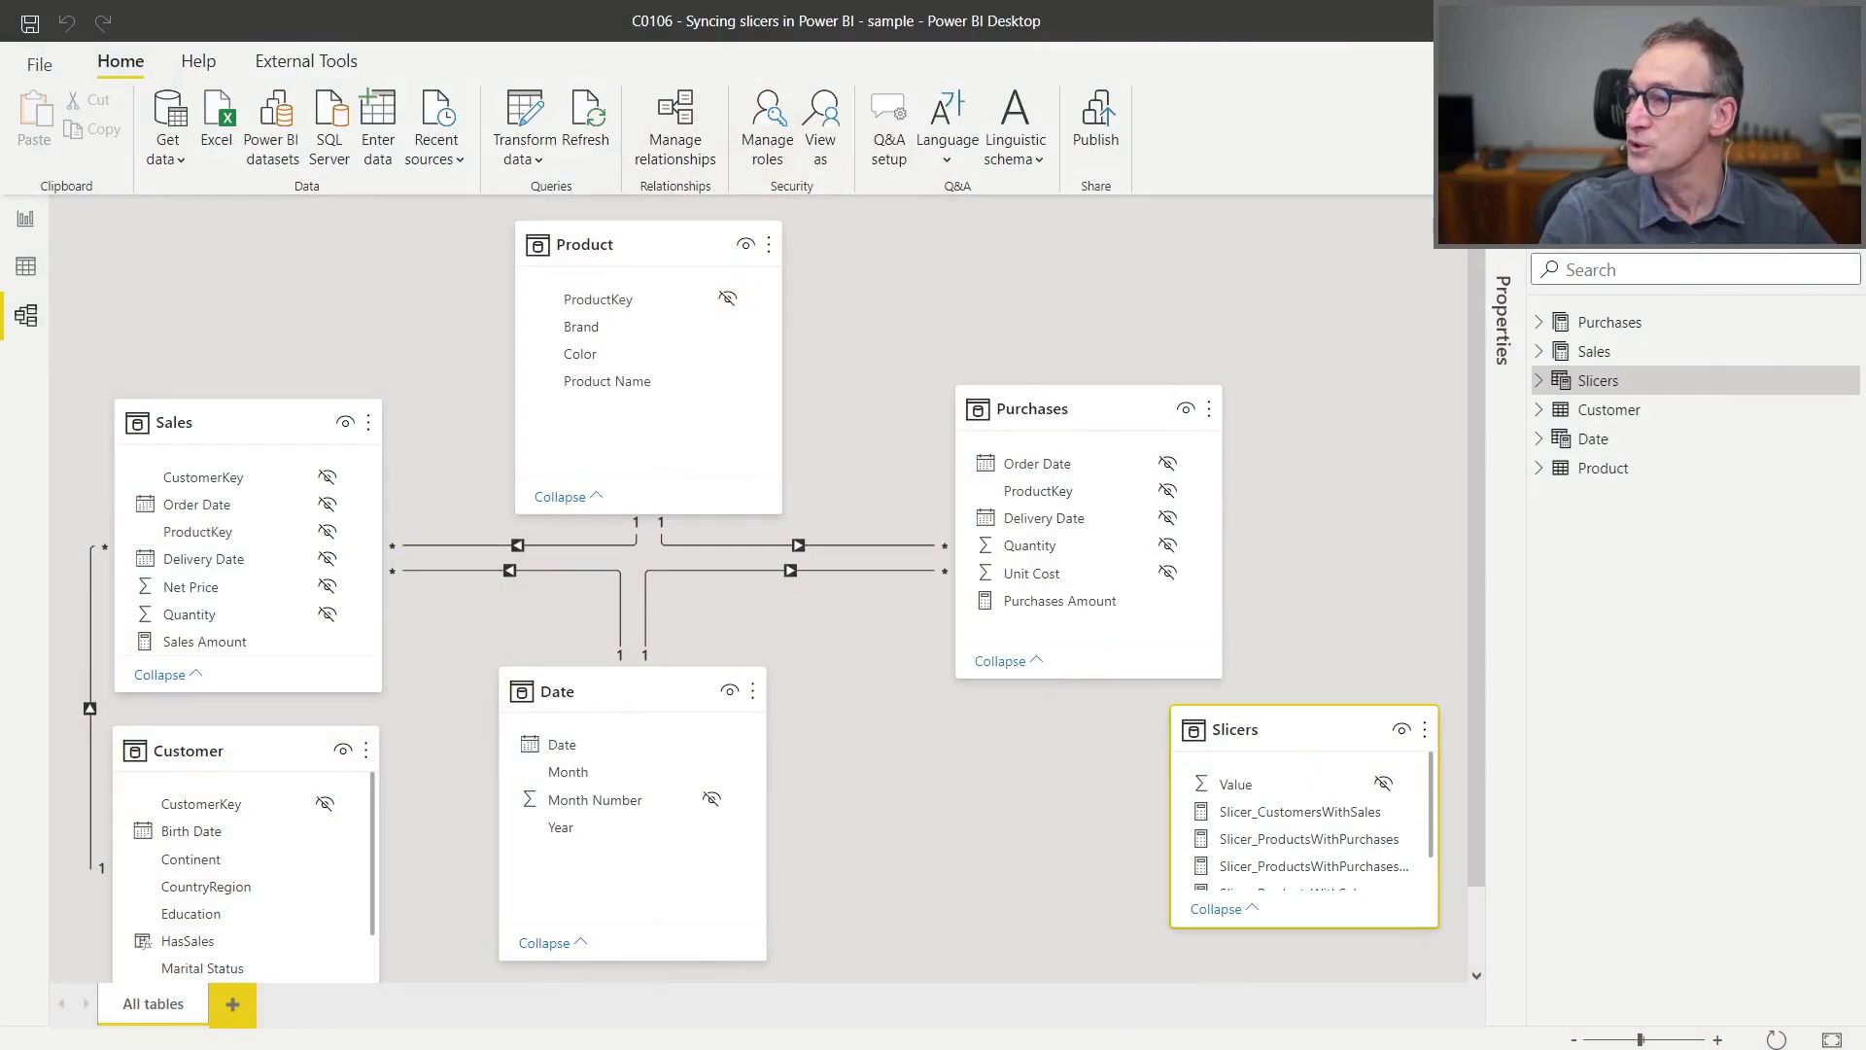
pyautogui.click(26, 222)
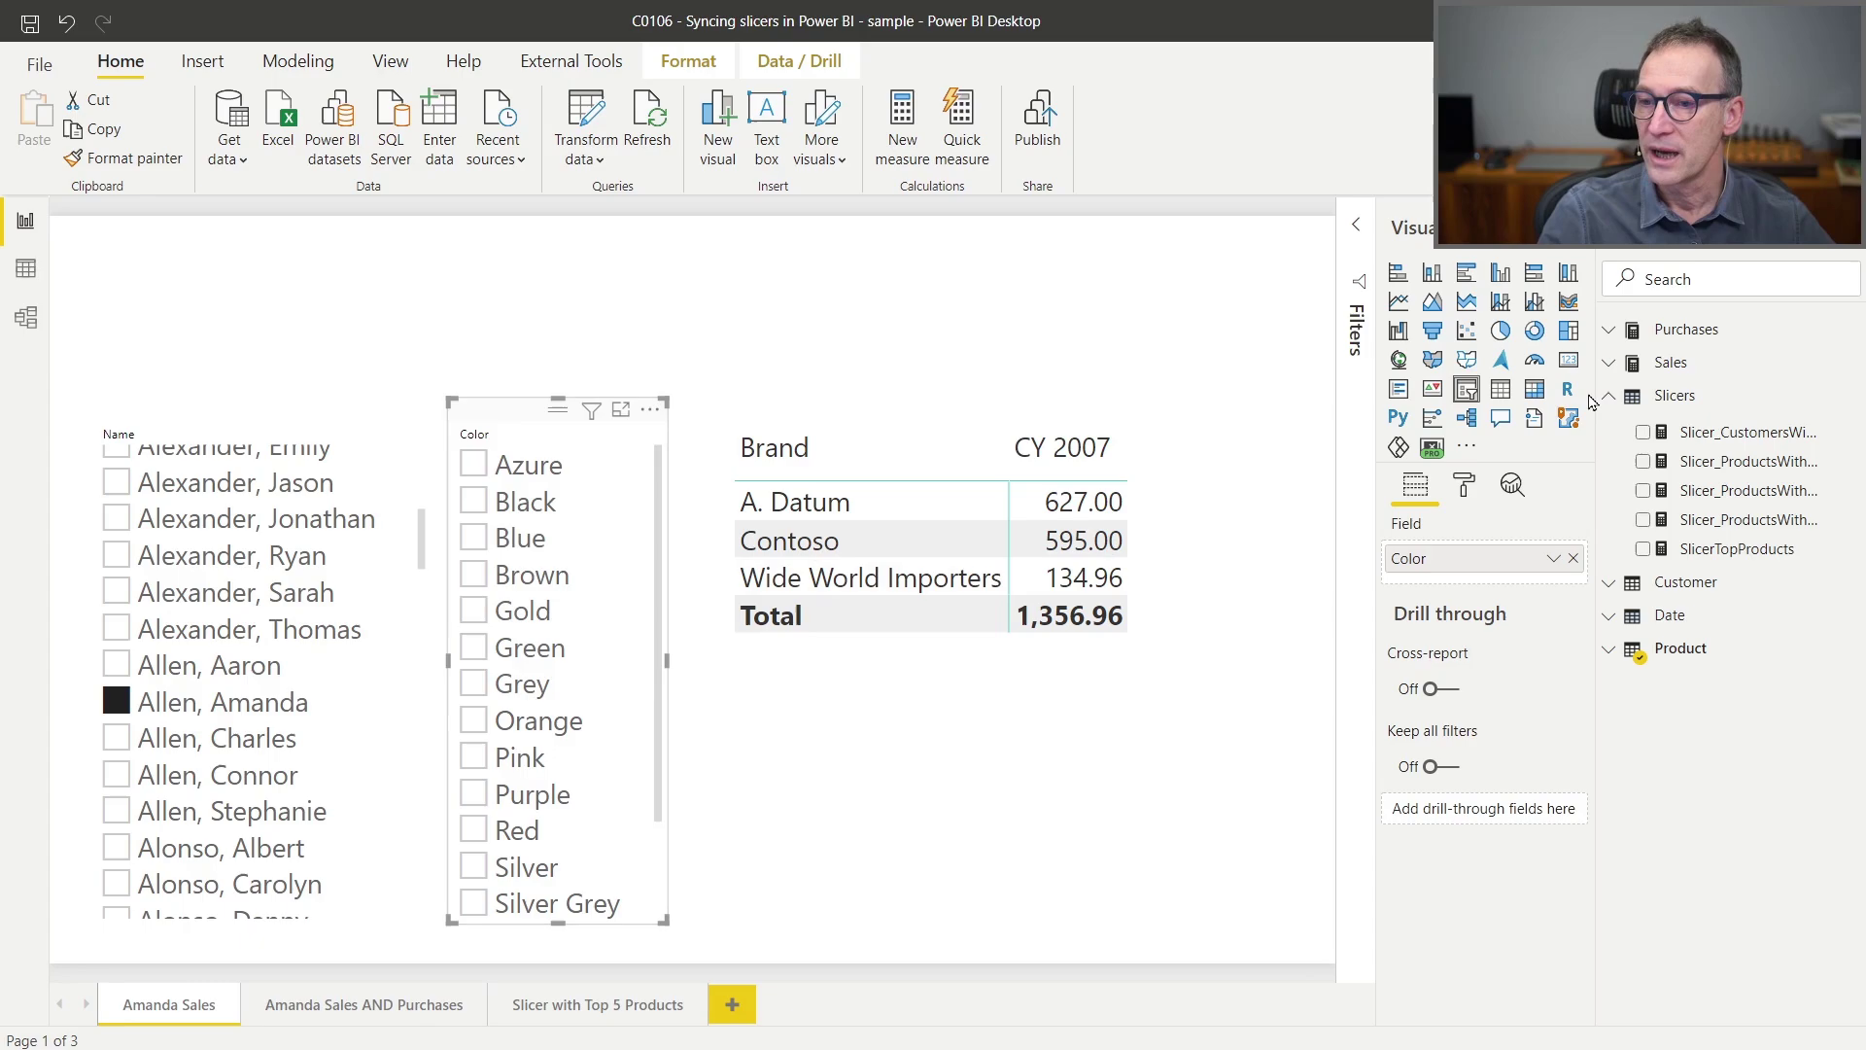
# Filter the Color slicer to Sales Amount is not blank, leaving Grey, Silver and White.
pyautogui.click(1359, 227)
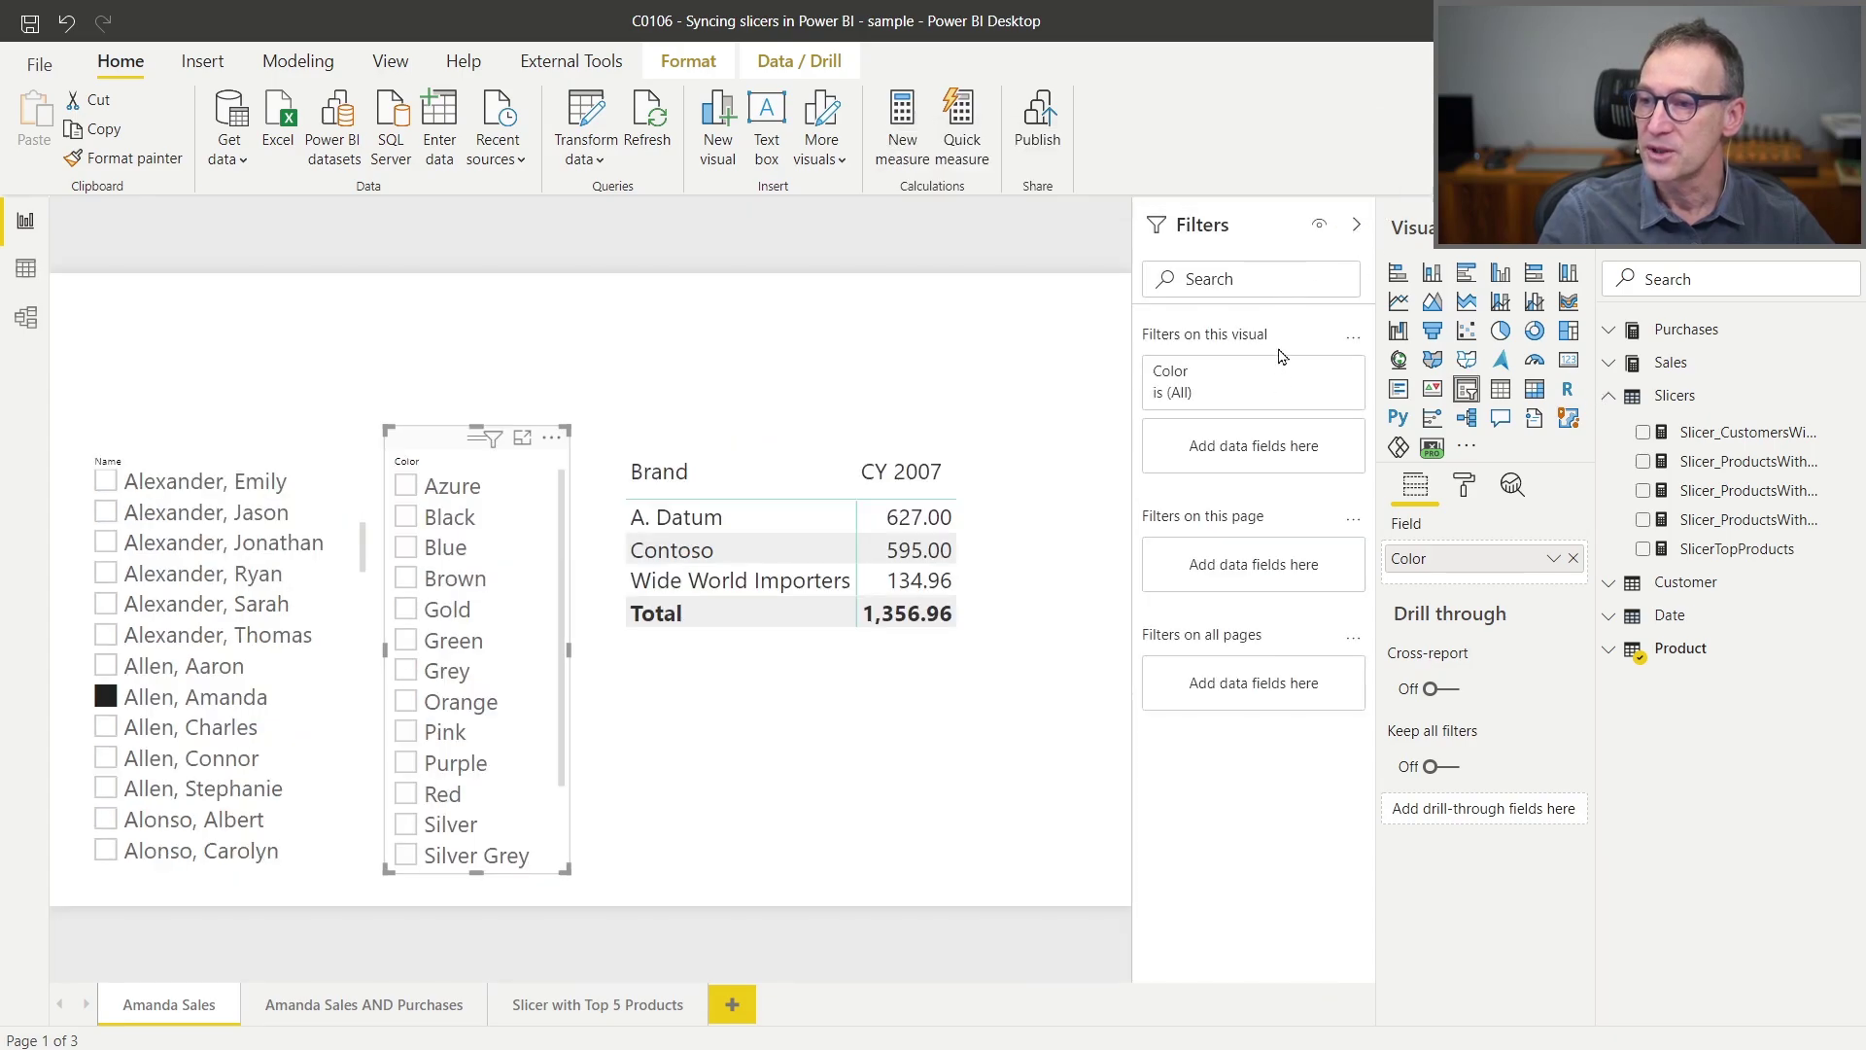
pyautogui.click(1609, 370)
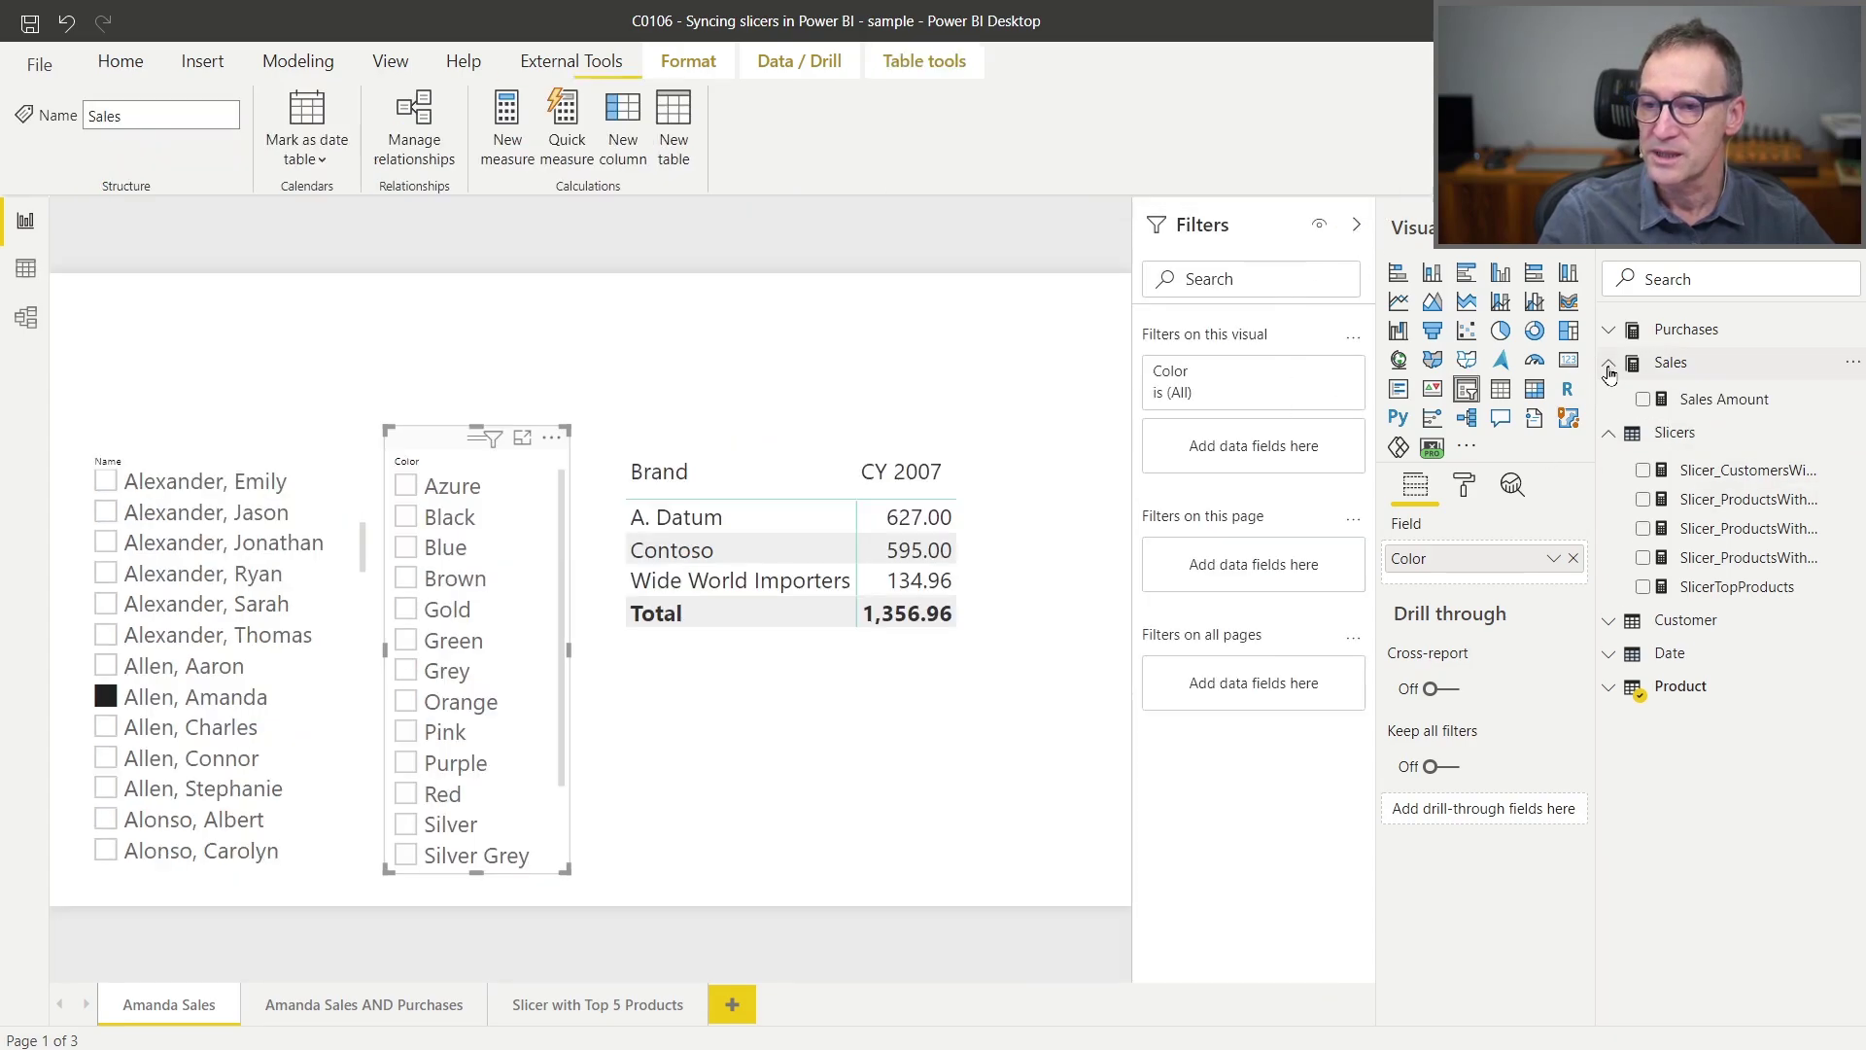
pyautogui.moveTo(1712, 406); pyautogui.dragTo(1284, 462)
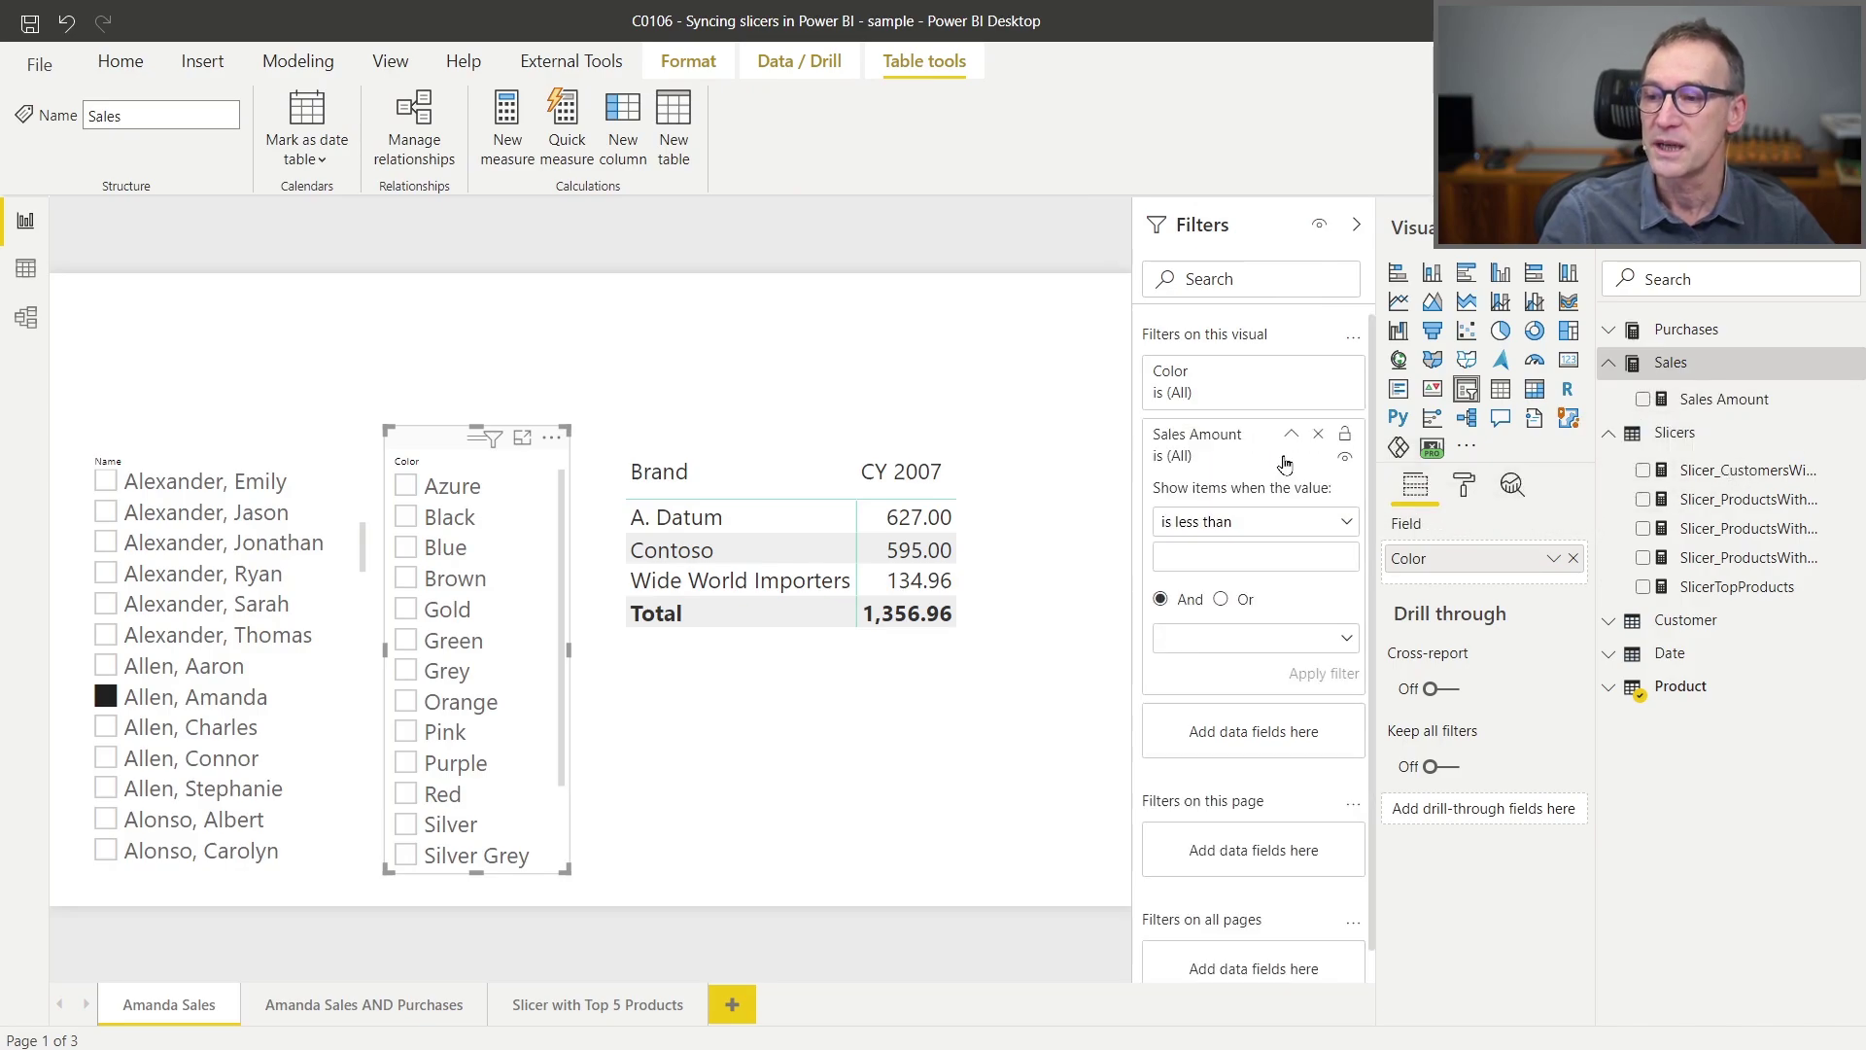
pyautogui.click(1231, 537)
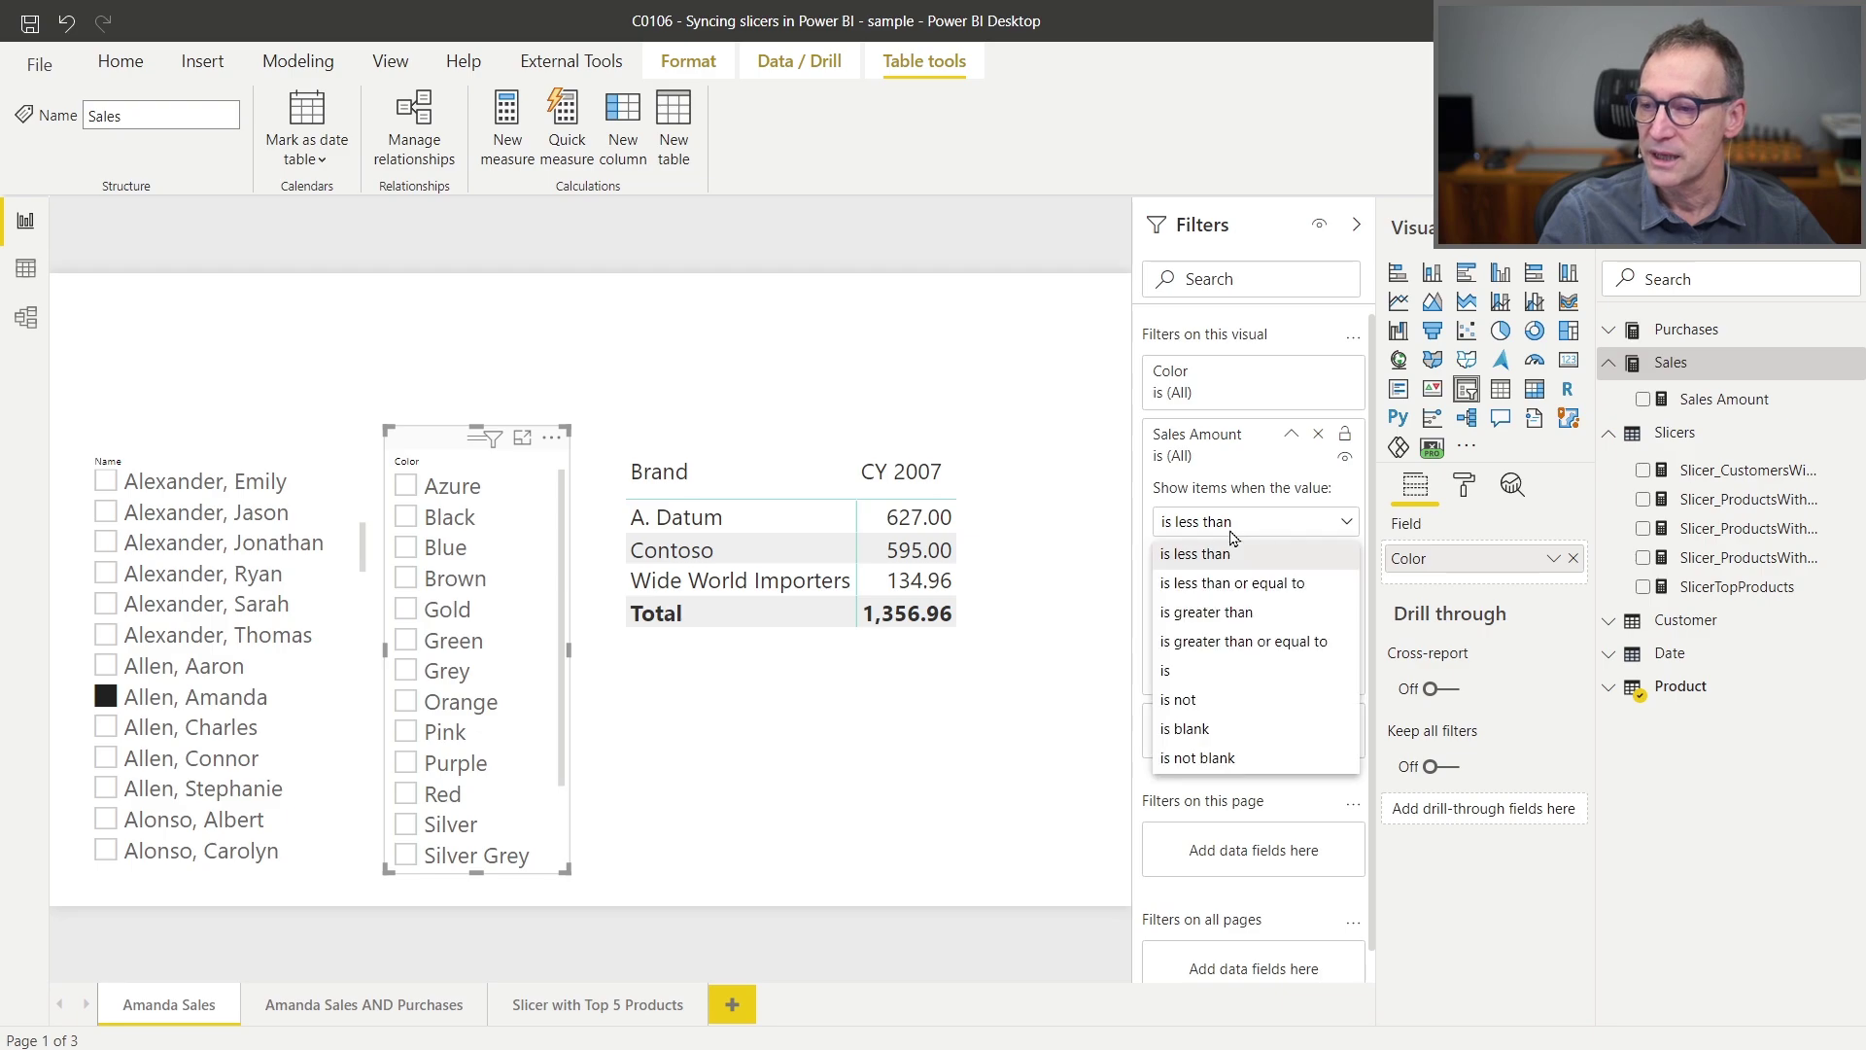
pyautogui.click(1223, 762)
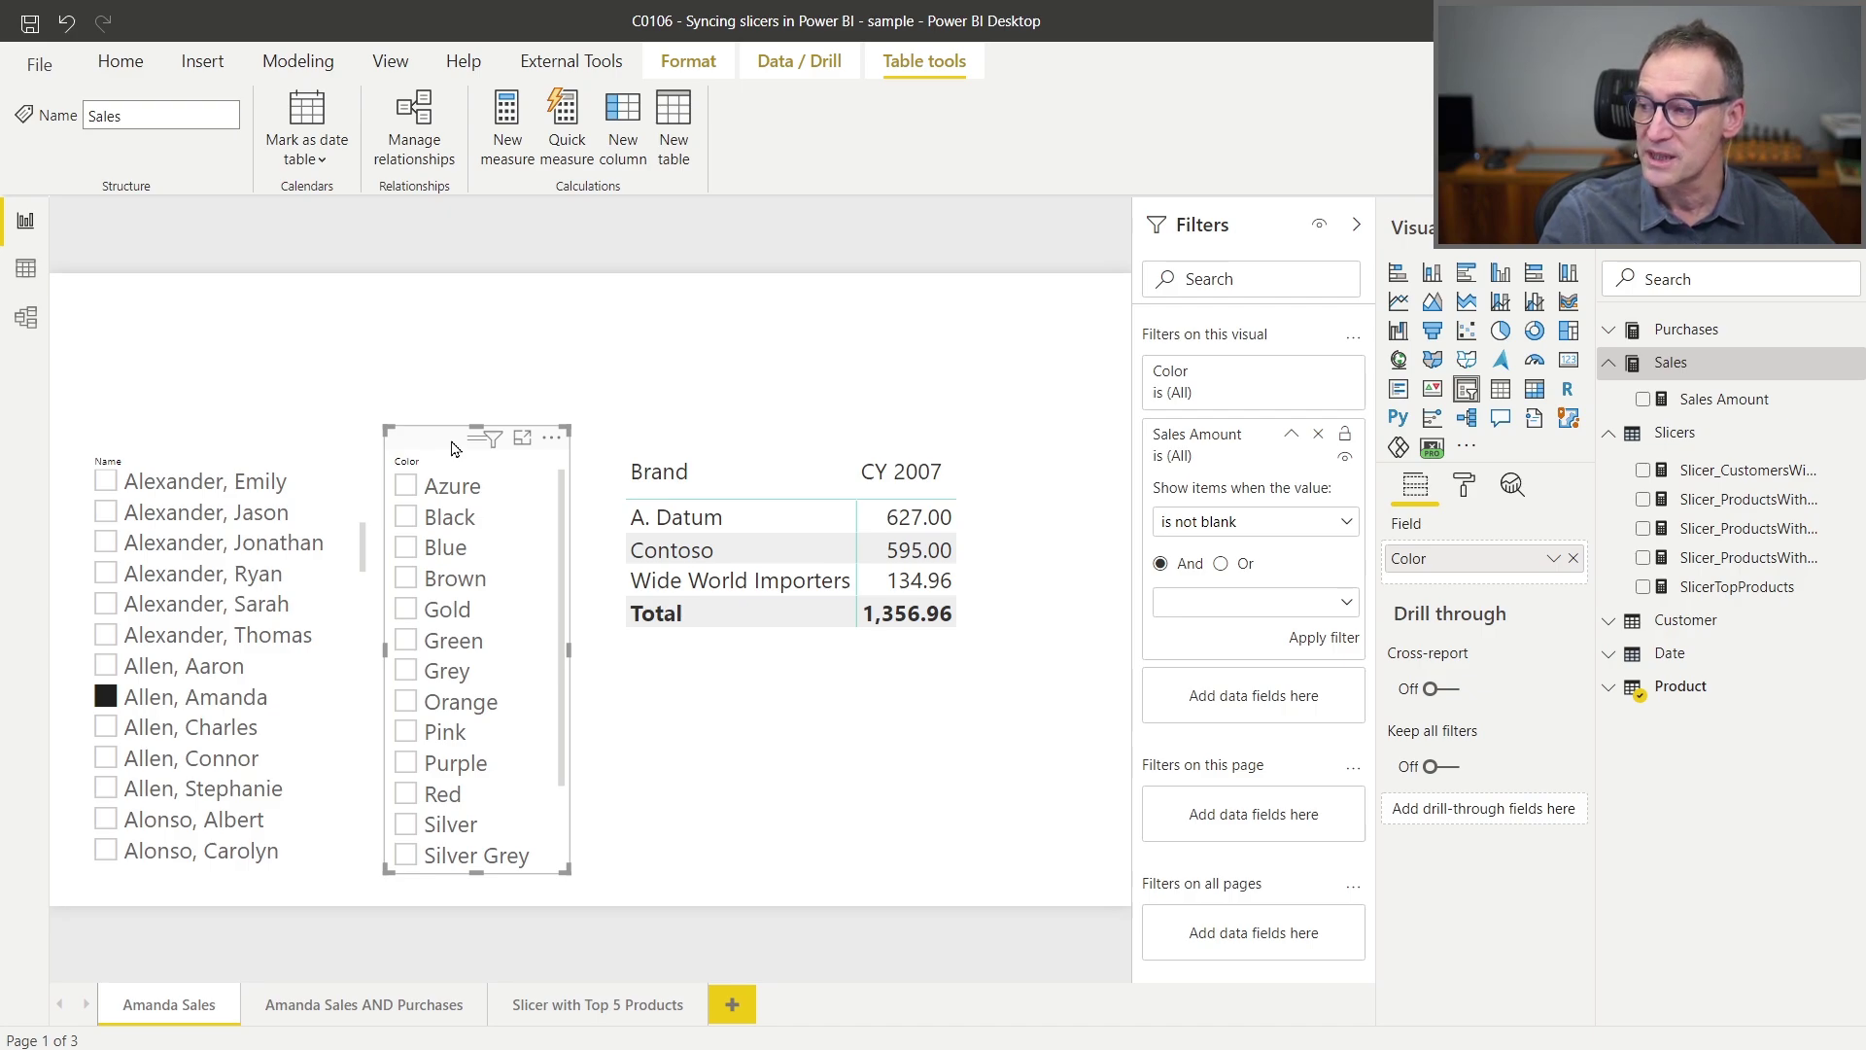
pyautogui.click(1338, 640)
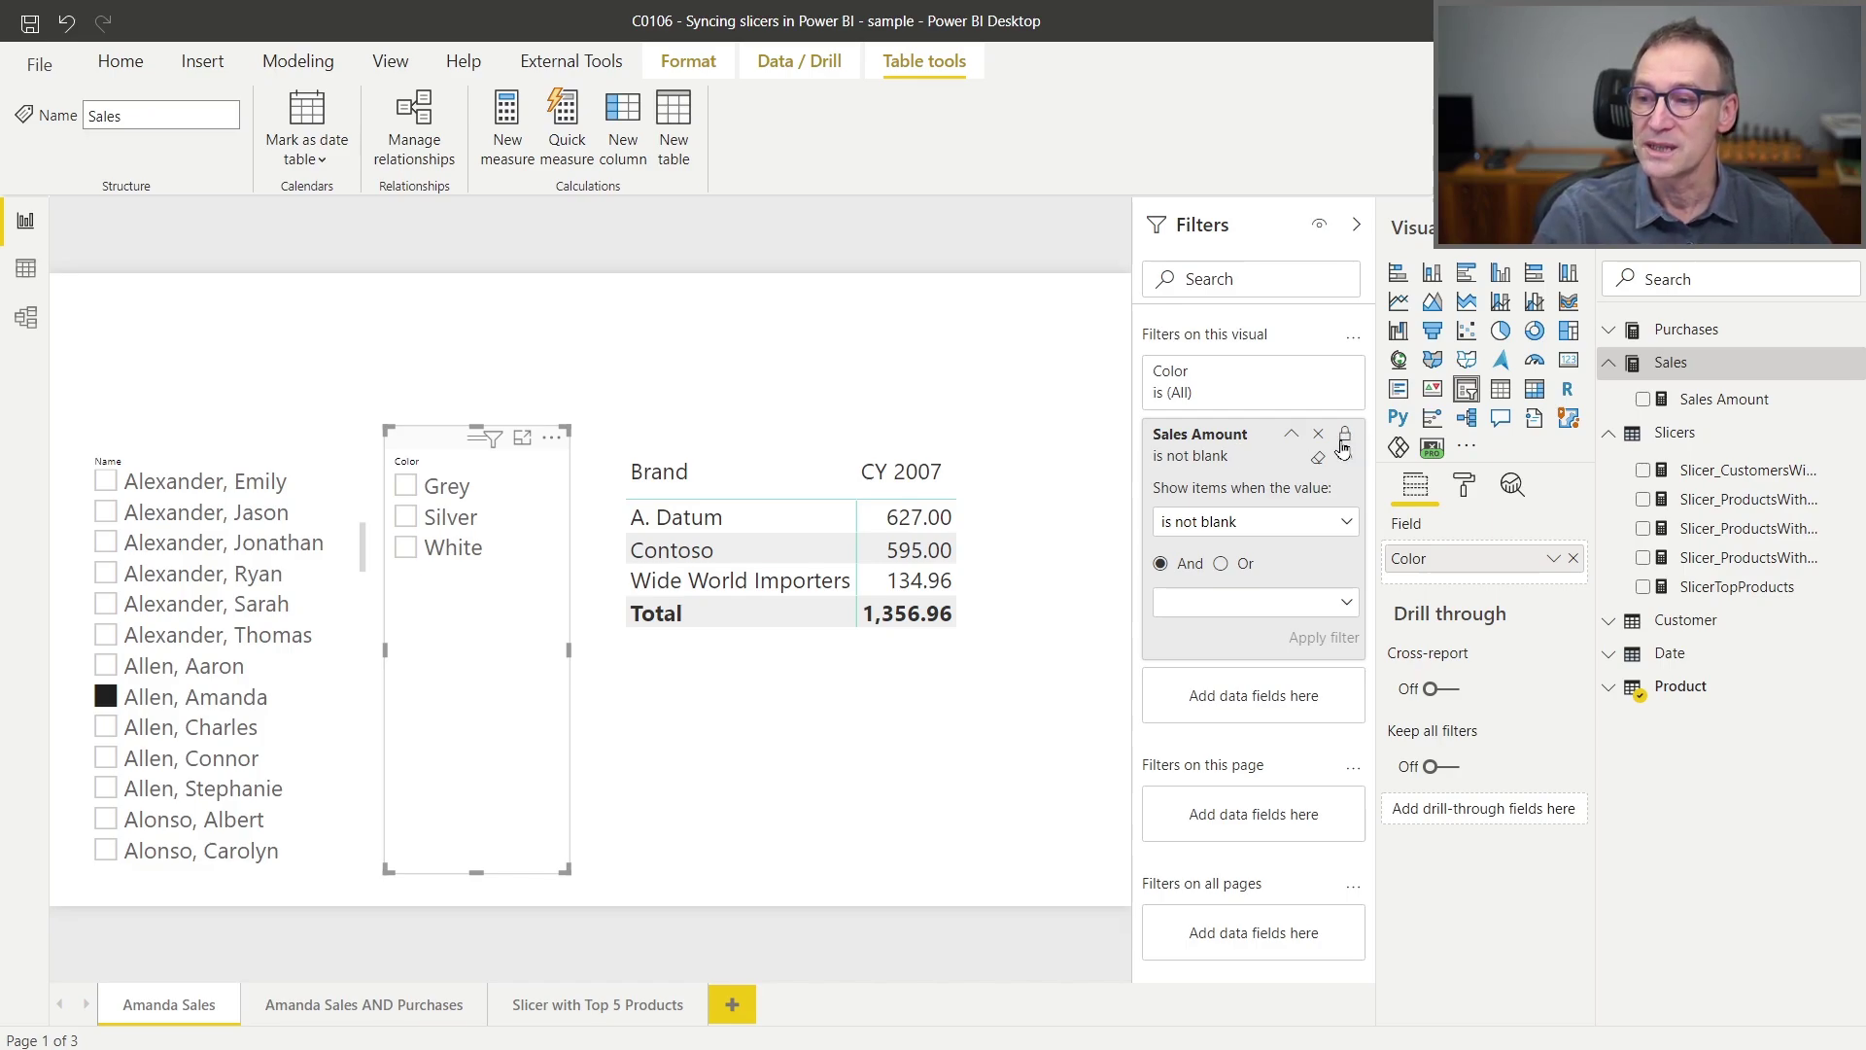
# Remove the Sales Amount filter from the Color slicer and collapse the Slicers field list.
pyautogui.click(1318, 434)
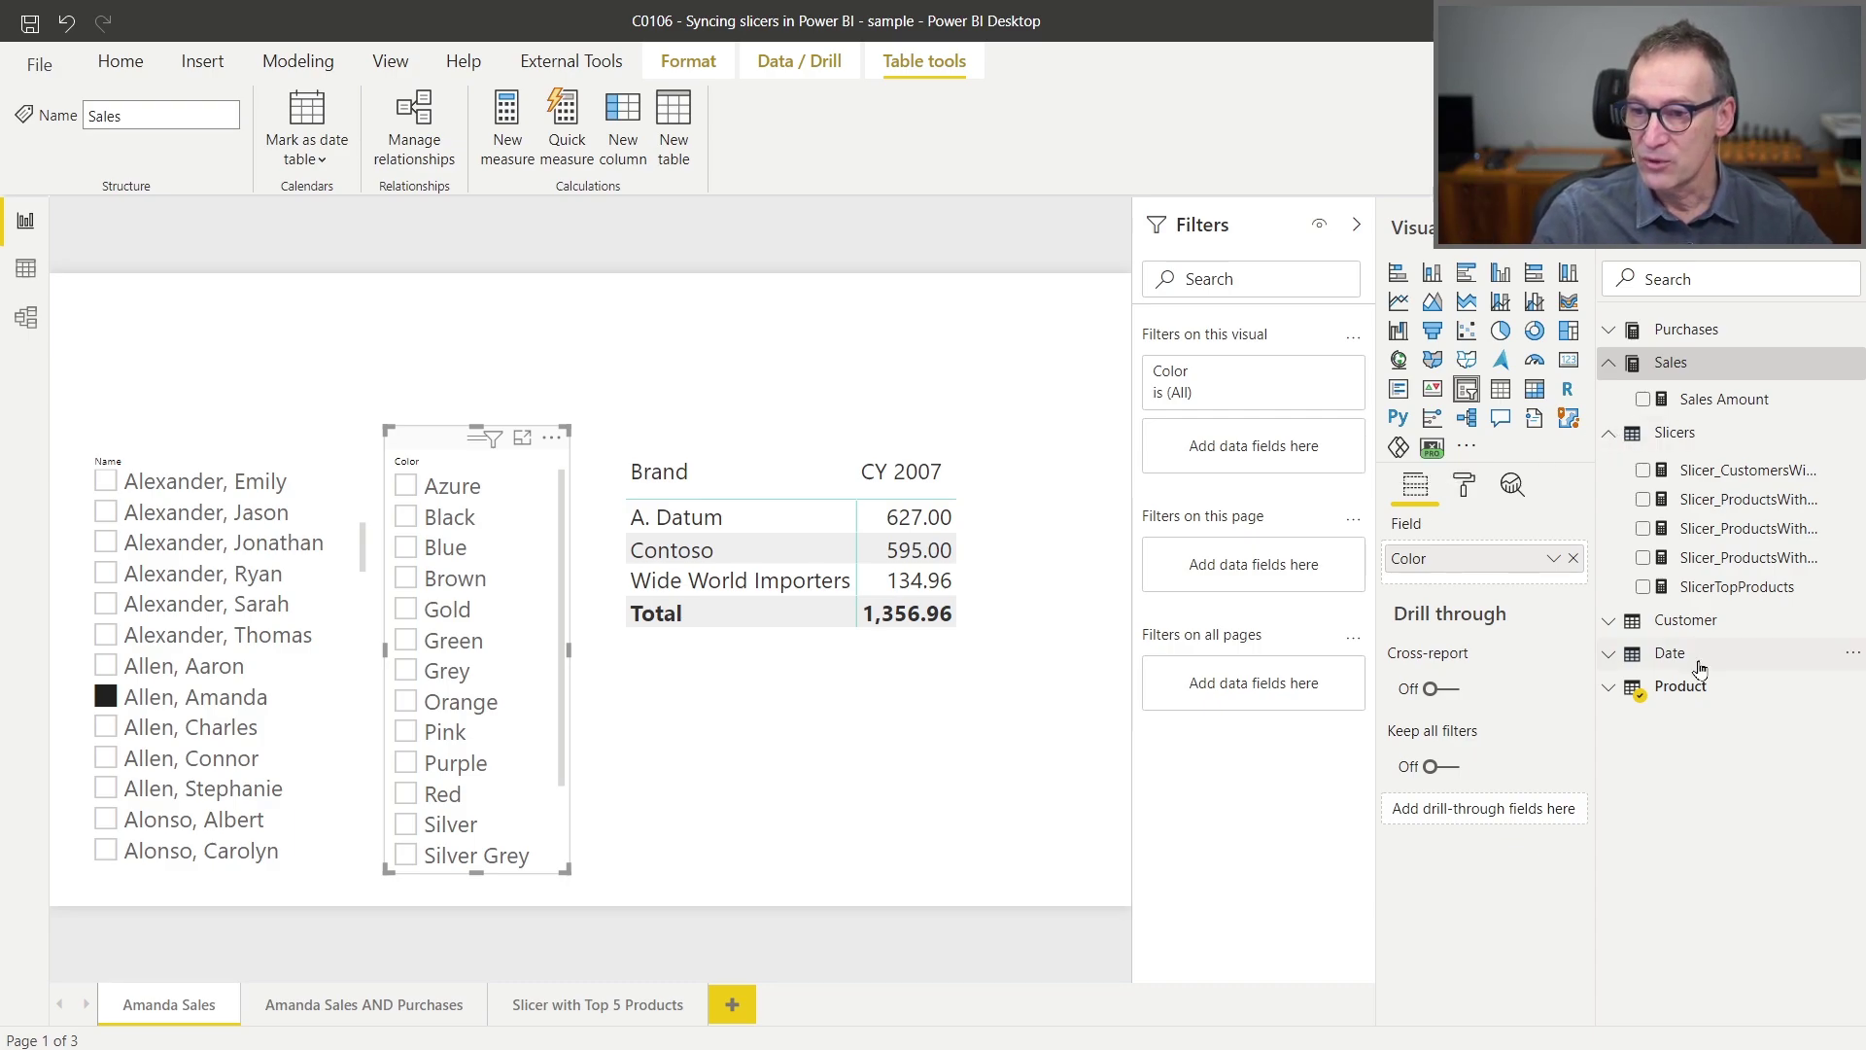
pyautogui.click(1613, 440)
# Add a Sales measure Slicer Sales defined as NOT ISEMPTY ( Sales ) on a second formula line.
pyautogui.rightClick(1696, 369)
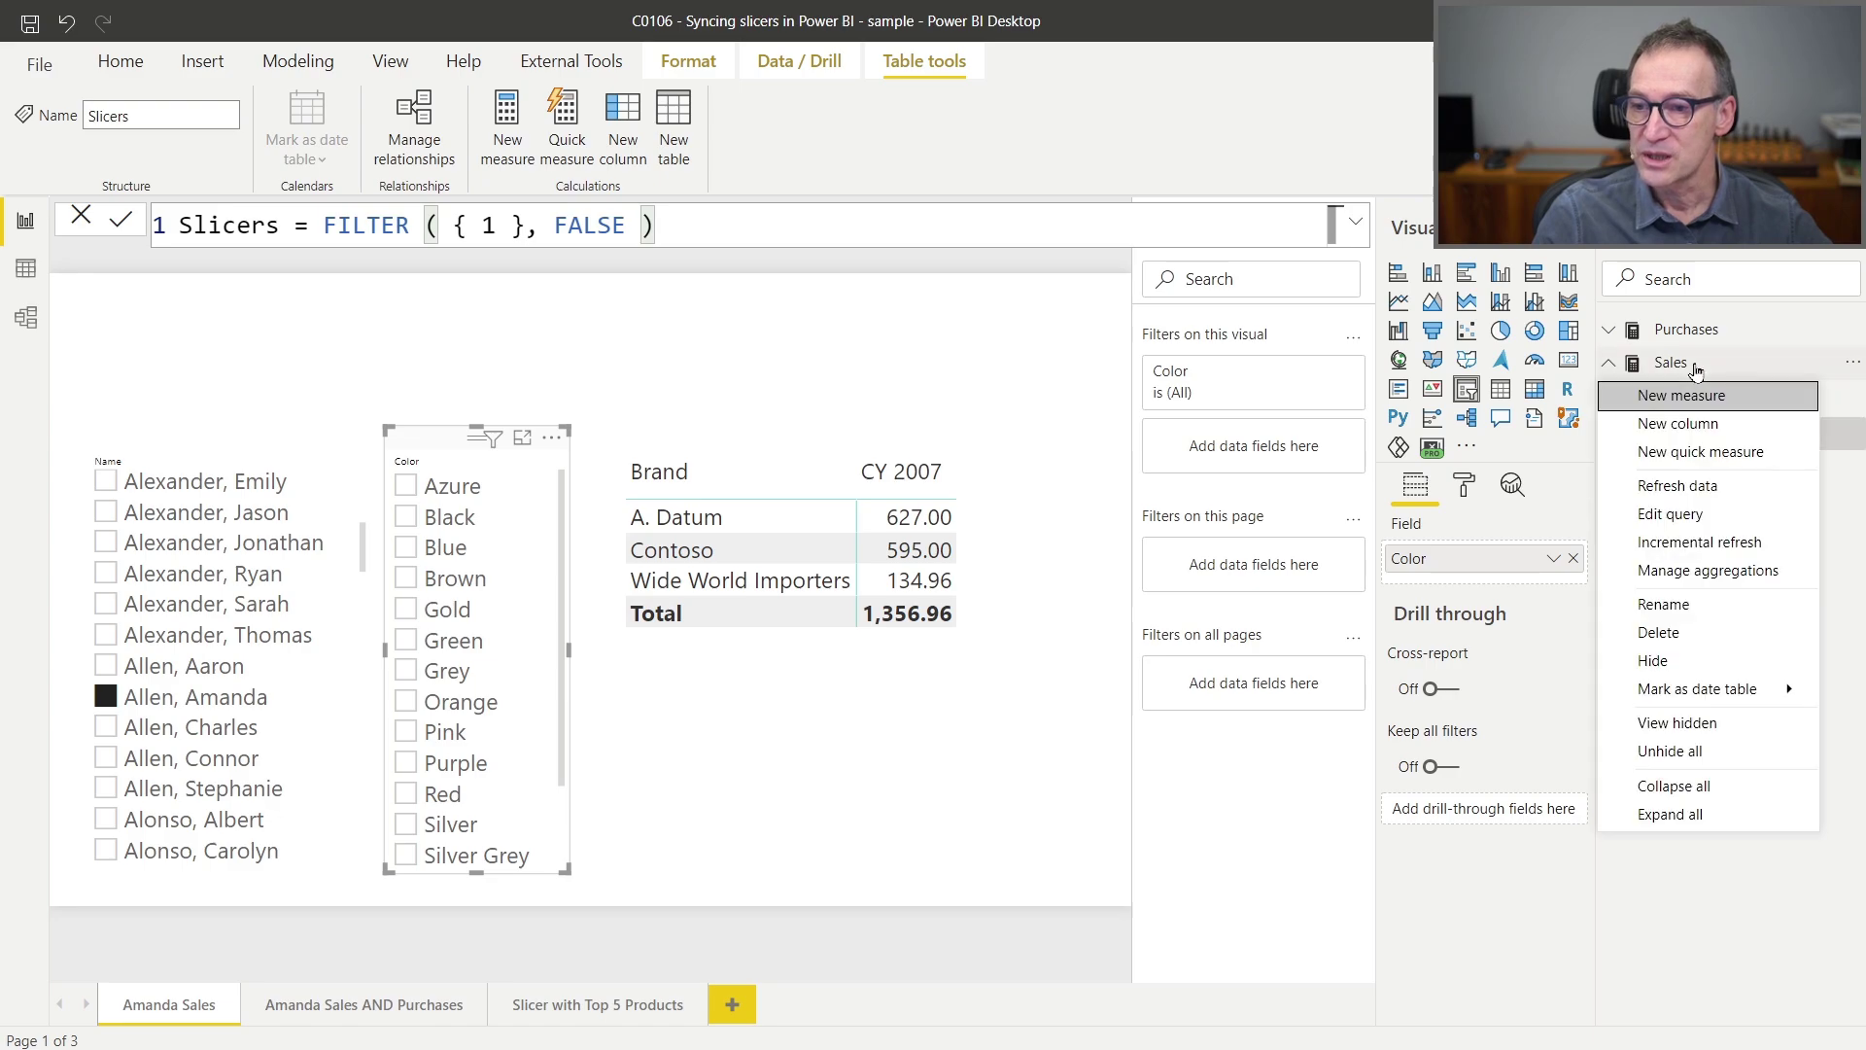
pyautogui.click(1711, 404)
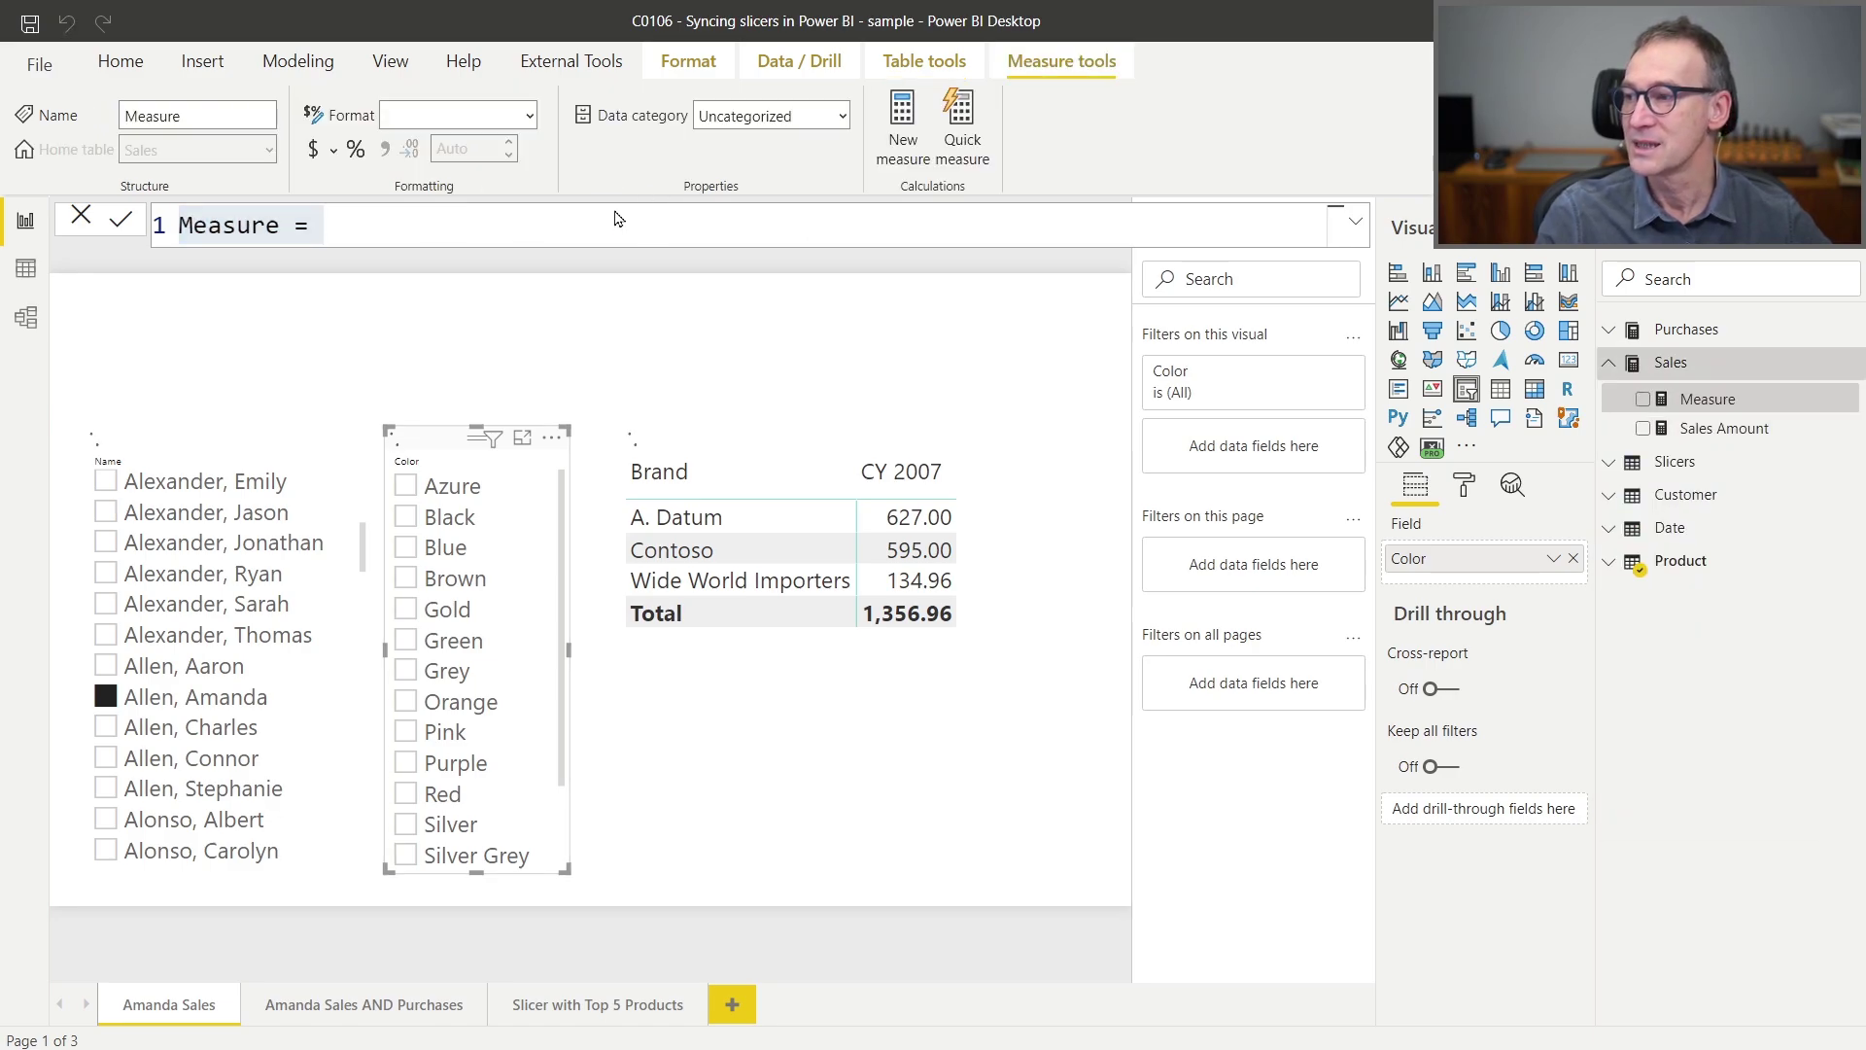
pyautogui.write('Slicer Sale')
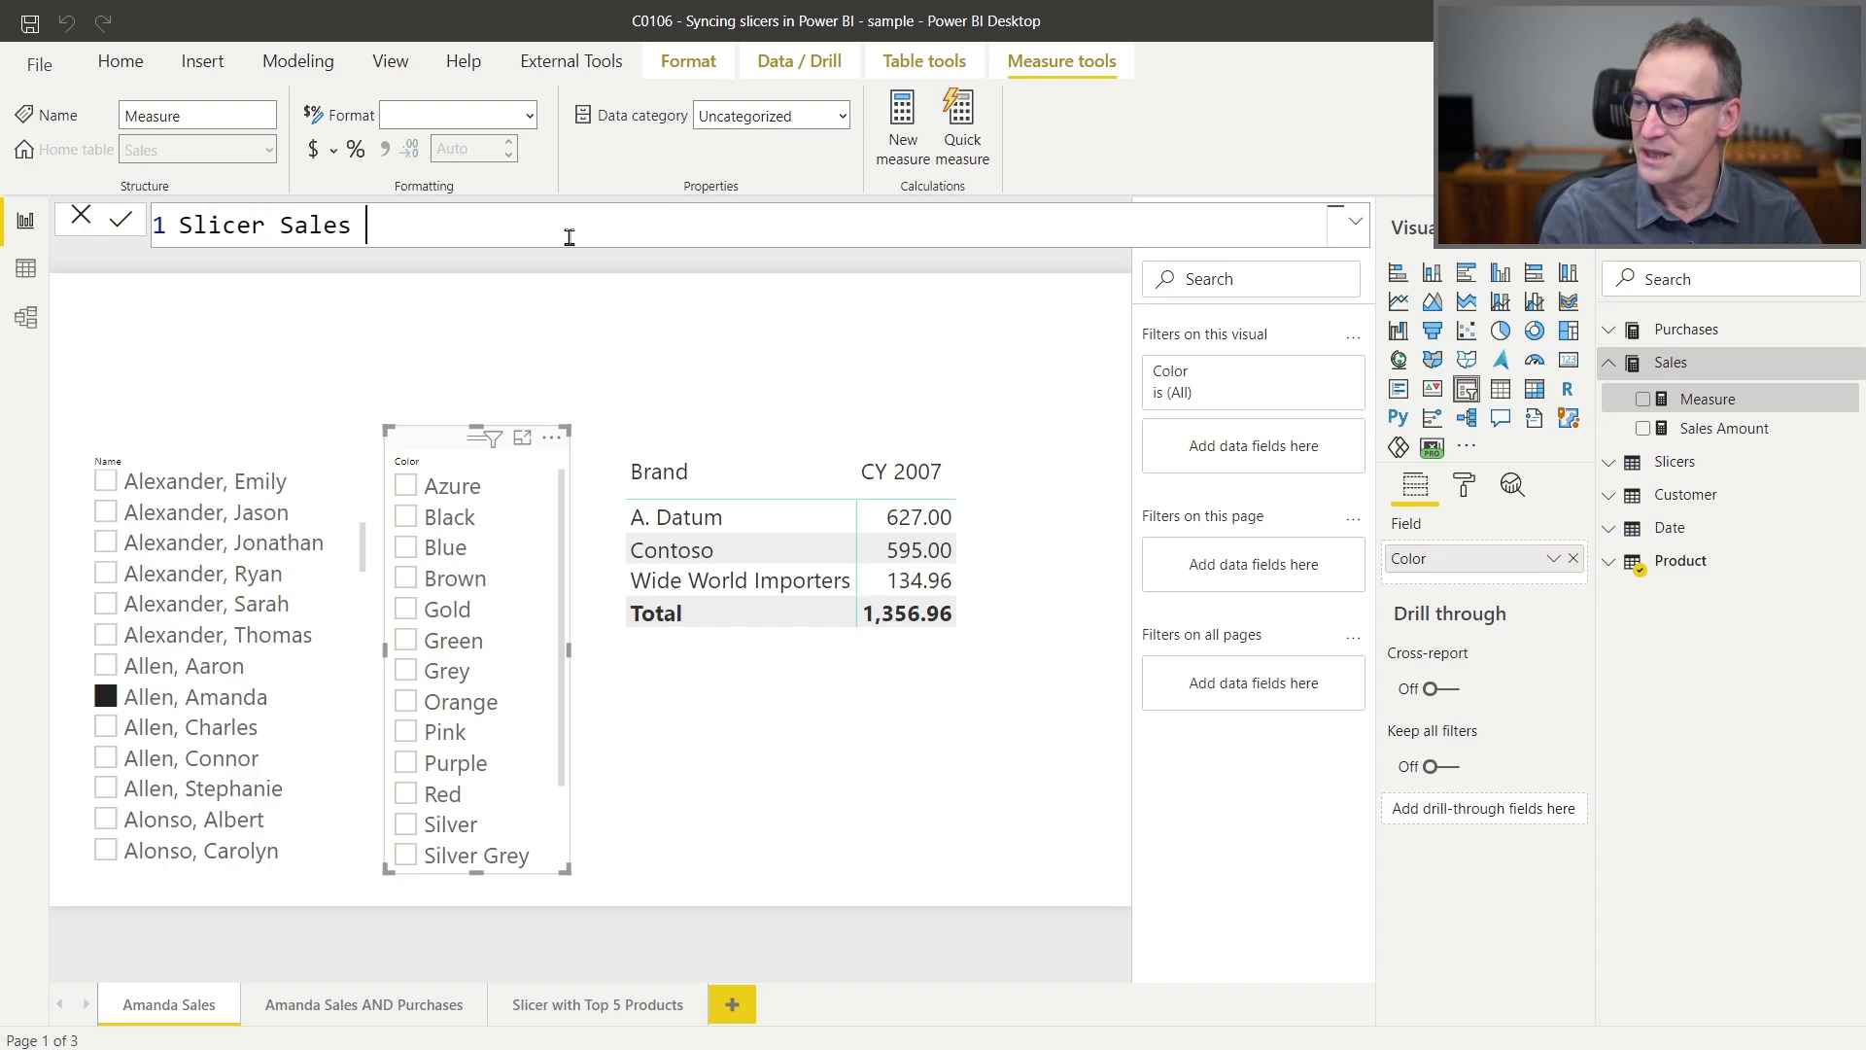
pyautogui.hotkey('shift', 'Return')
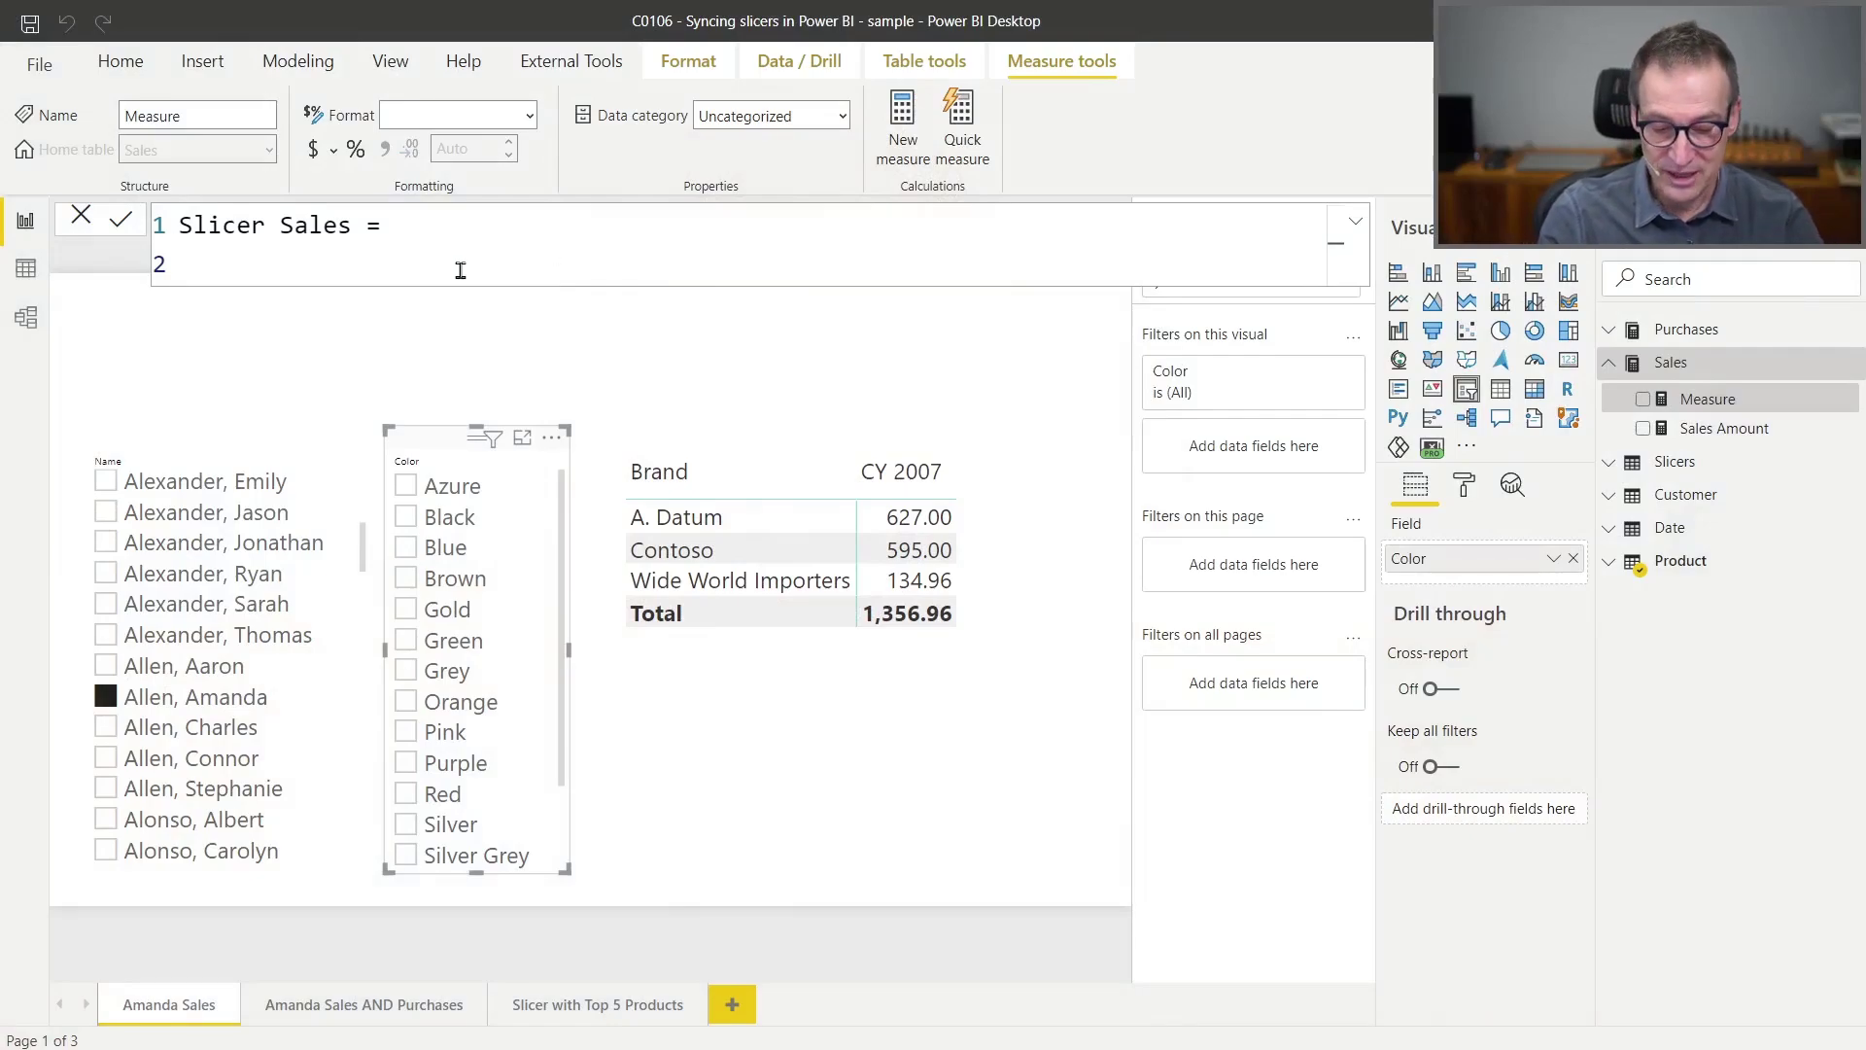
pyautogui.write('NOT ISEMP')
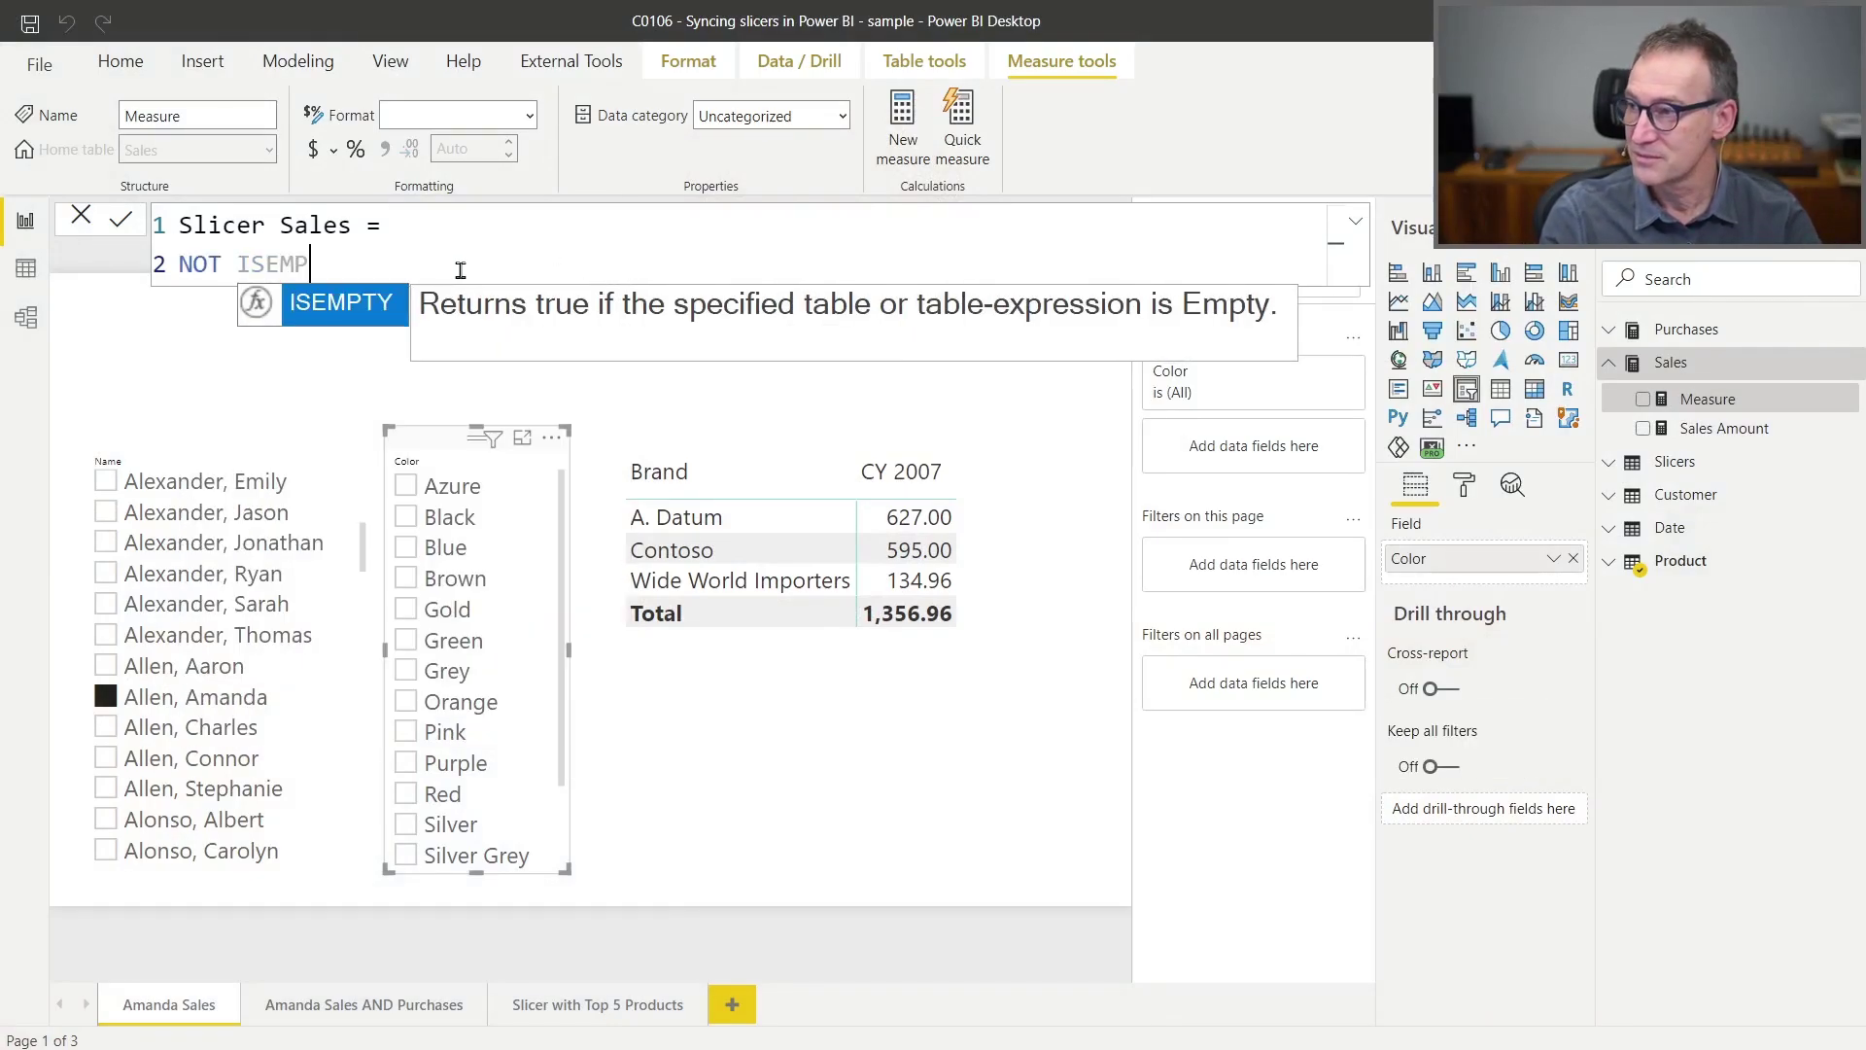
pyautogui.write('TY ( Sales )')
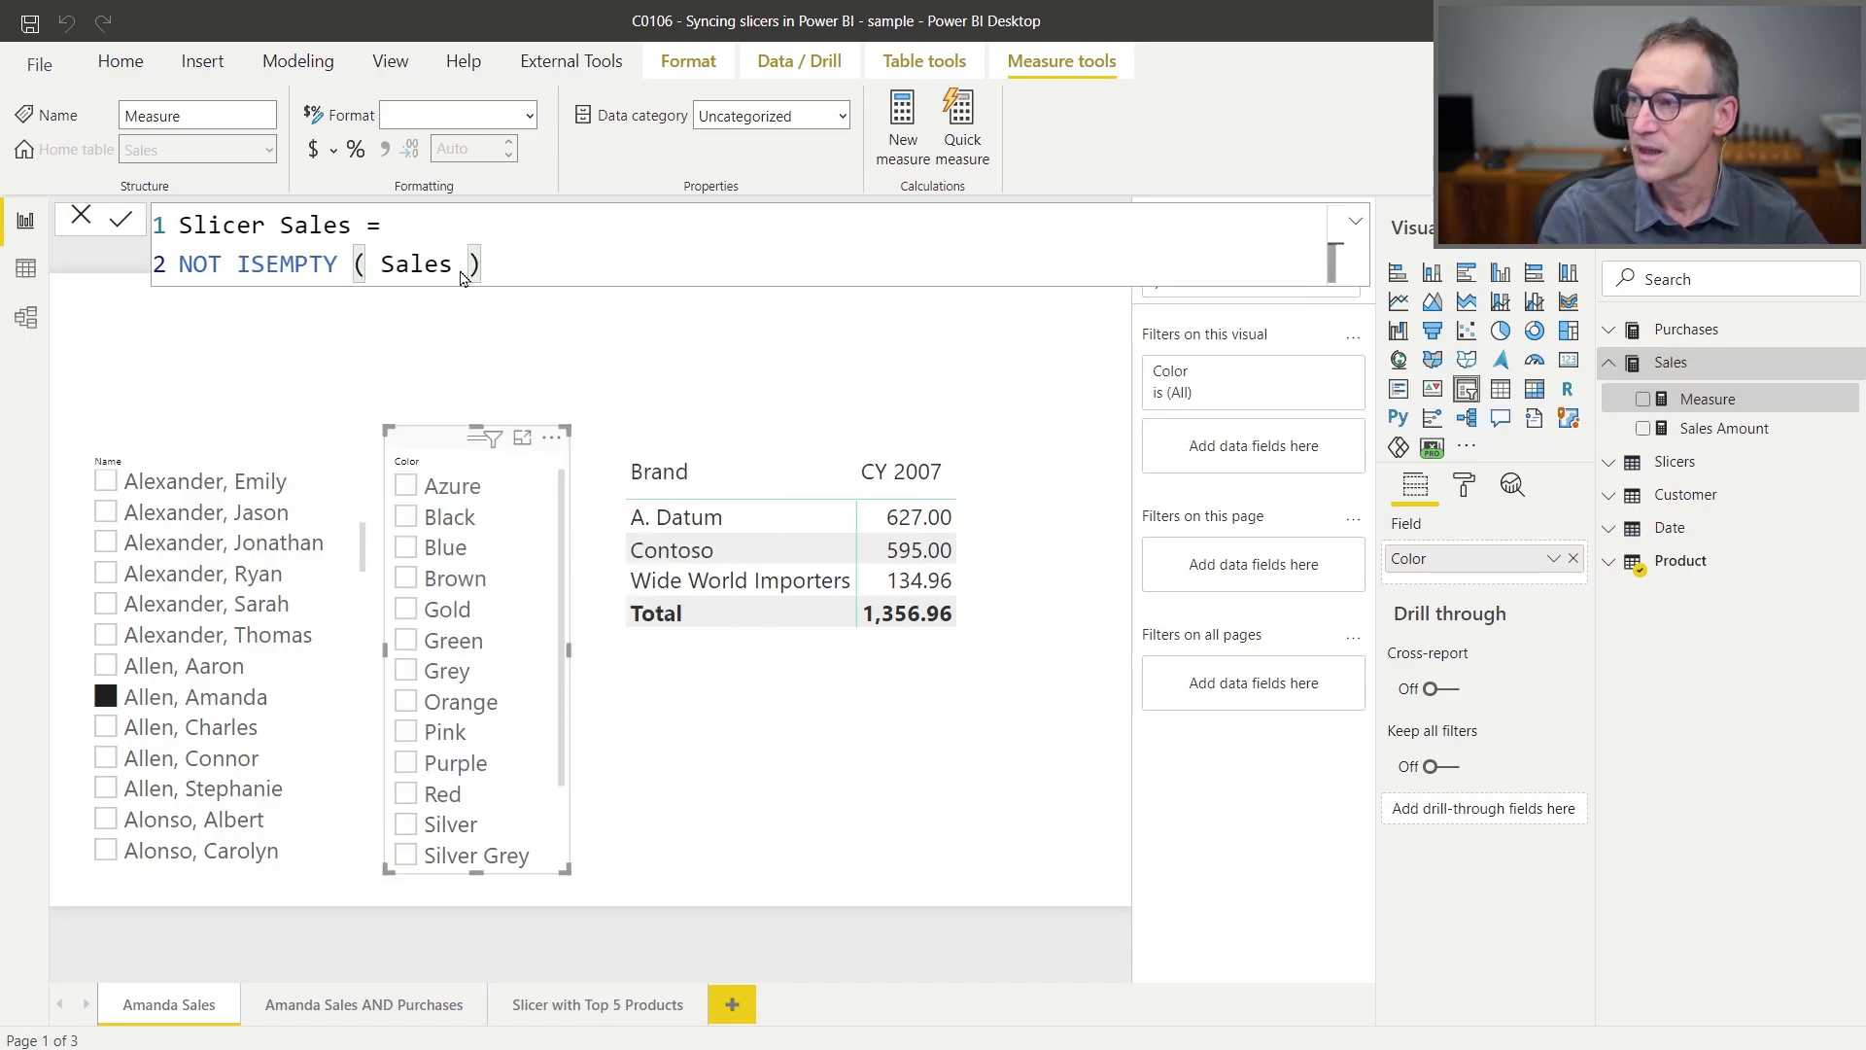
pyautogui.press('Return')
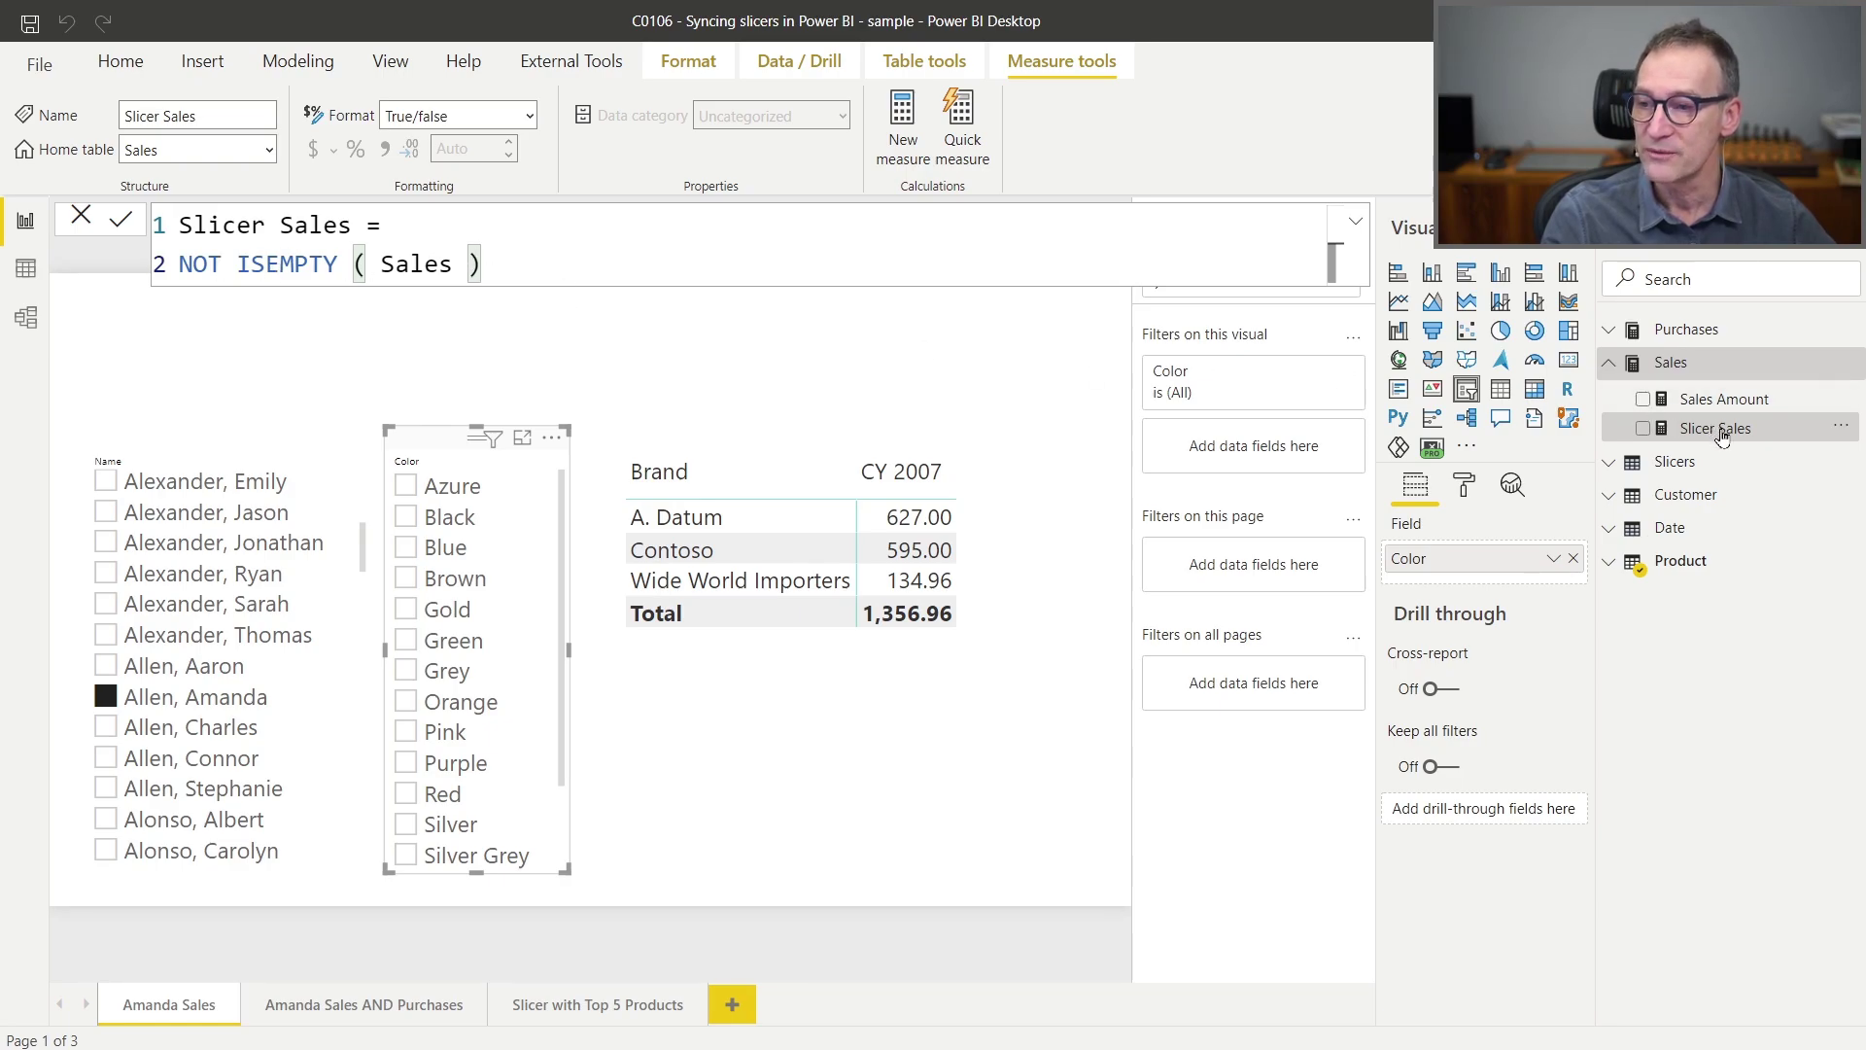
# Drop the Slicer Sales measure into the Color slicer's visual-level filters.
pyautogui.moveTo(1718, 430); pyautogui.dragTo(1261, 450)
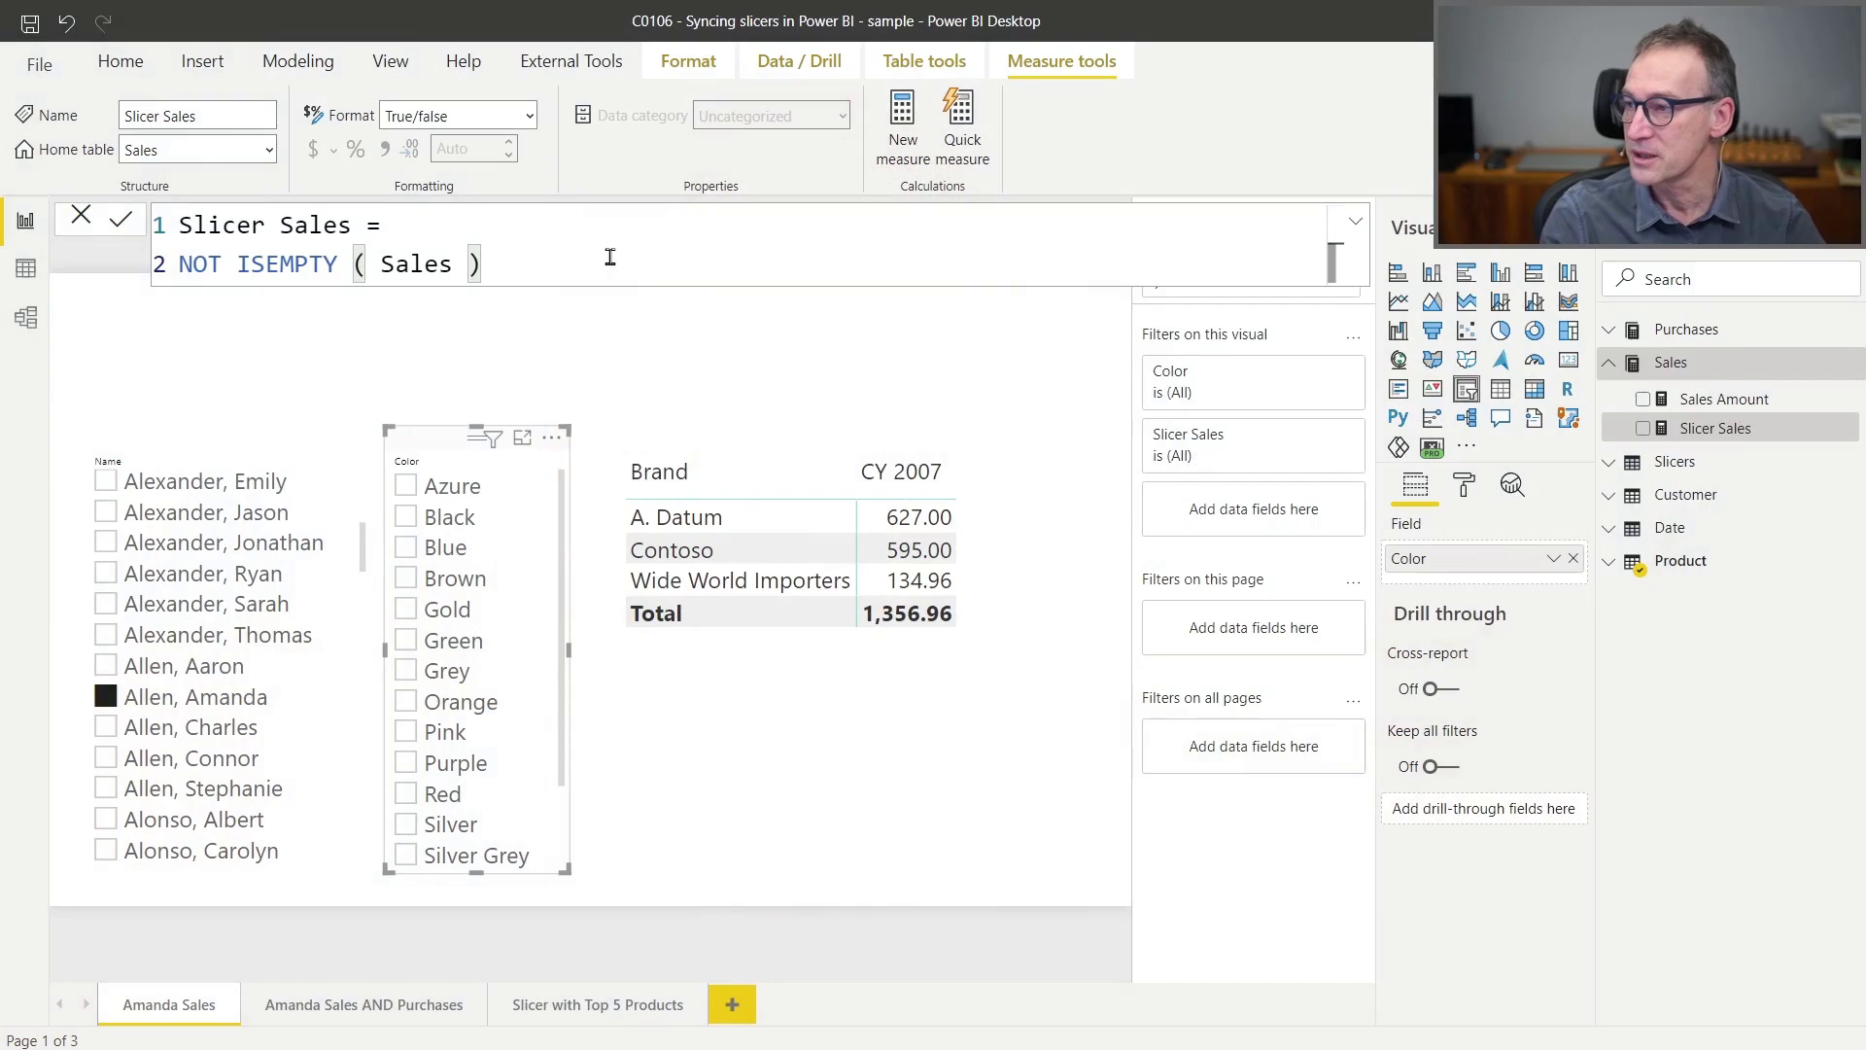
# Wrap the Slicer Sales formula in INT ( ) so it returns 1 or 0.
pyautogui.press('Home')
pyautogui.write('INT (')
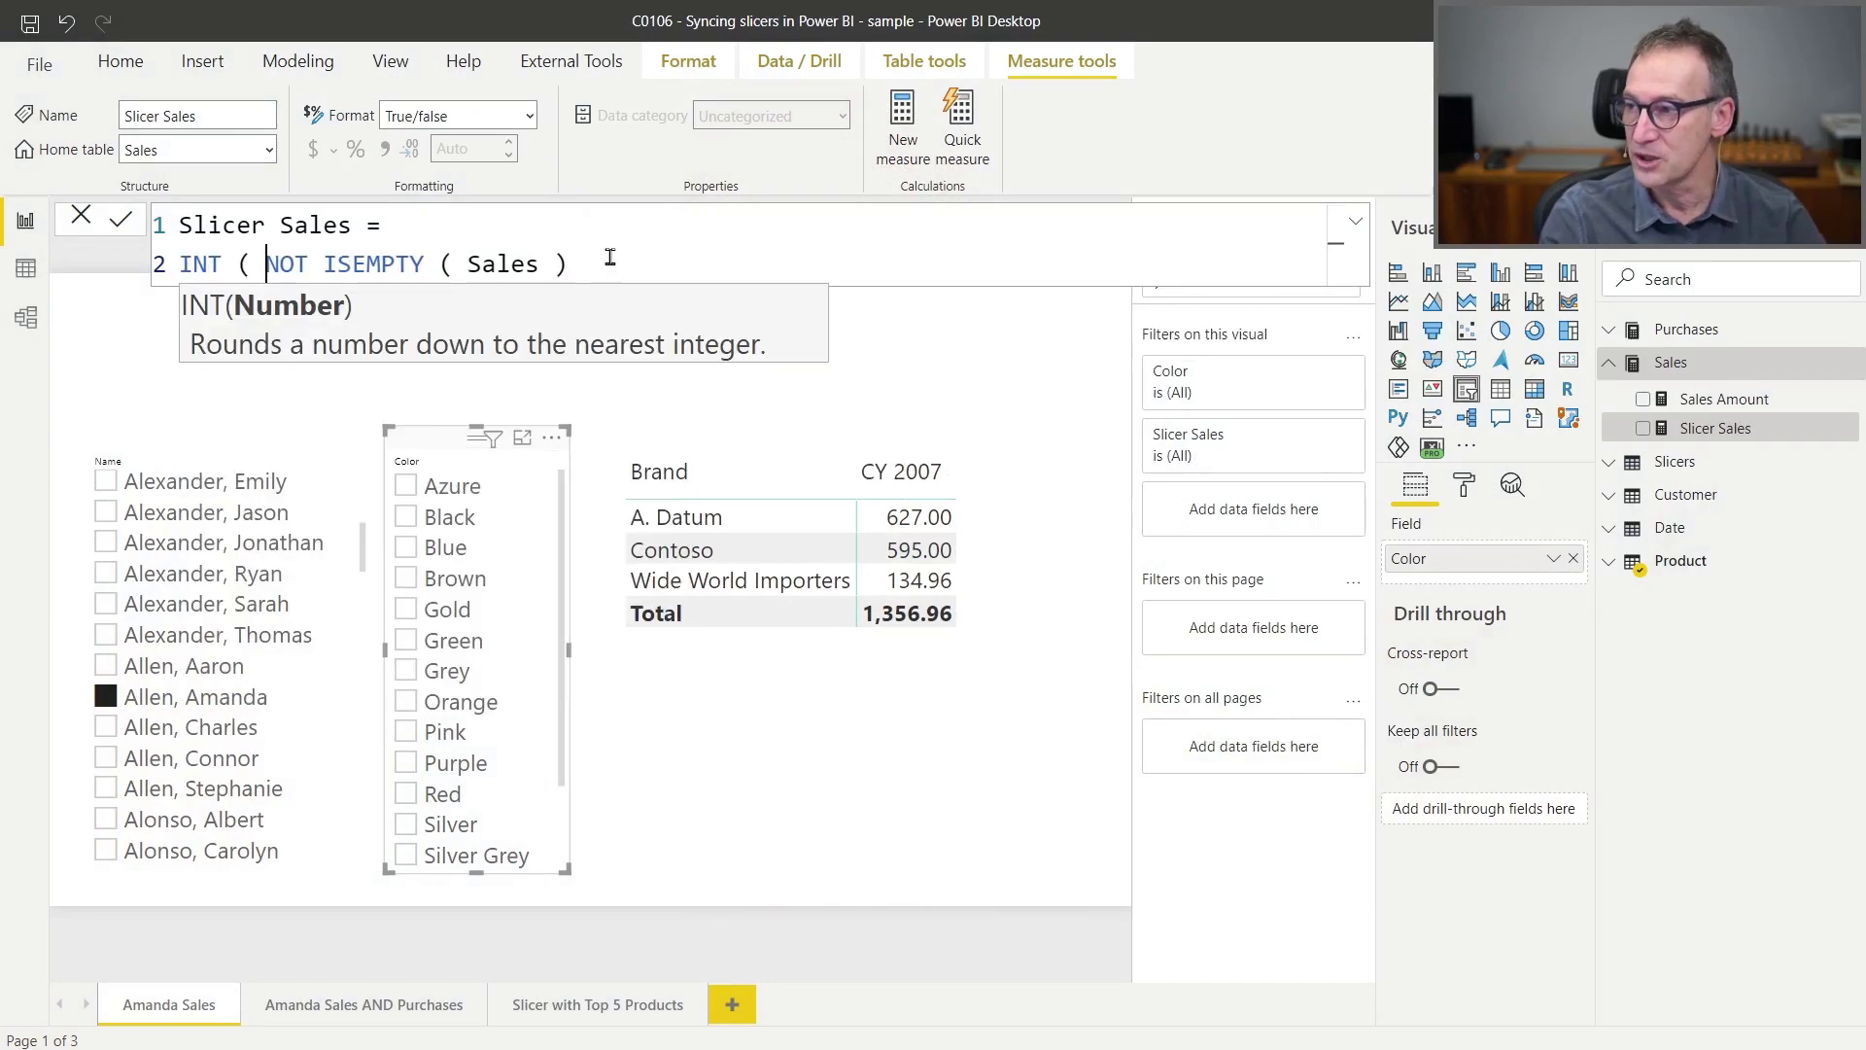
pyautogui.press('End')
pyautogui.write(')')
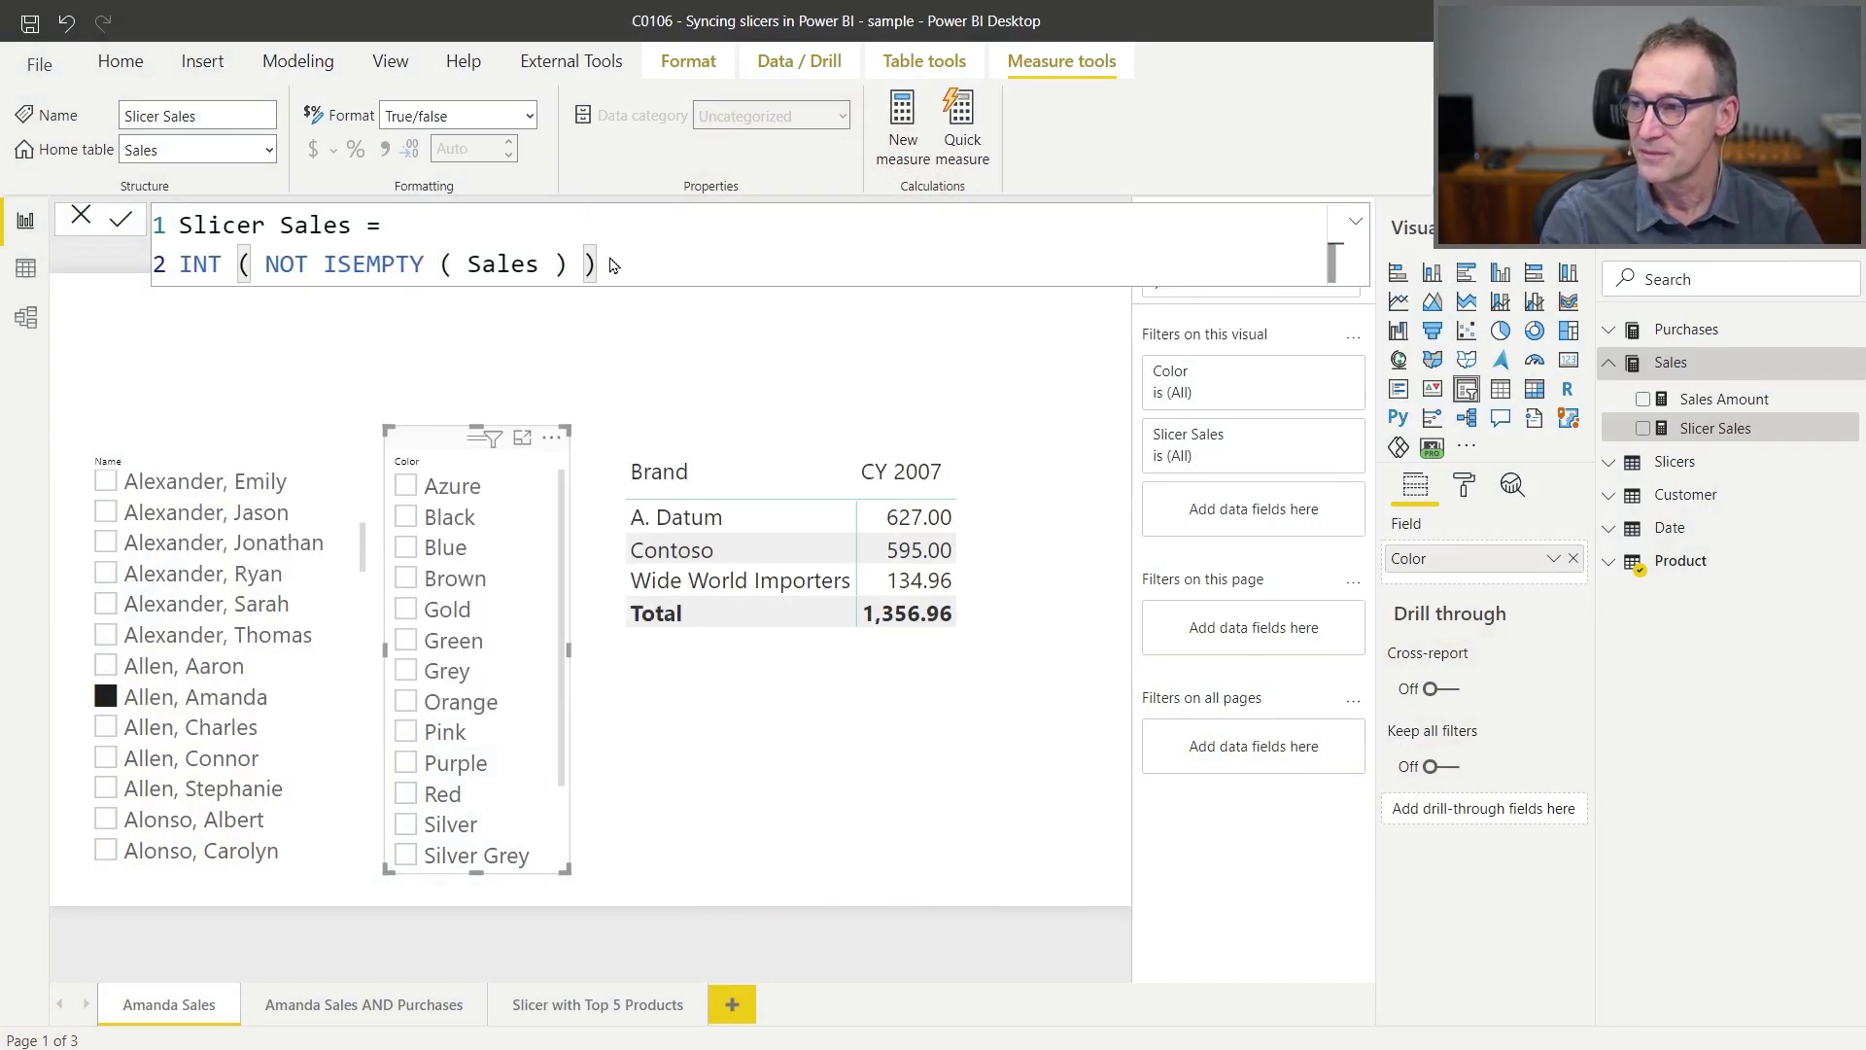
pyautogui.press('Return')
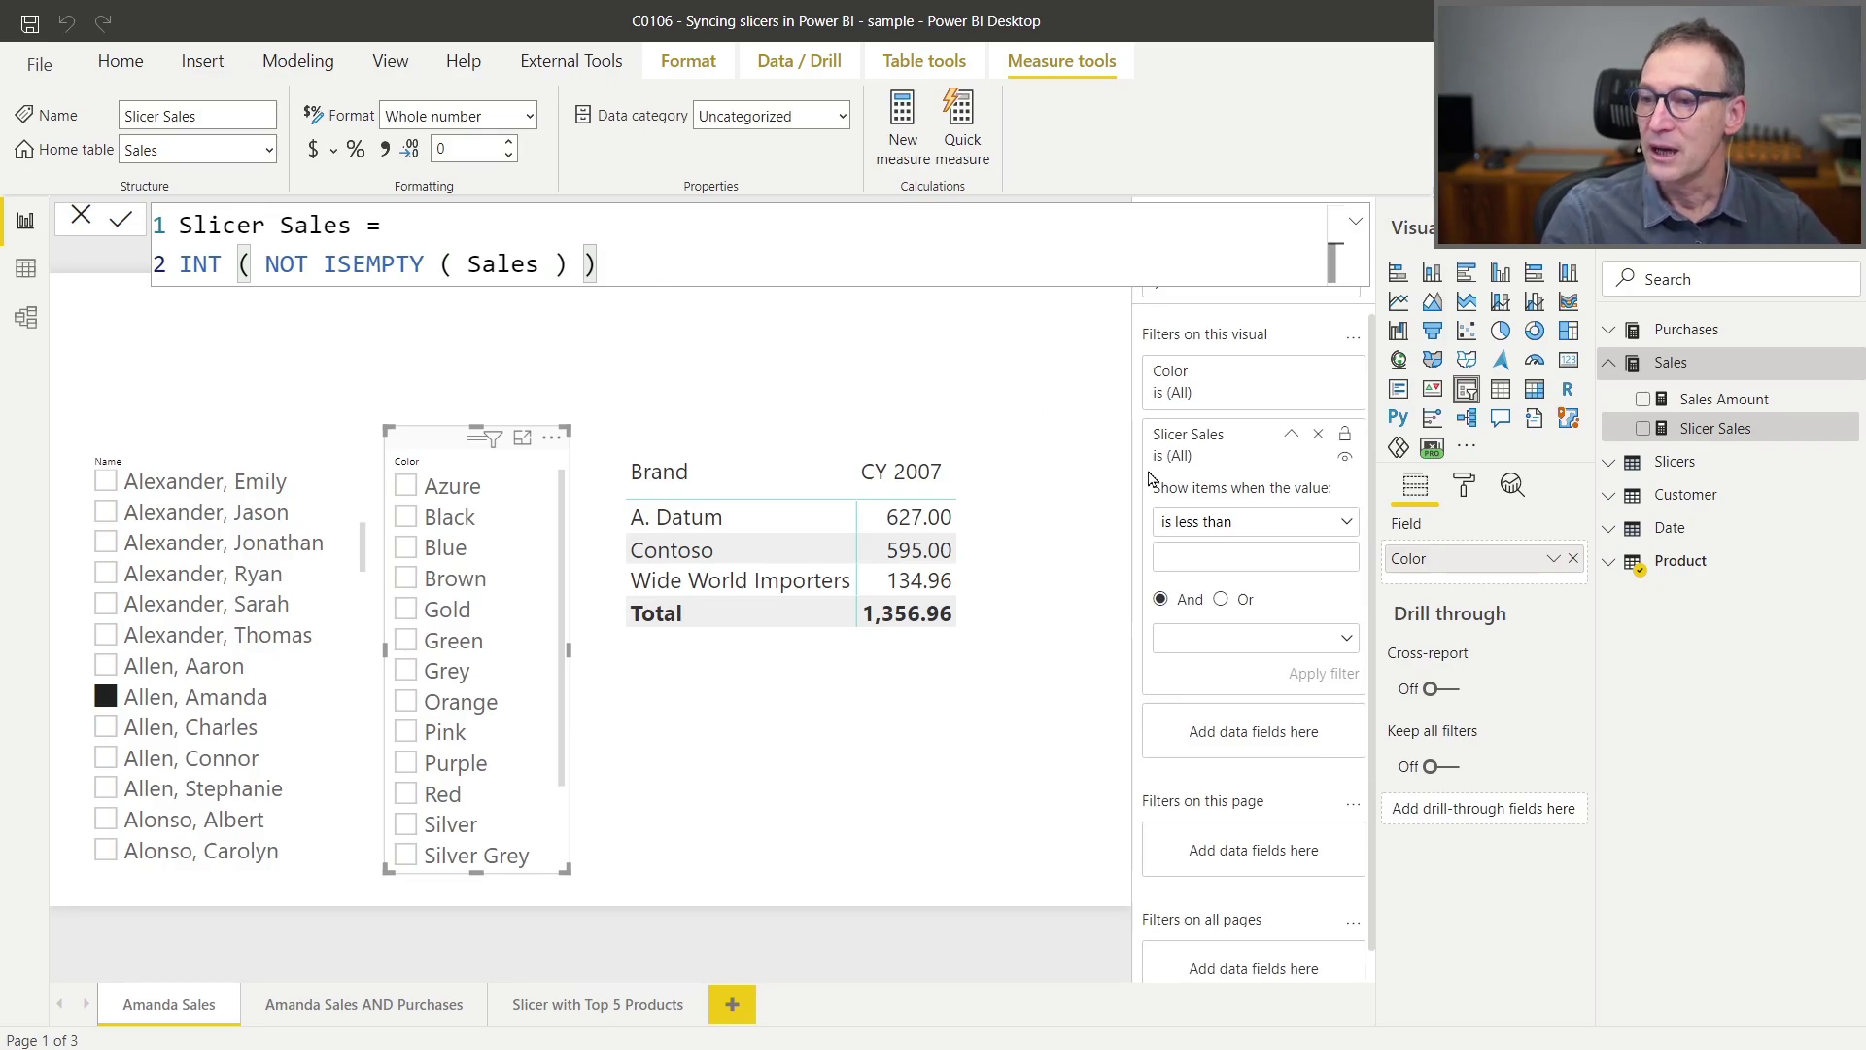
# Set the Color slicer's Slicer Sales filter to 'is' 1, leaving Grey, Silver and White.
pyautogui.click(1227, 531)
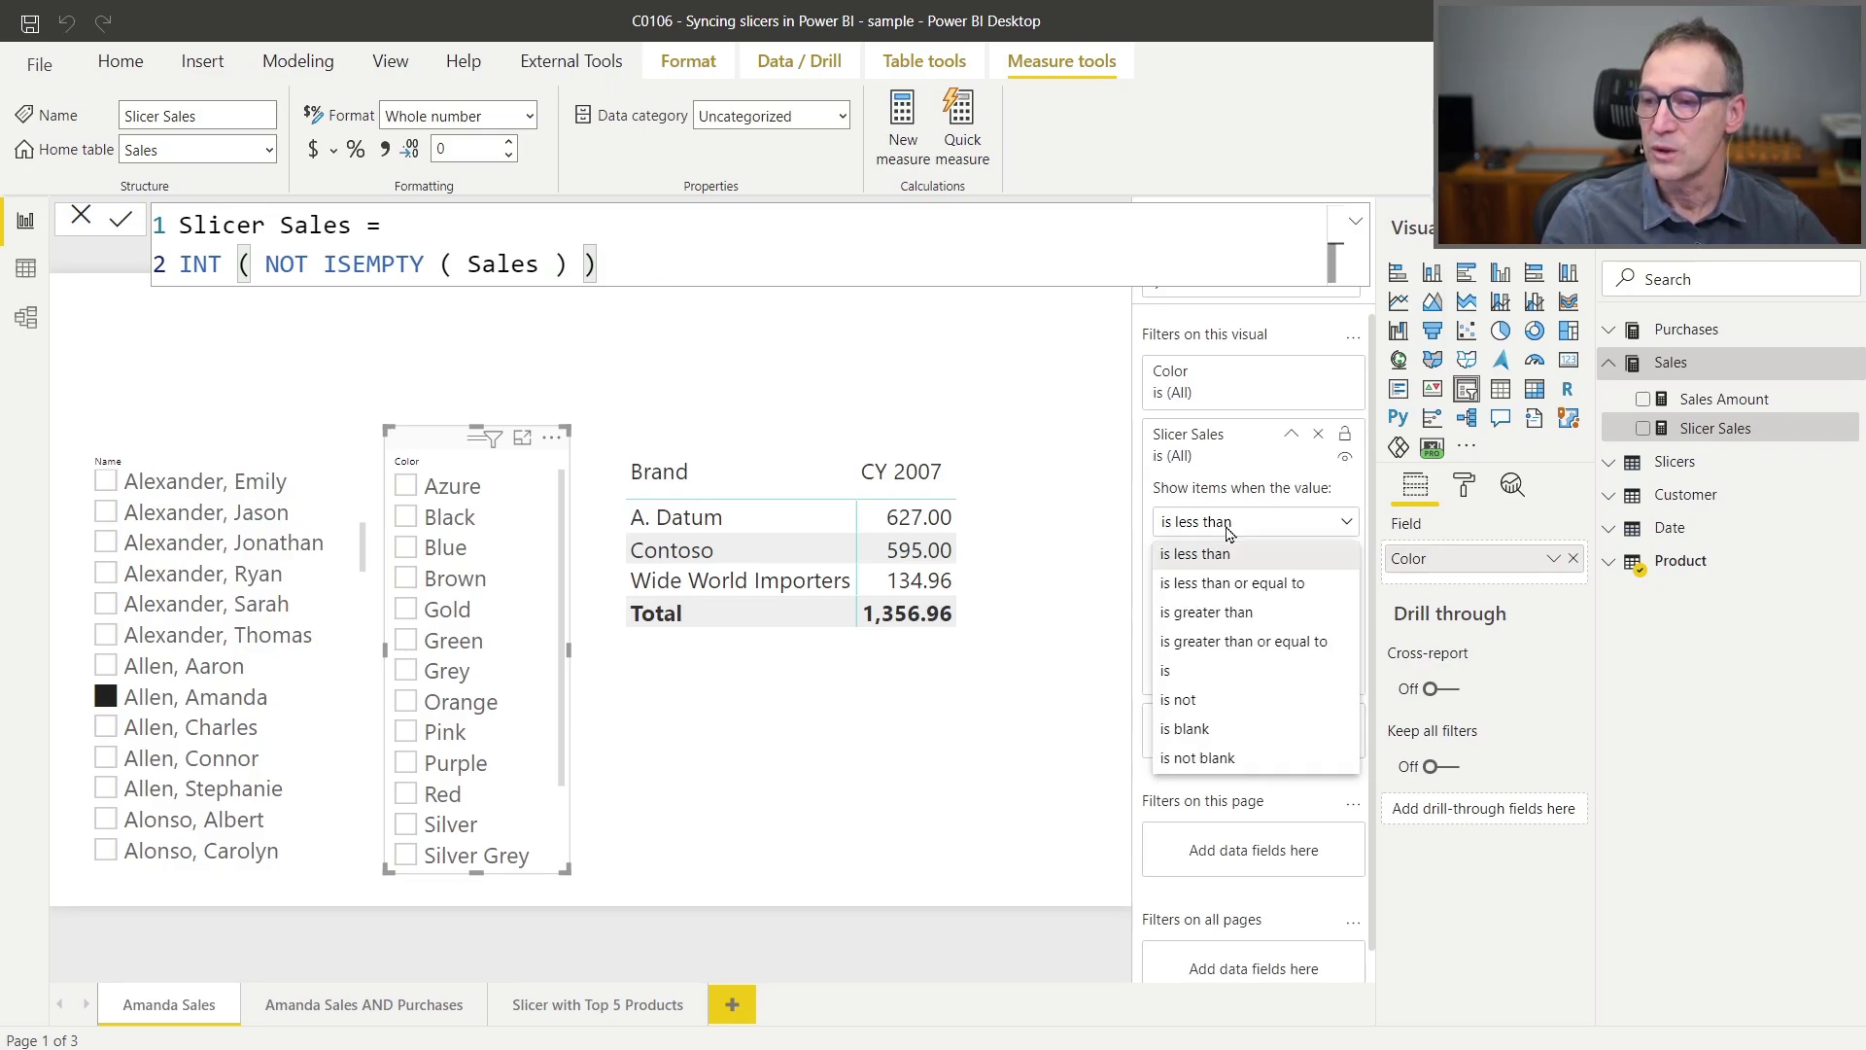
pyautogui.click(1207, 679)
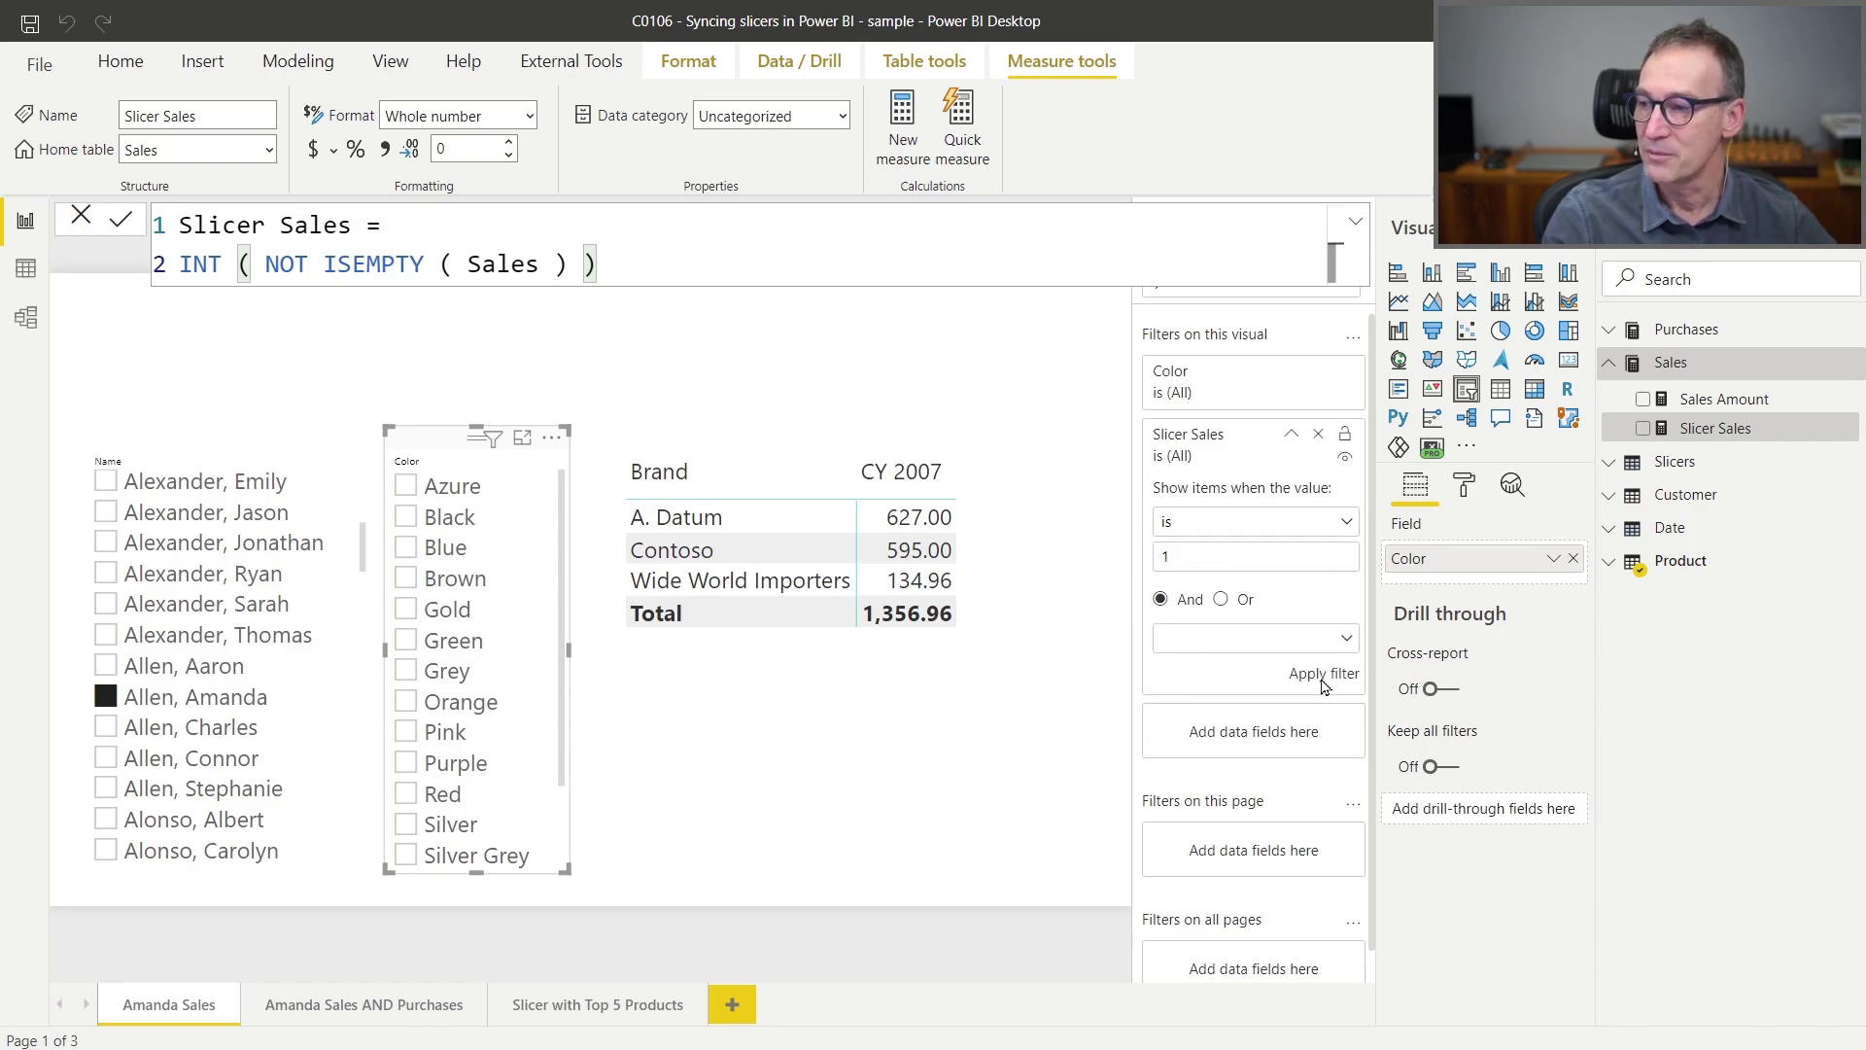
pyautogui.click(1323, 676)
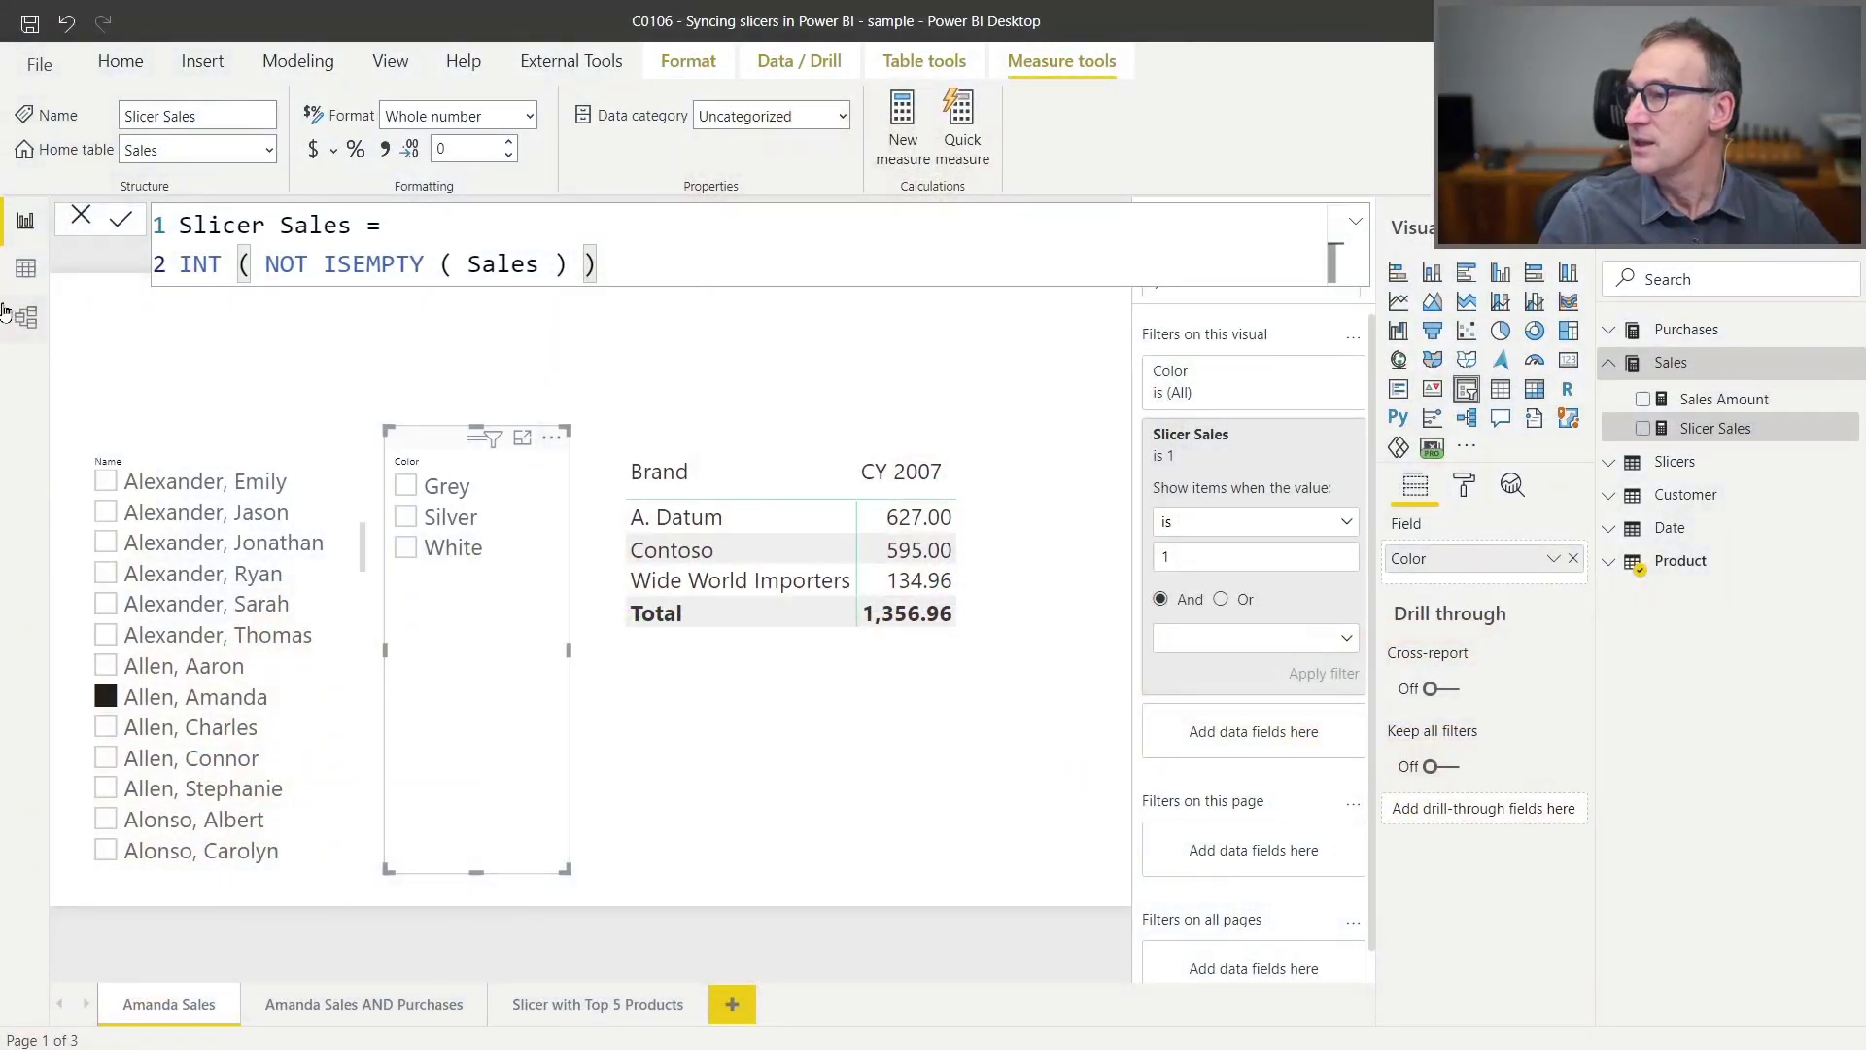
pyautogui.click(25, 317)
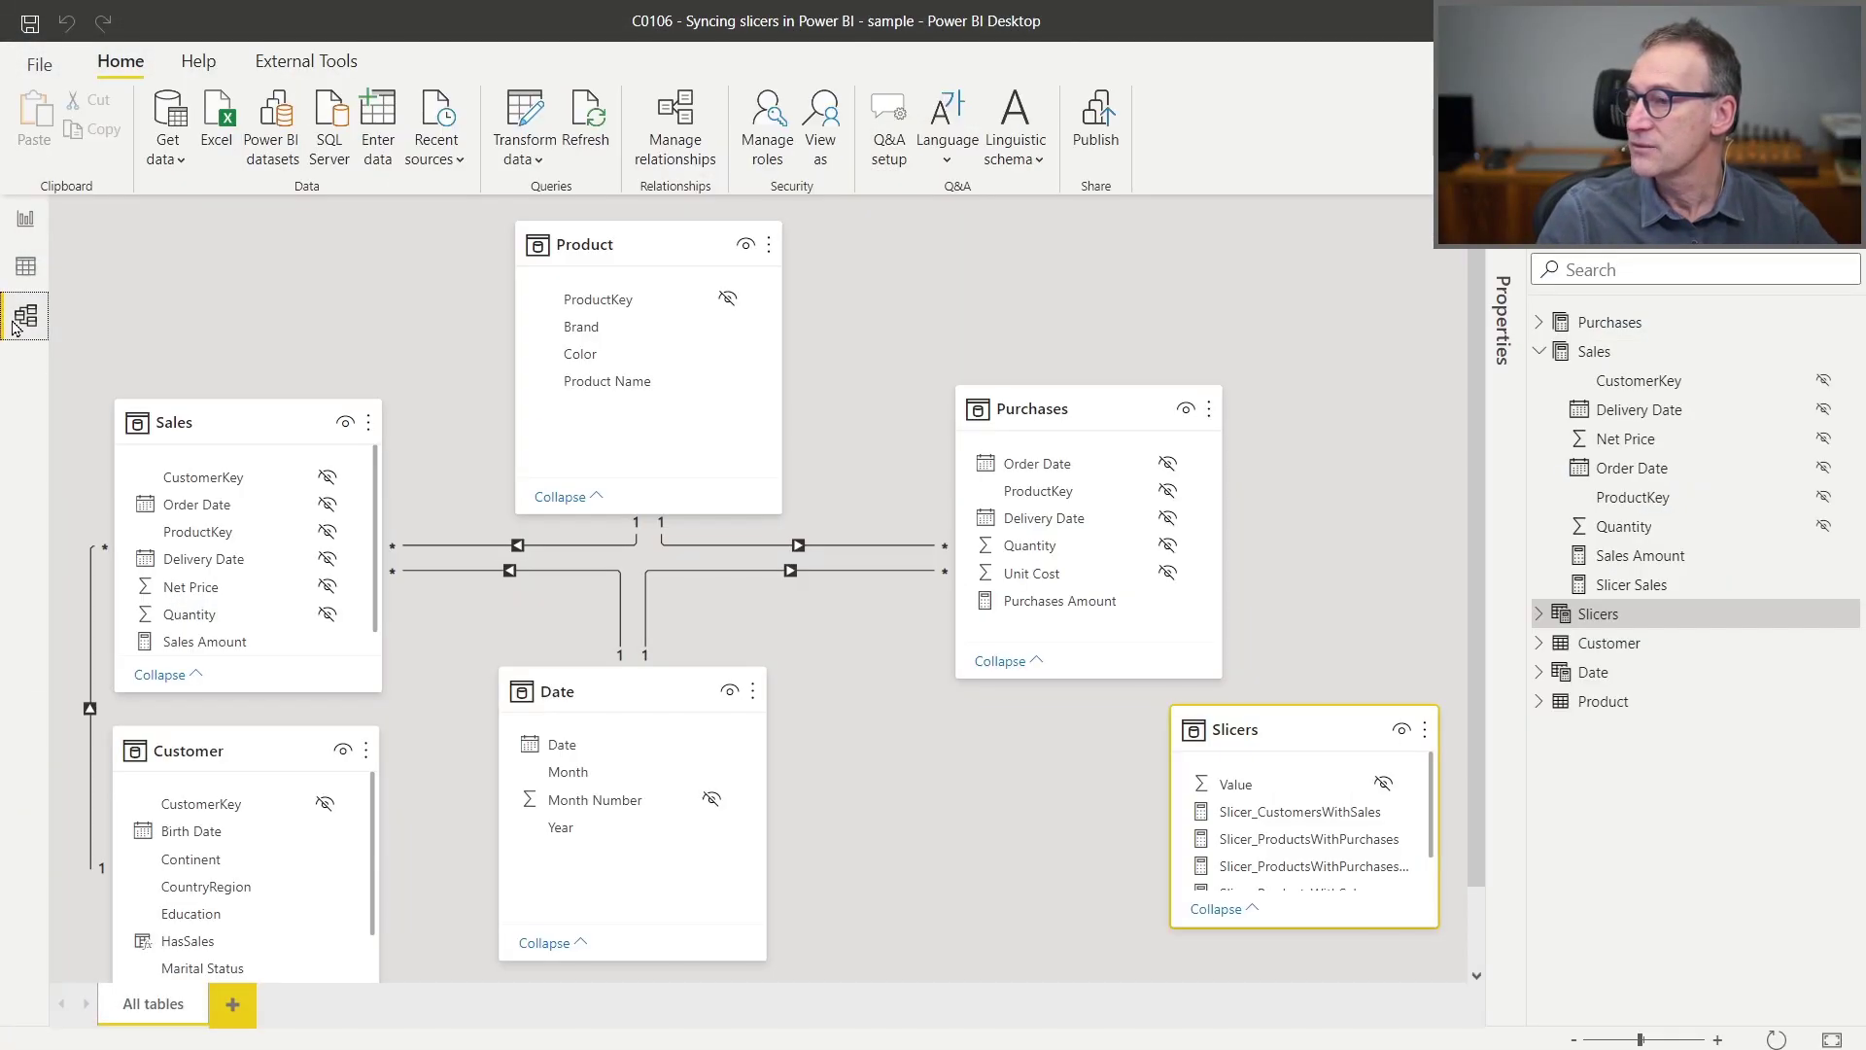
pyautogui.click(230, 432)
pyautogui.click(1097, 404)
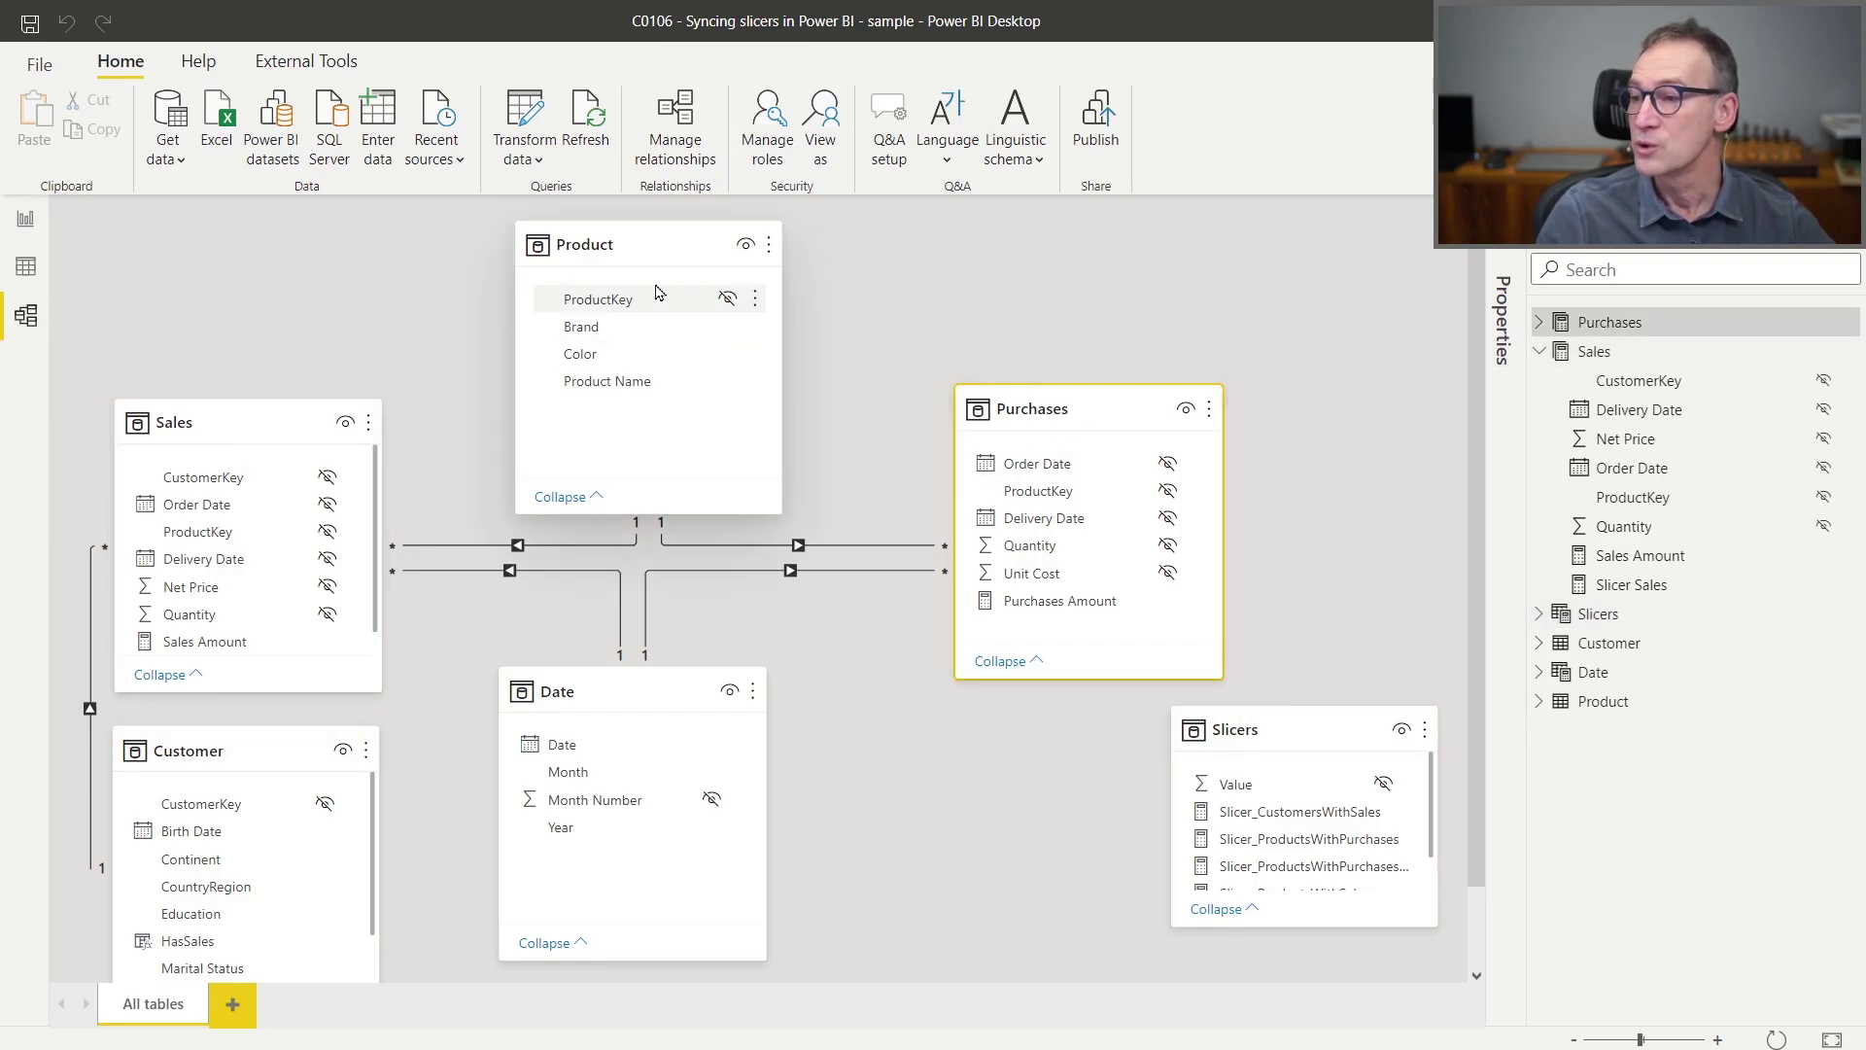
pyautogui.click(649, 242)
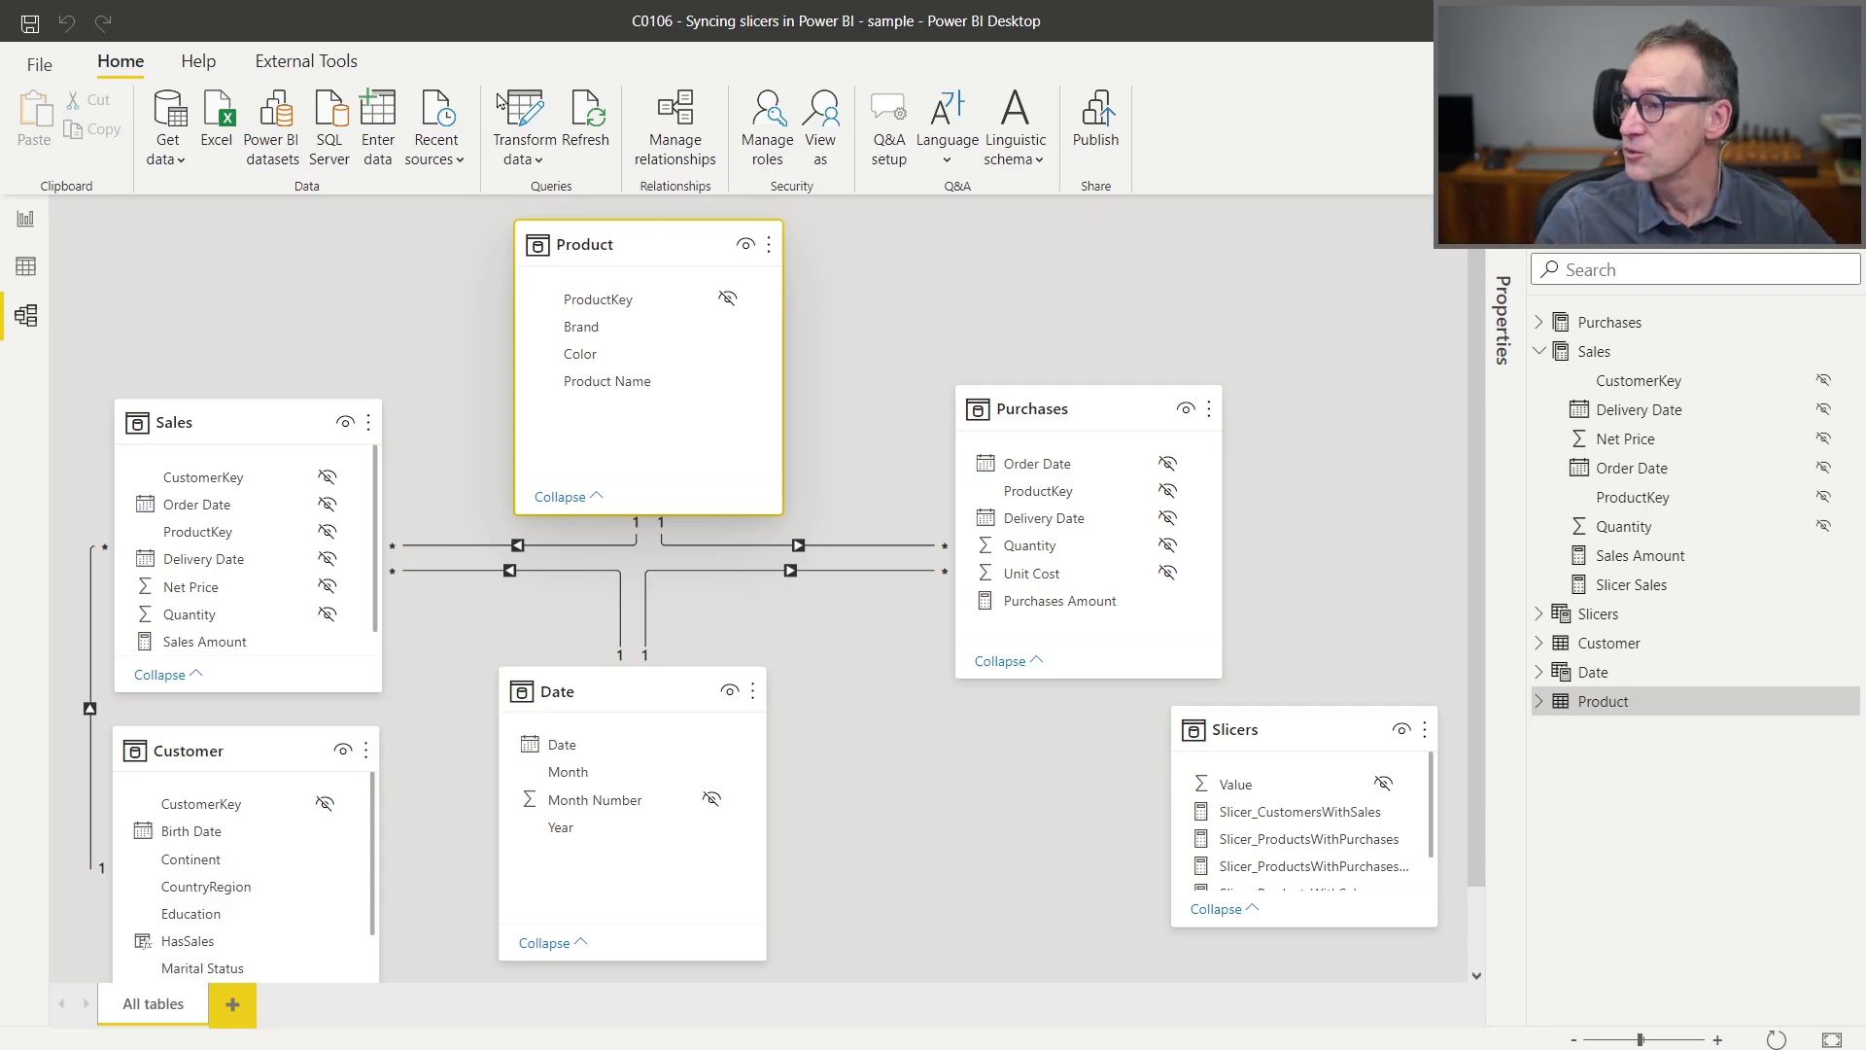
pyautogui.click(20, 221)
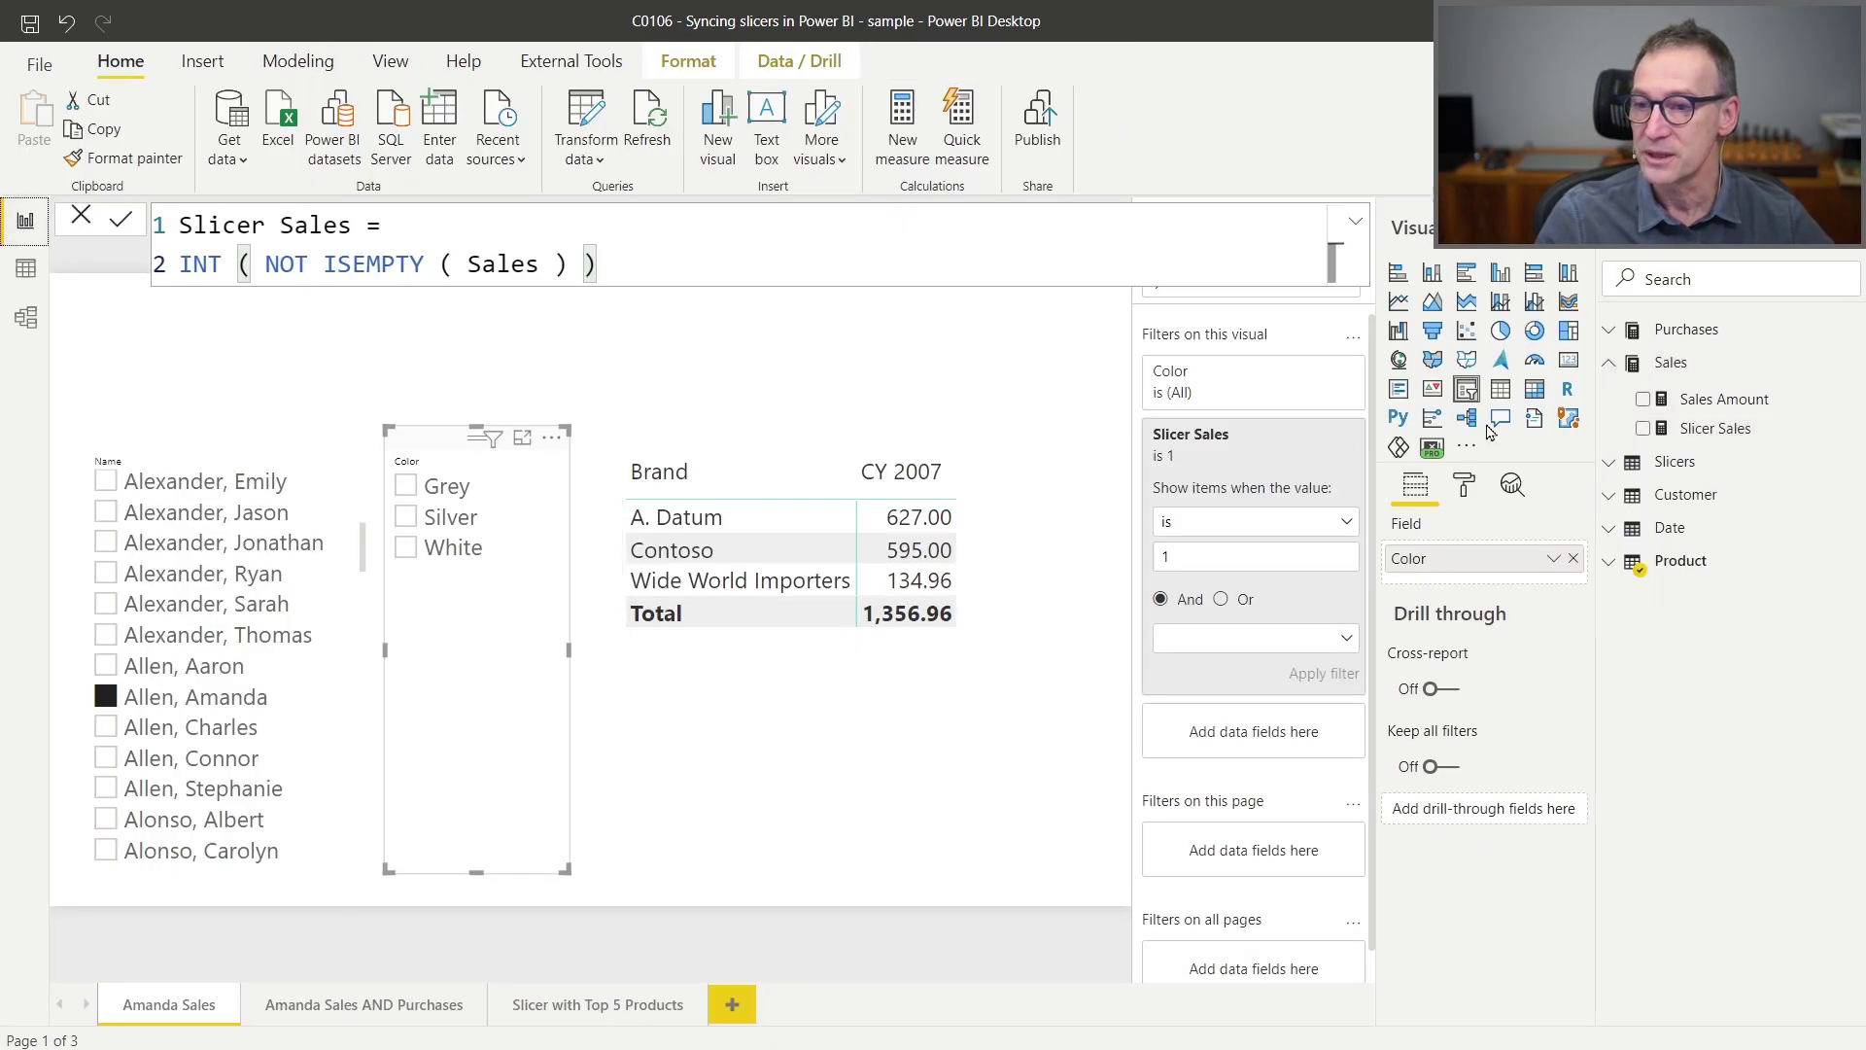
# Expand the Slicers table, widen the field list, and display the Slicer_ProductsWithPurchasesOrSales formula.
pyautogui.click(1612, 465)
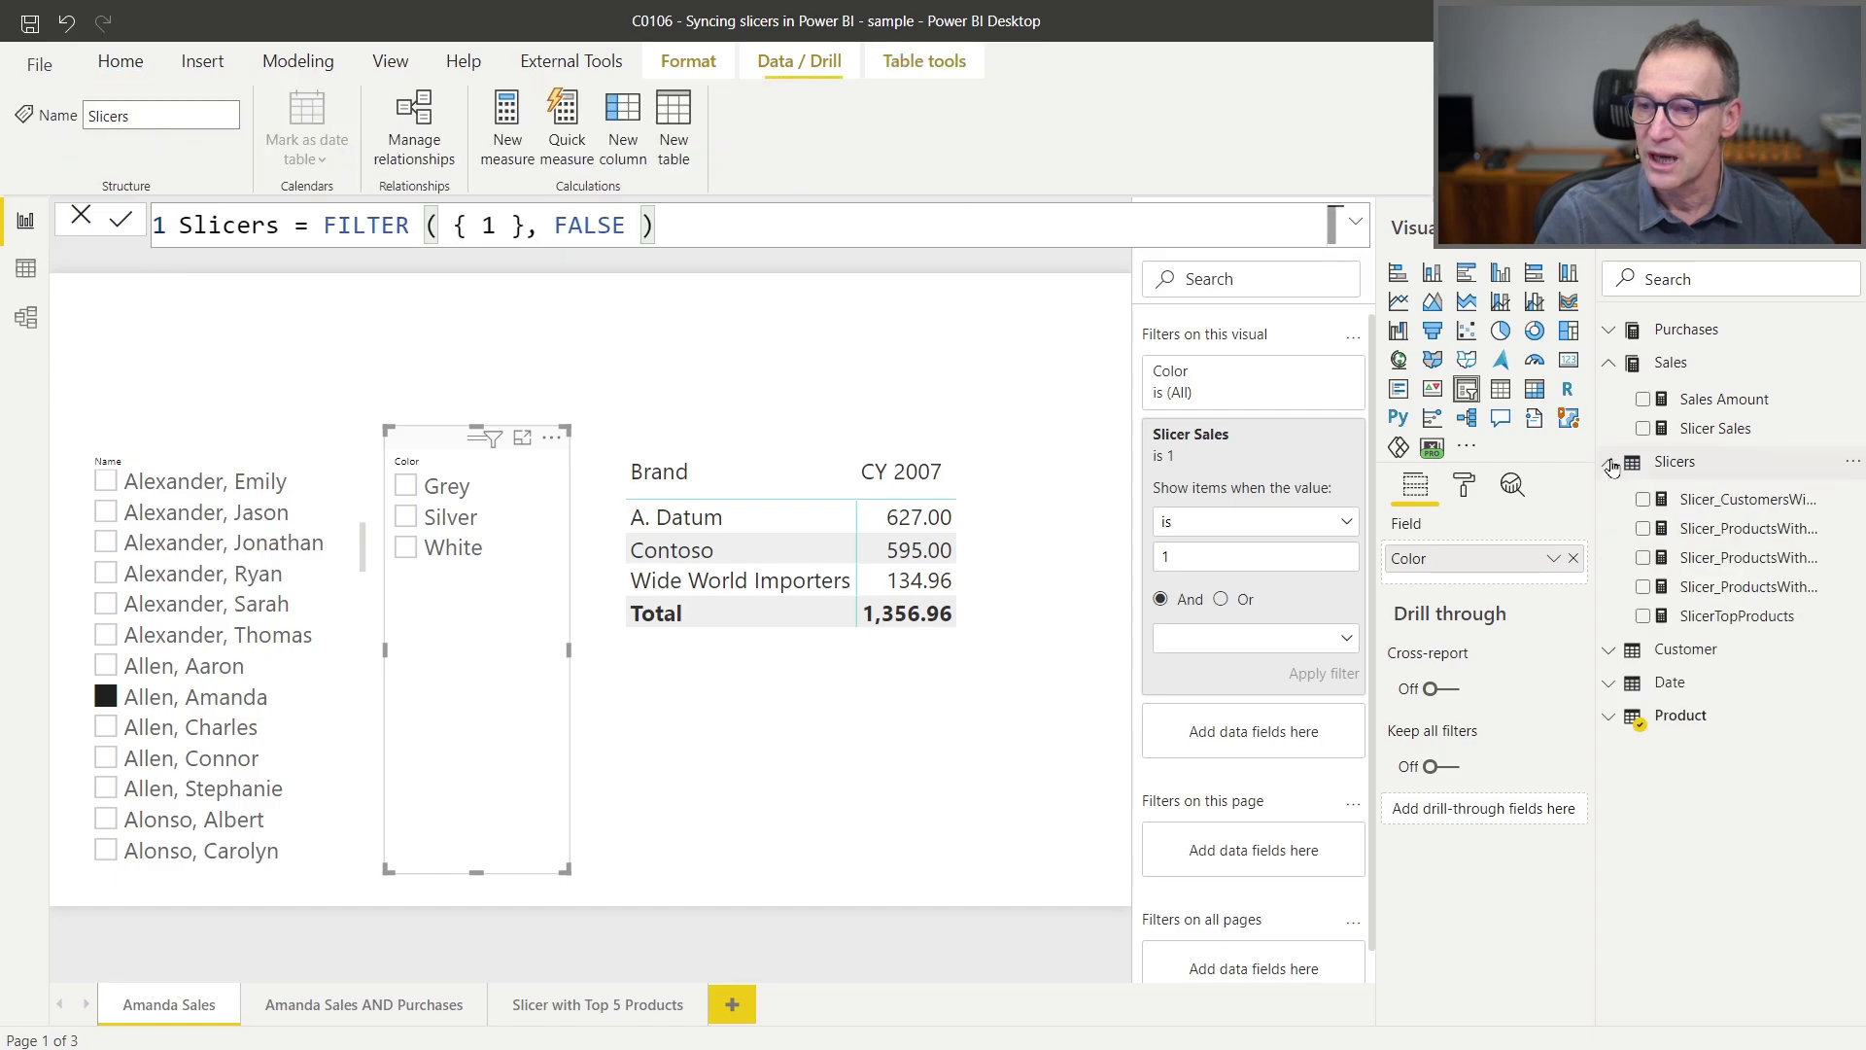
pyautogui.moveTo(1599, 493); pyautogui.dragTo(1543, 494)
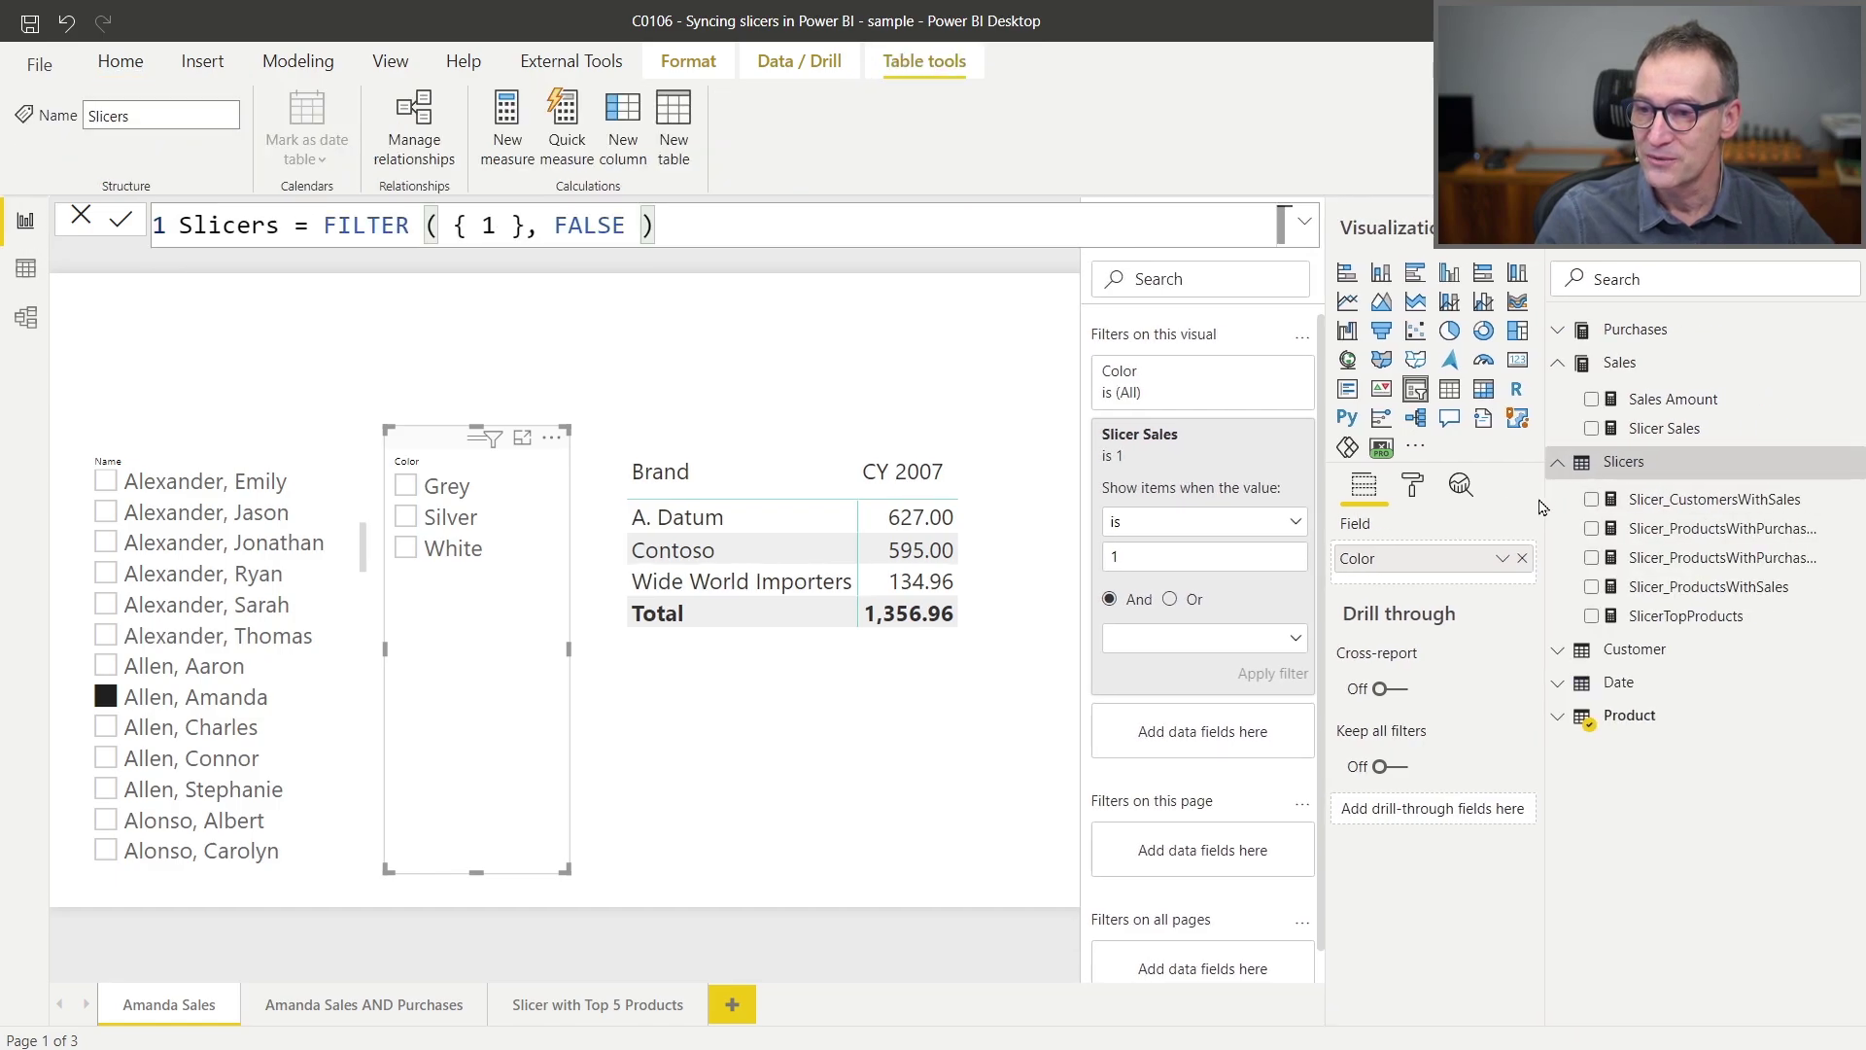
pyautogui.click(1720, 557)
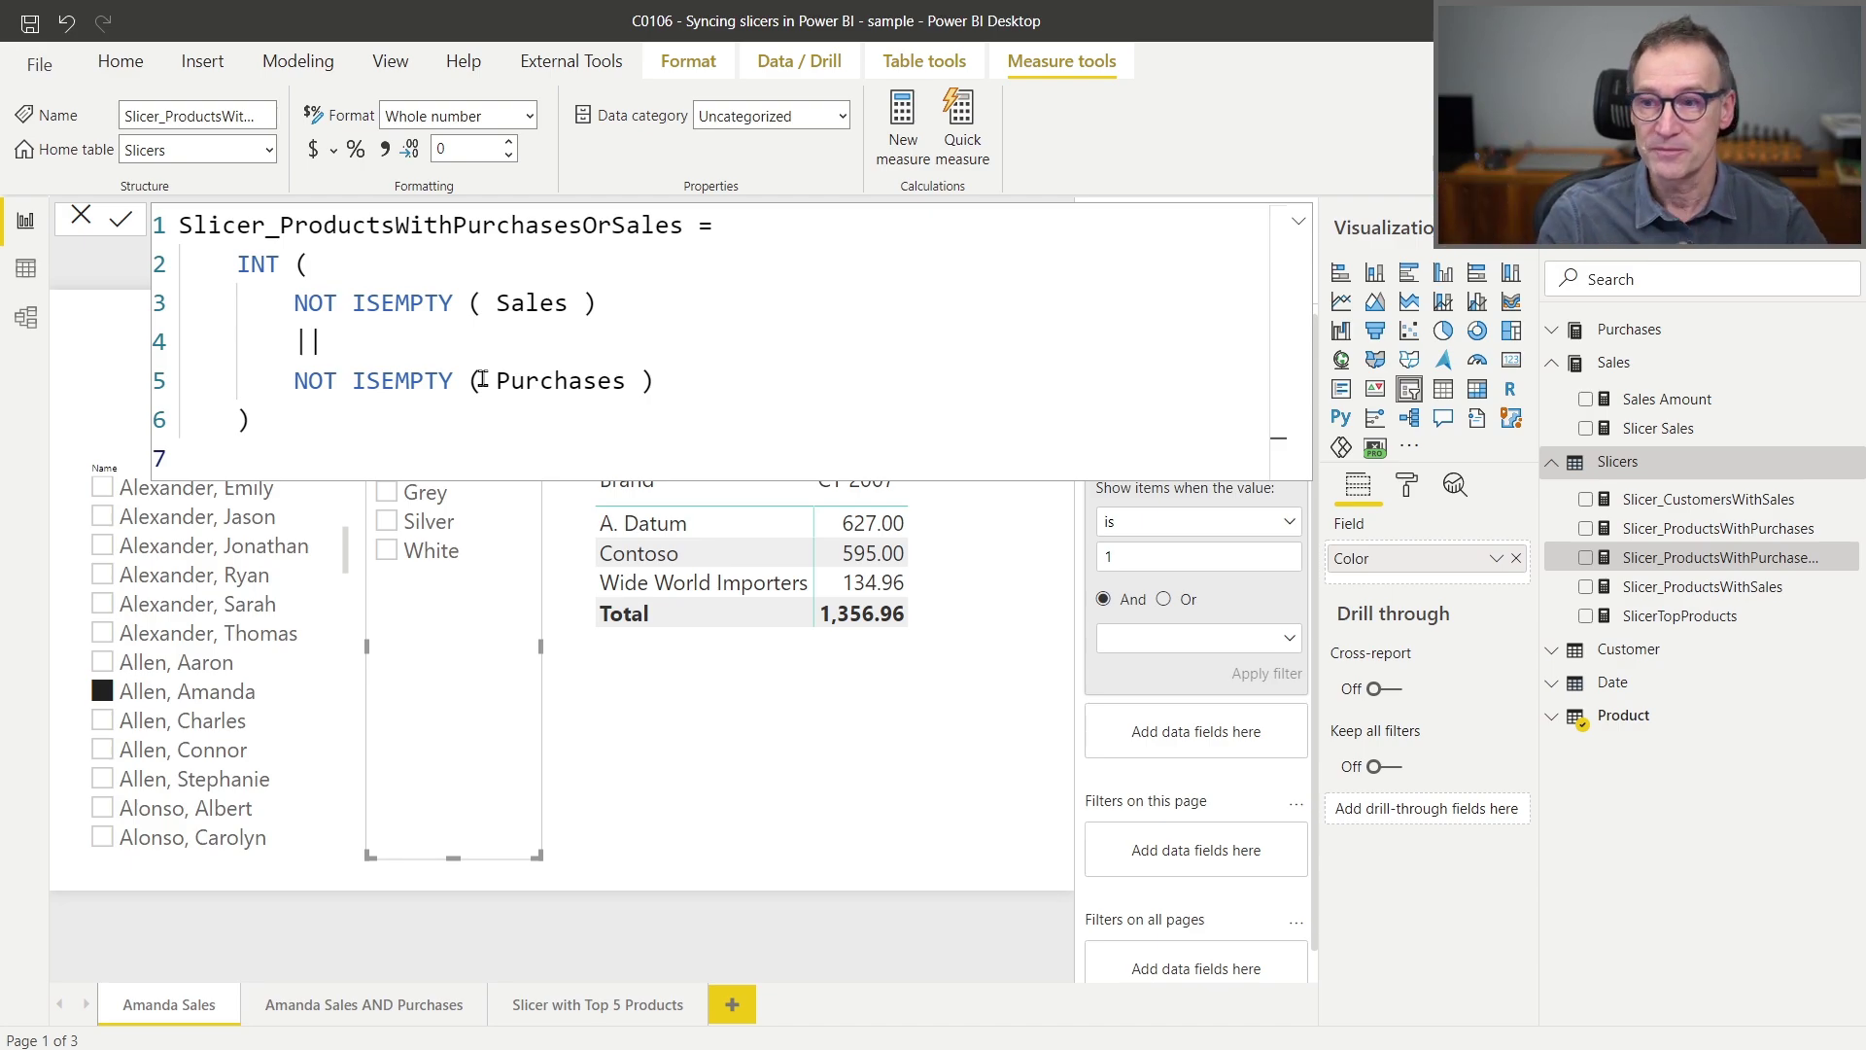
# Review the Slicer_ProductsWithPurchases and Slicer_CustomersWithSales formulas, then show Slicers = FILTER ( { 1 }, FALSE ).
pyautogui.click(1699, 526)
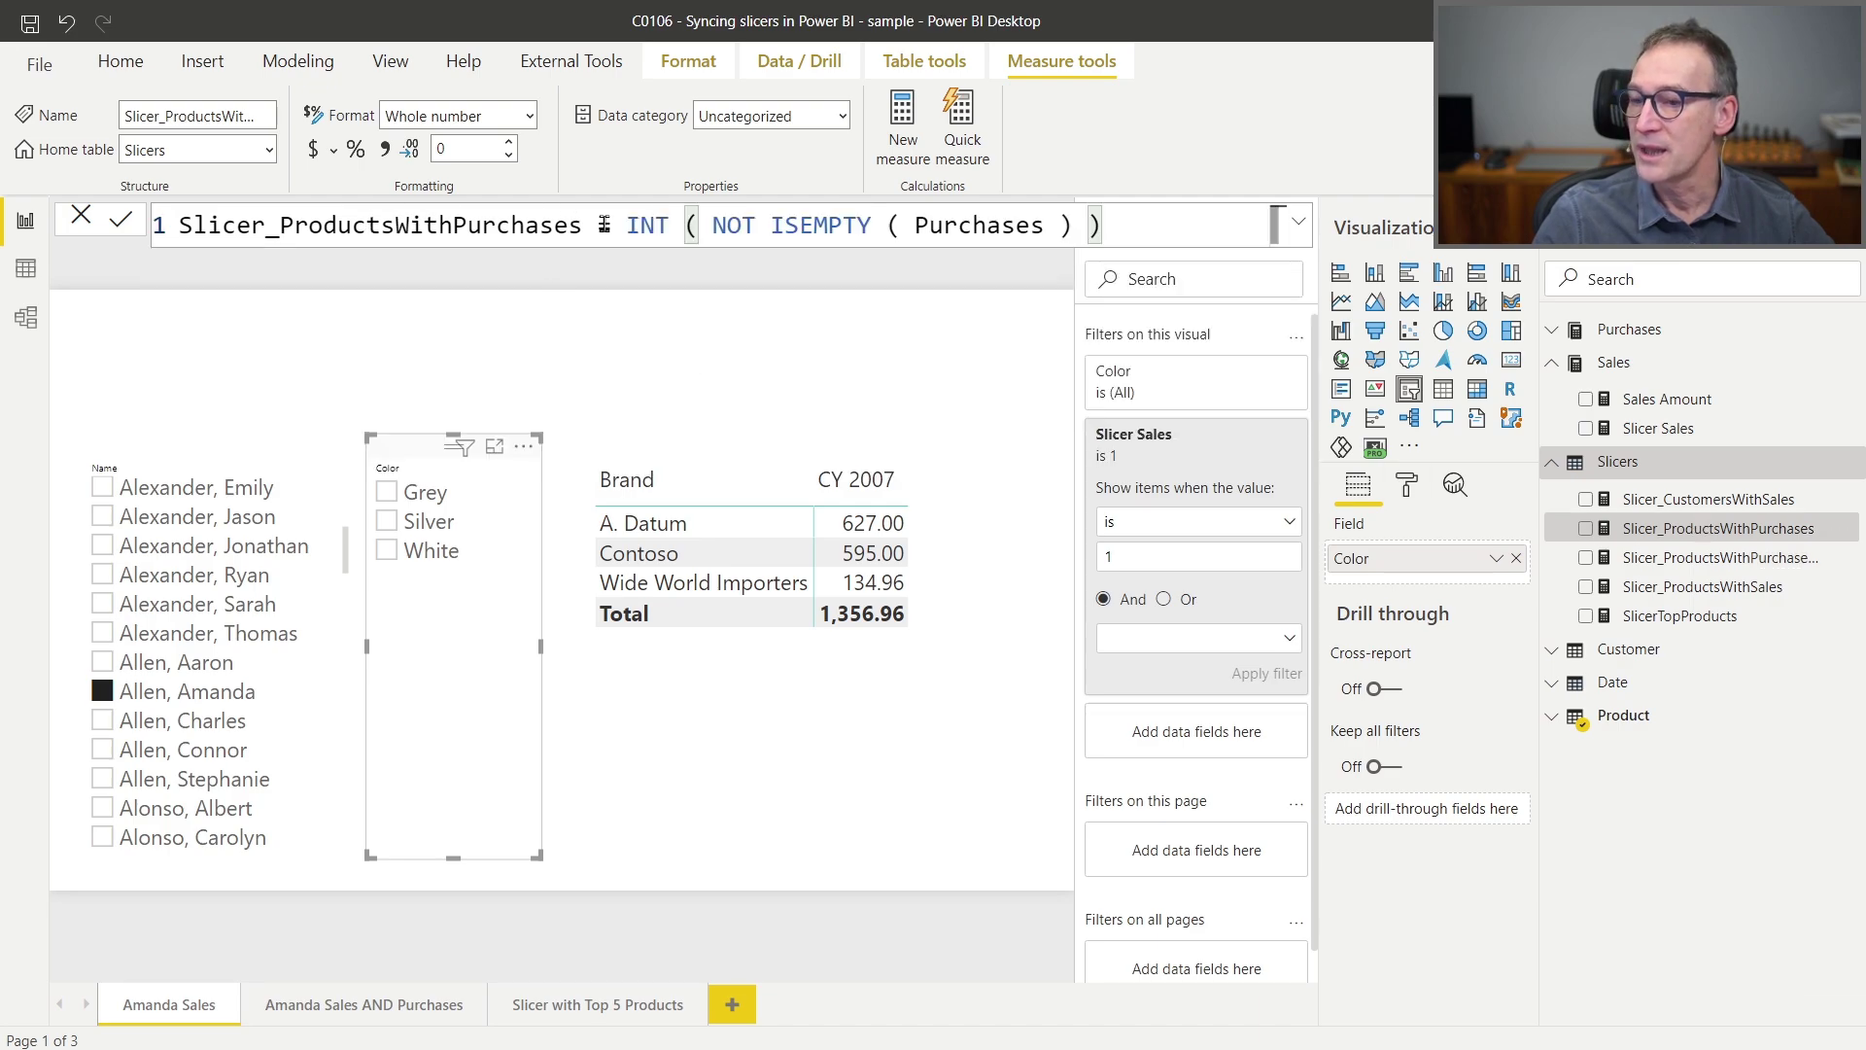
pyautogui.click(1723, 502)
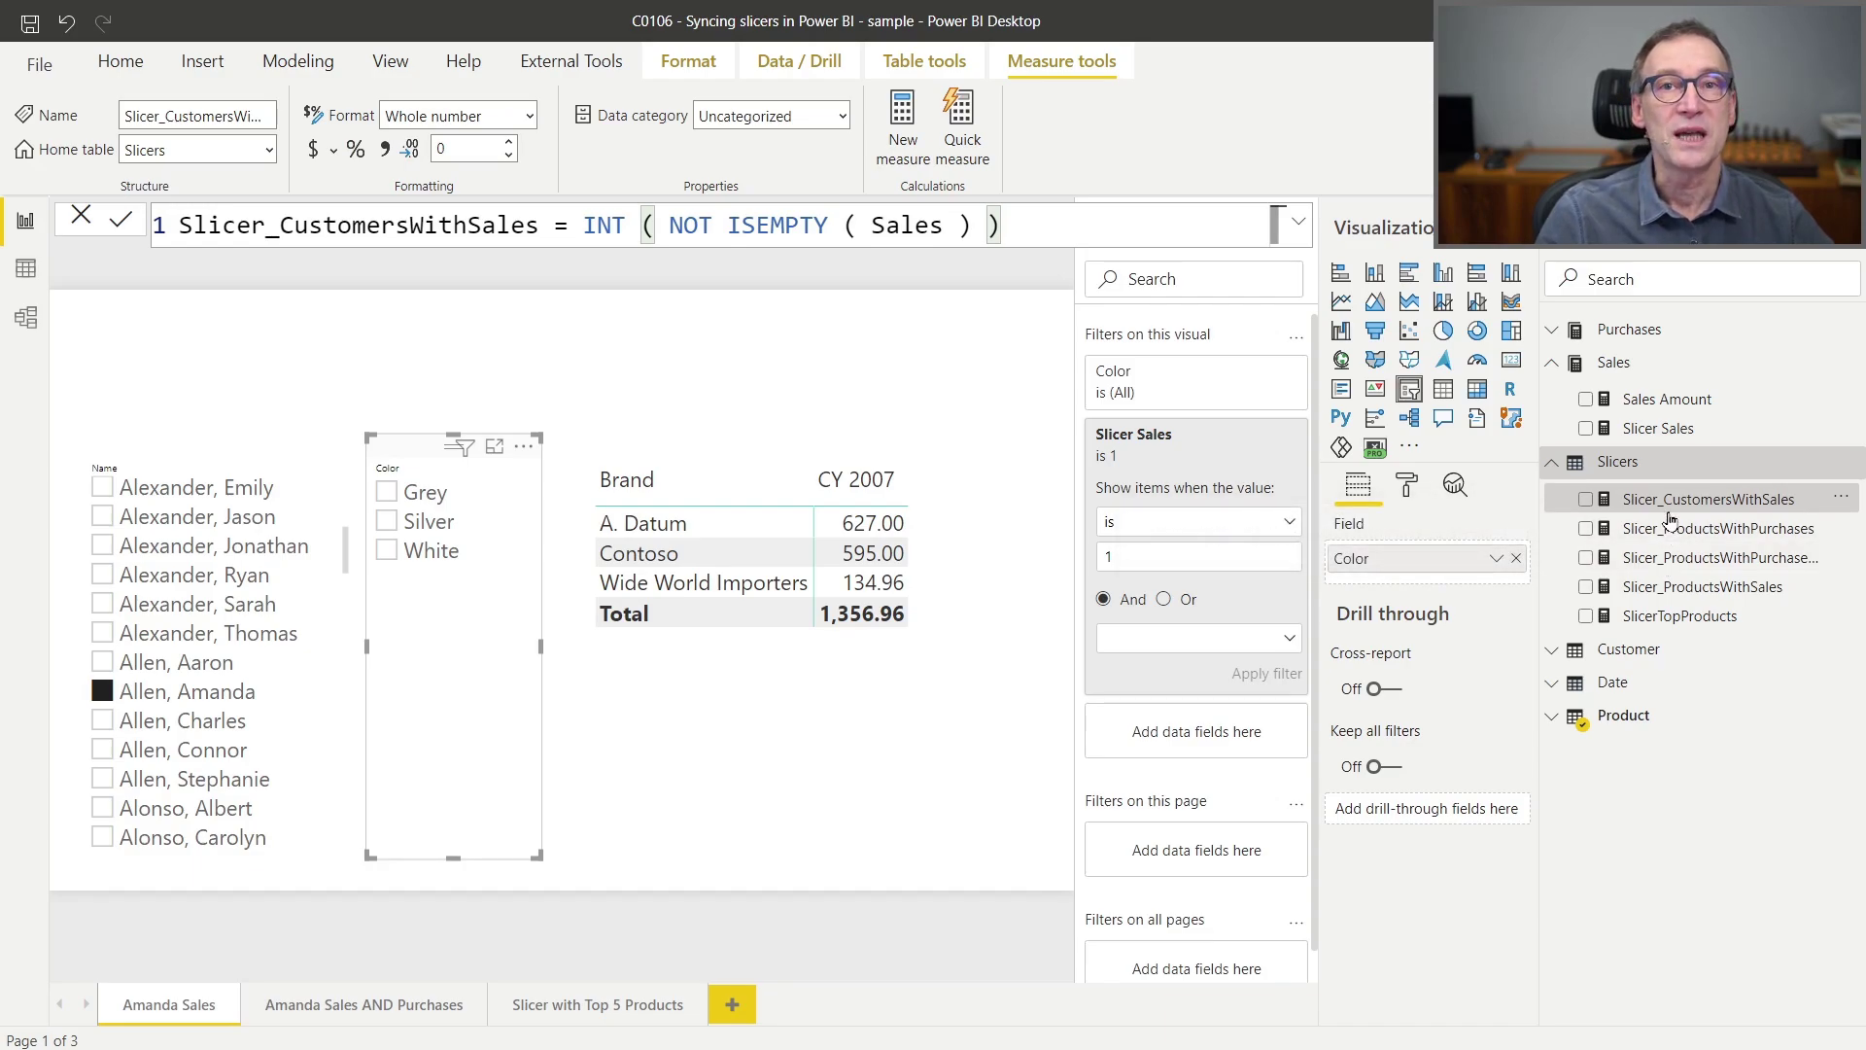
pyautogui.click(1642, 467)
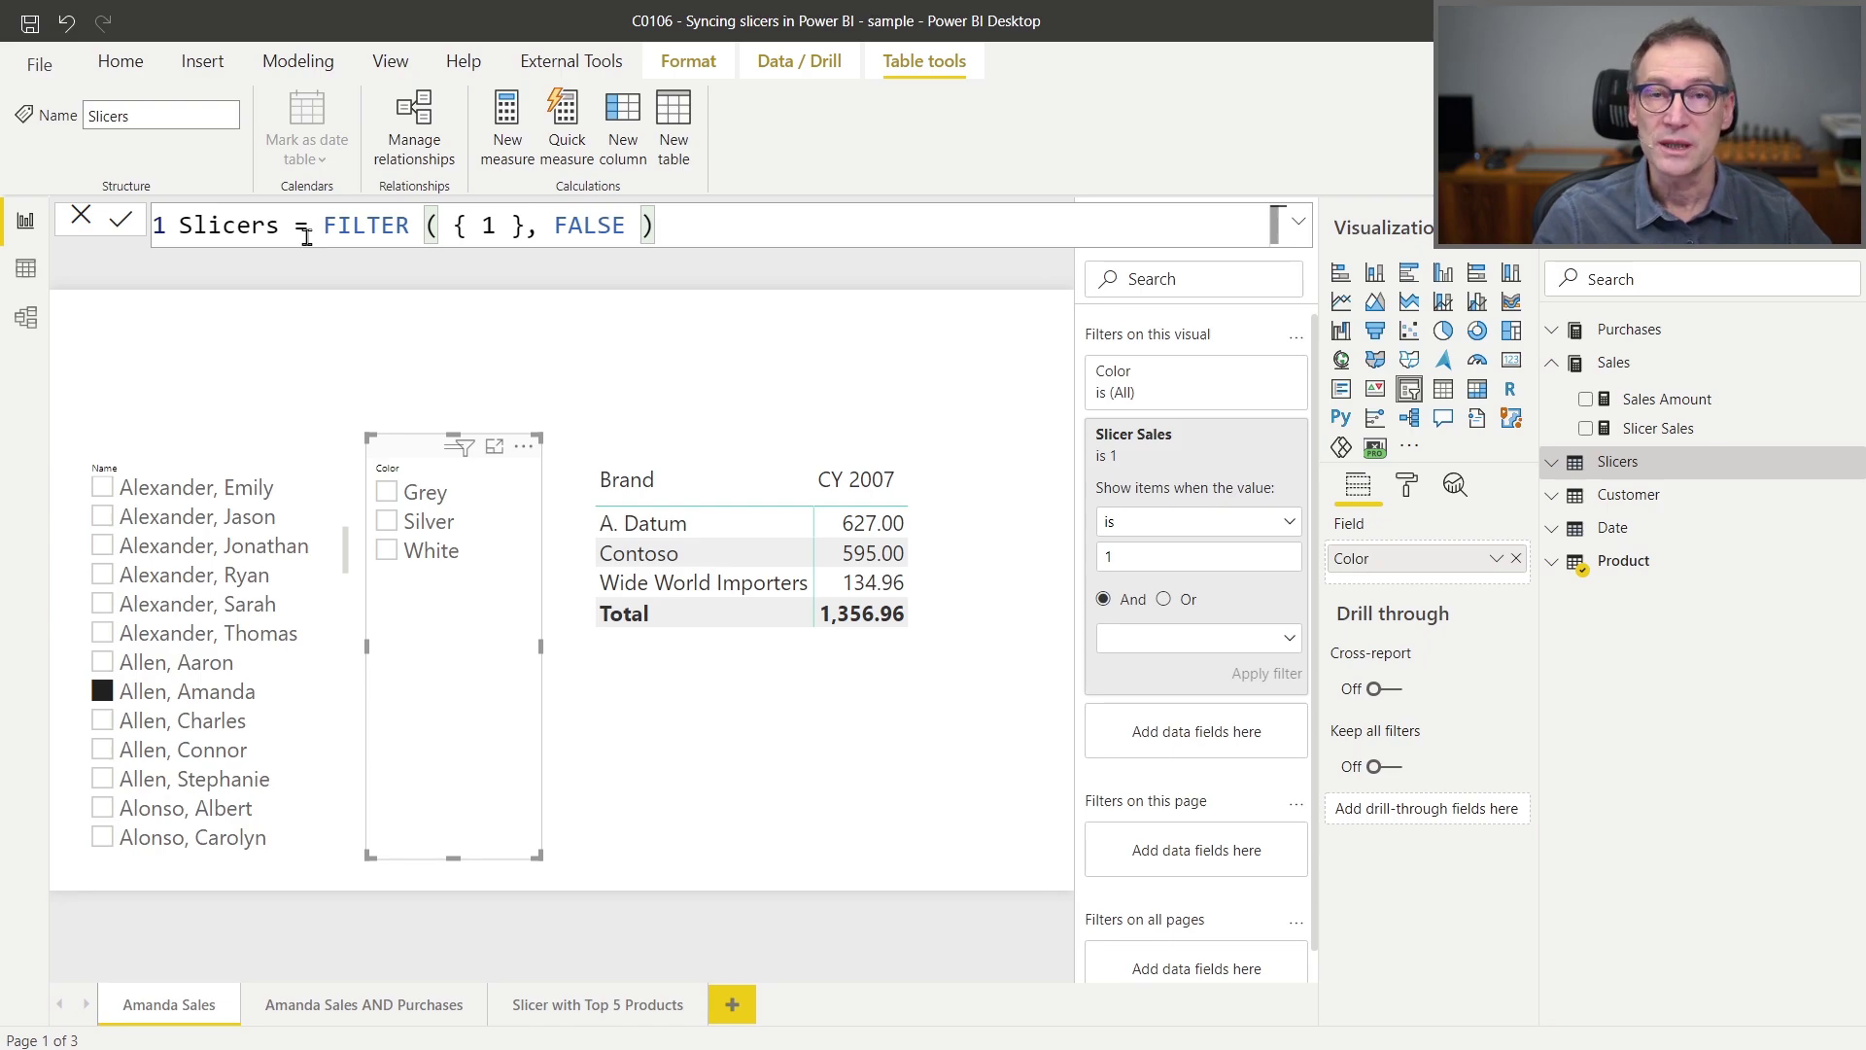
# Hide the Slicers table, leaving Purchases, Sales, Customer, Date and Product in the field list.
pyautogui.click(1553, 466)
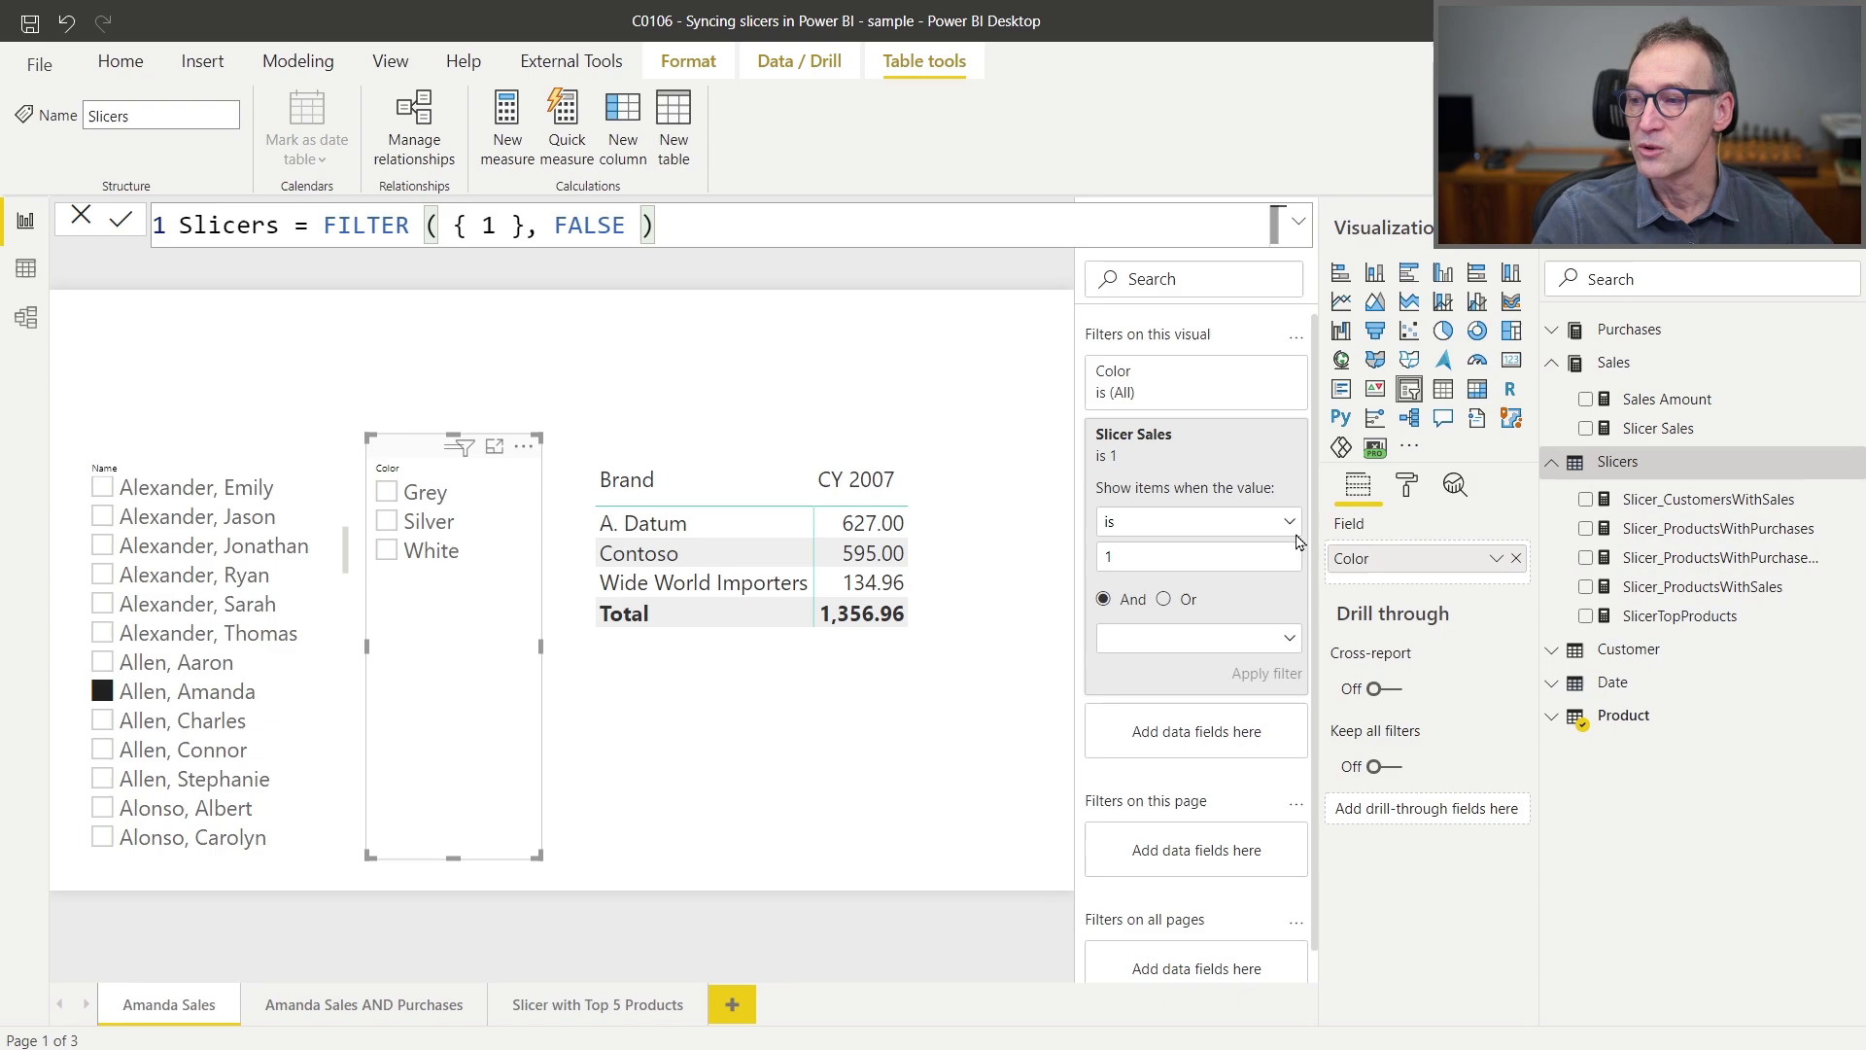
pyautogui.rightClick(1628, 465)
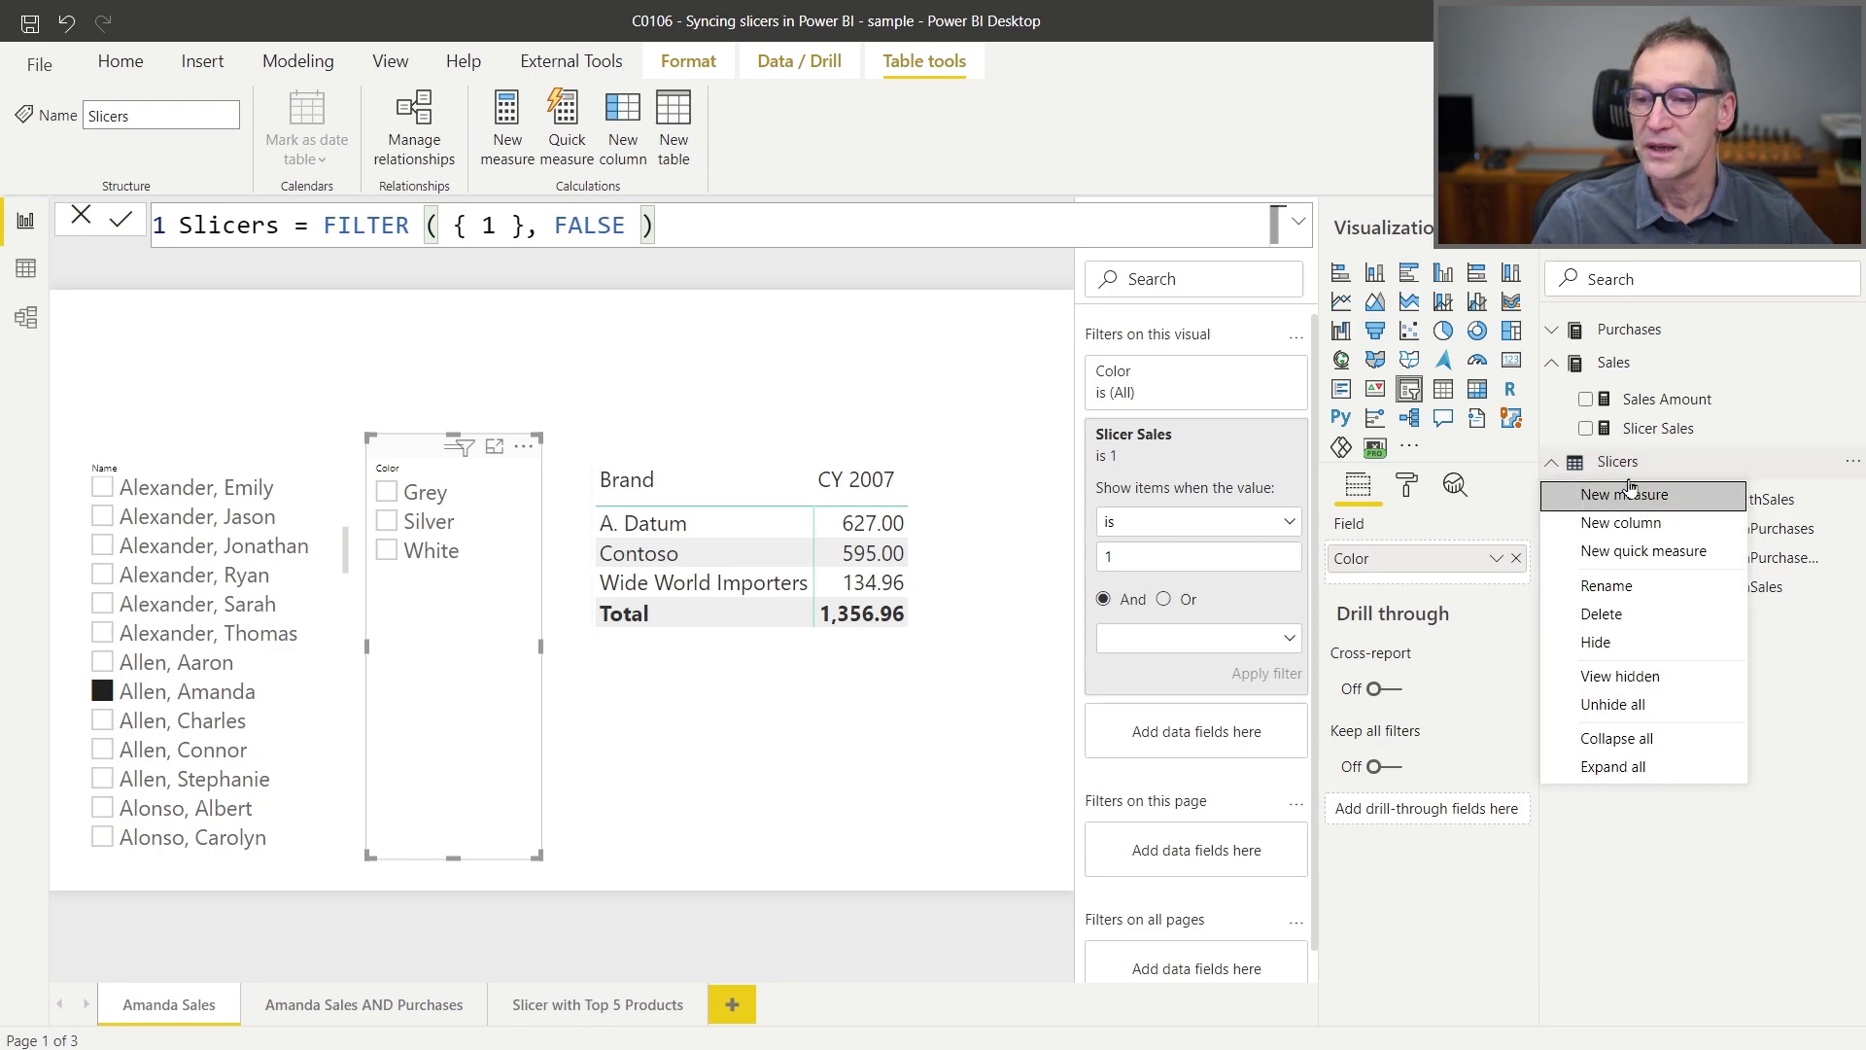
pyautogui.click(1630, 643)
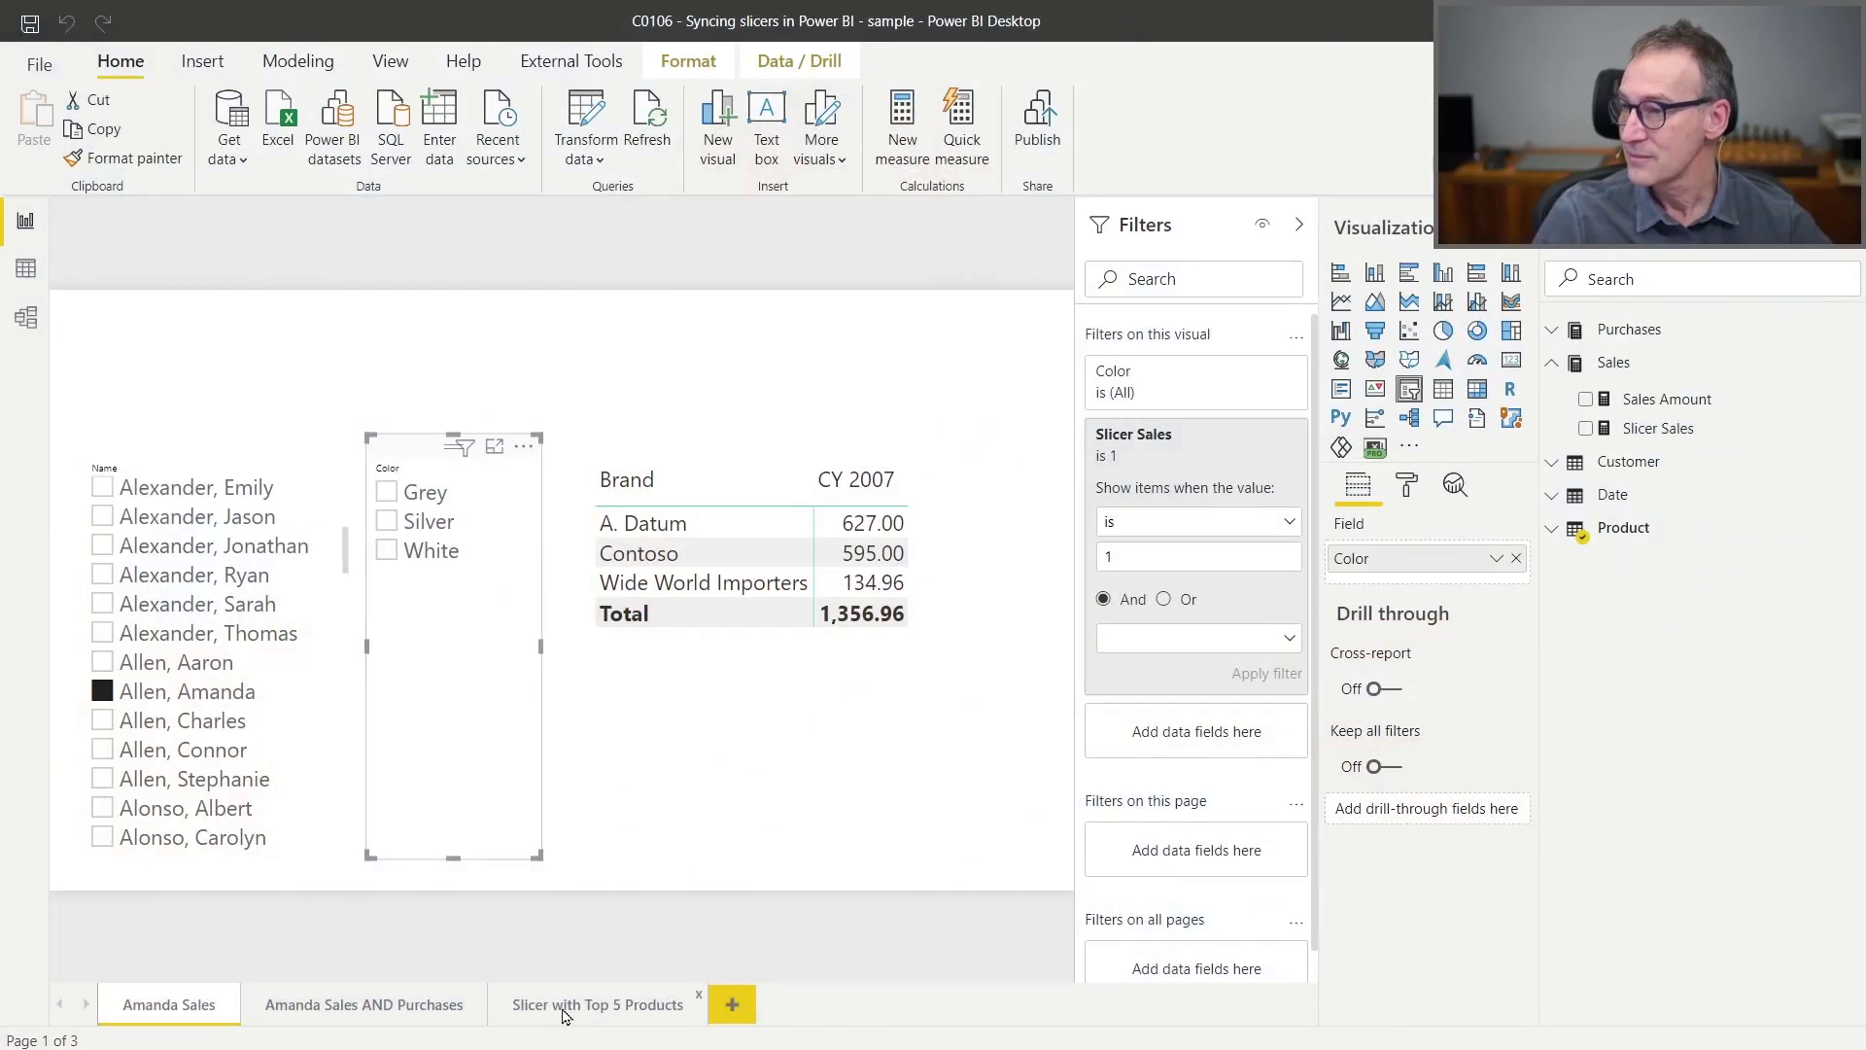
# On the Slicer with Top 5 Products page, pick CY 2007, 2008, then 2009 and select the top 5 table.
pyautogui.click(561, 1010)
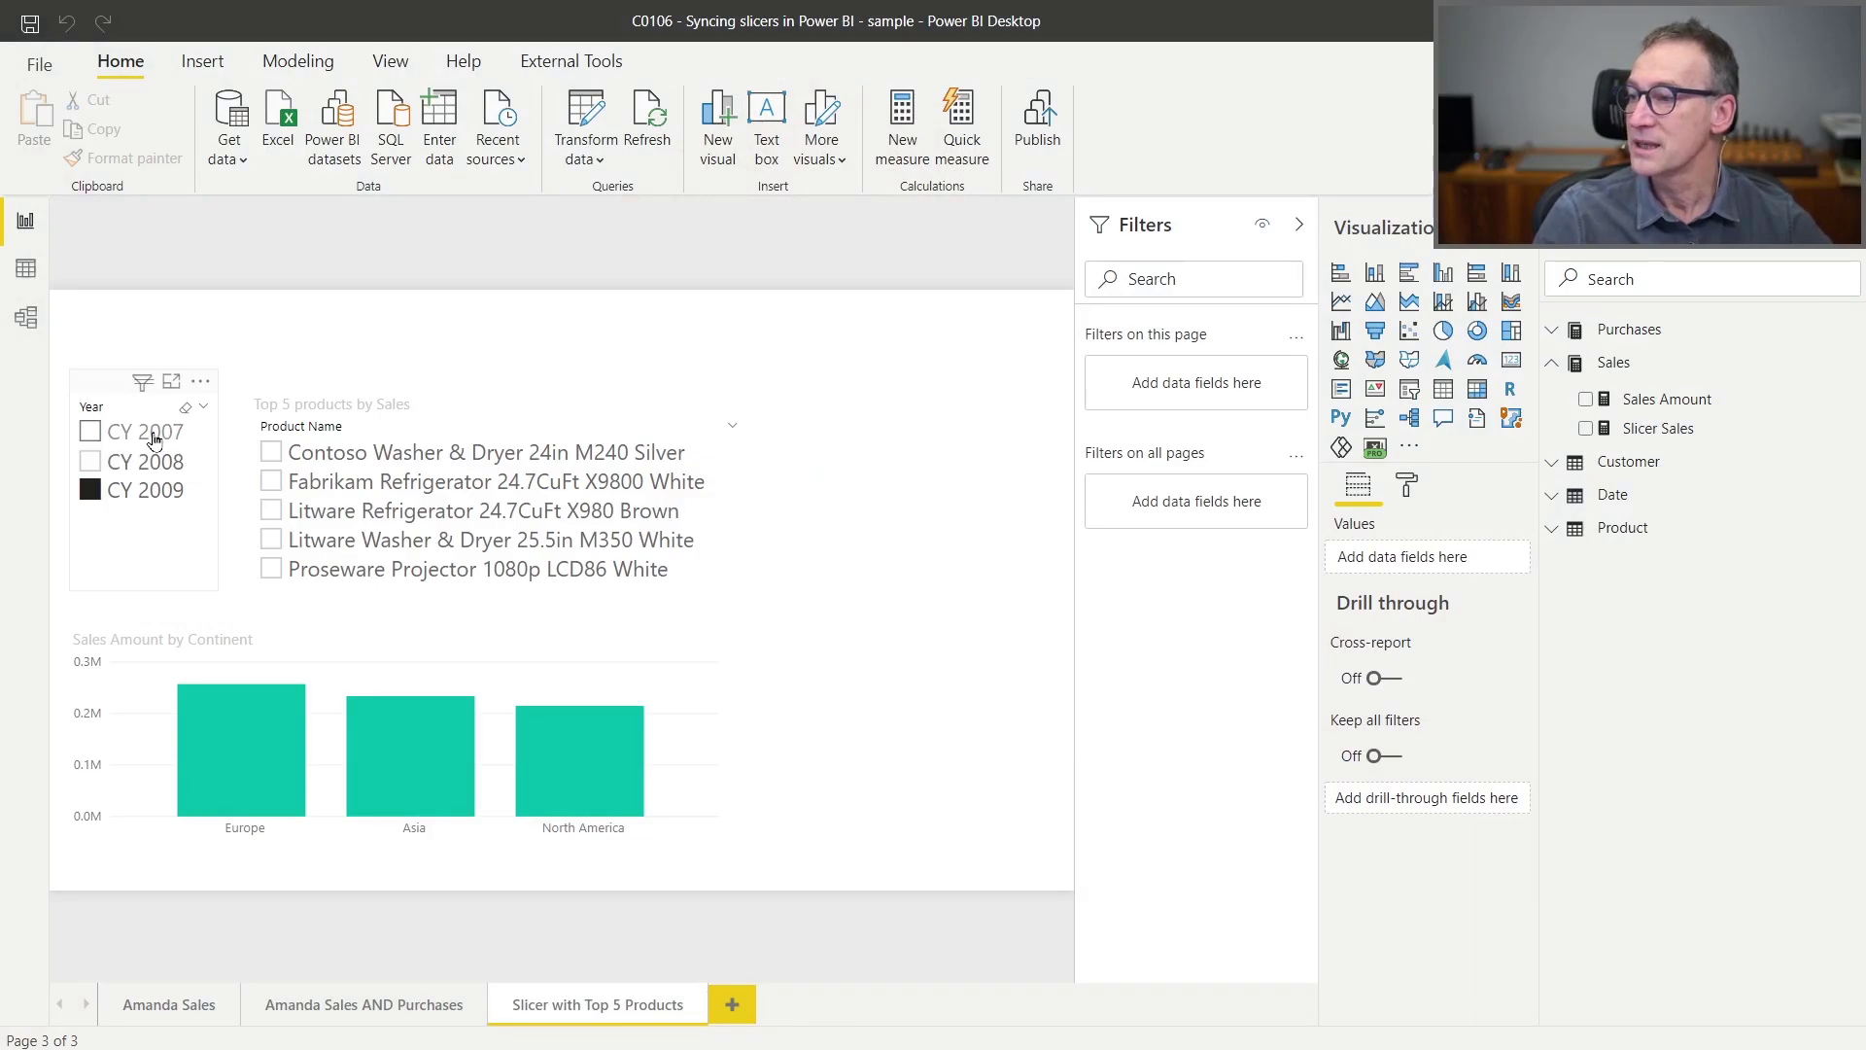
pyautogui.click(154, 439)
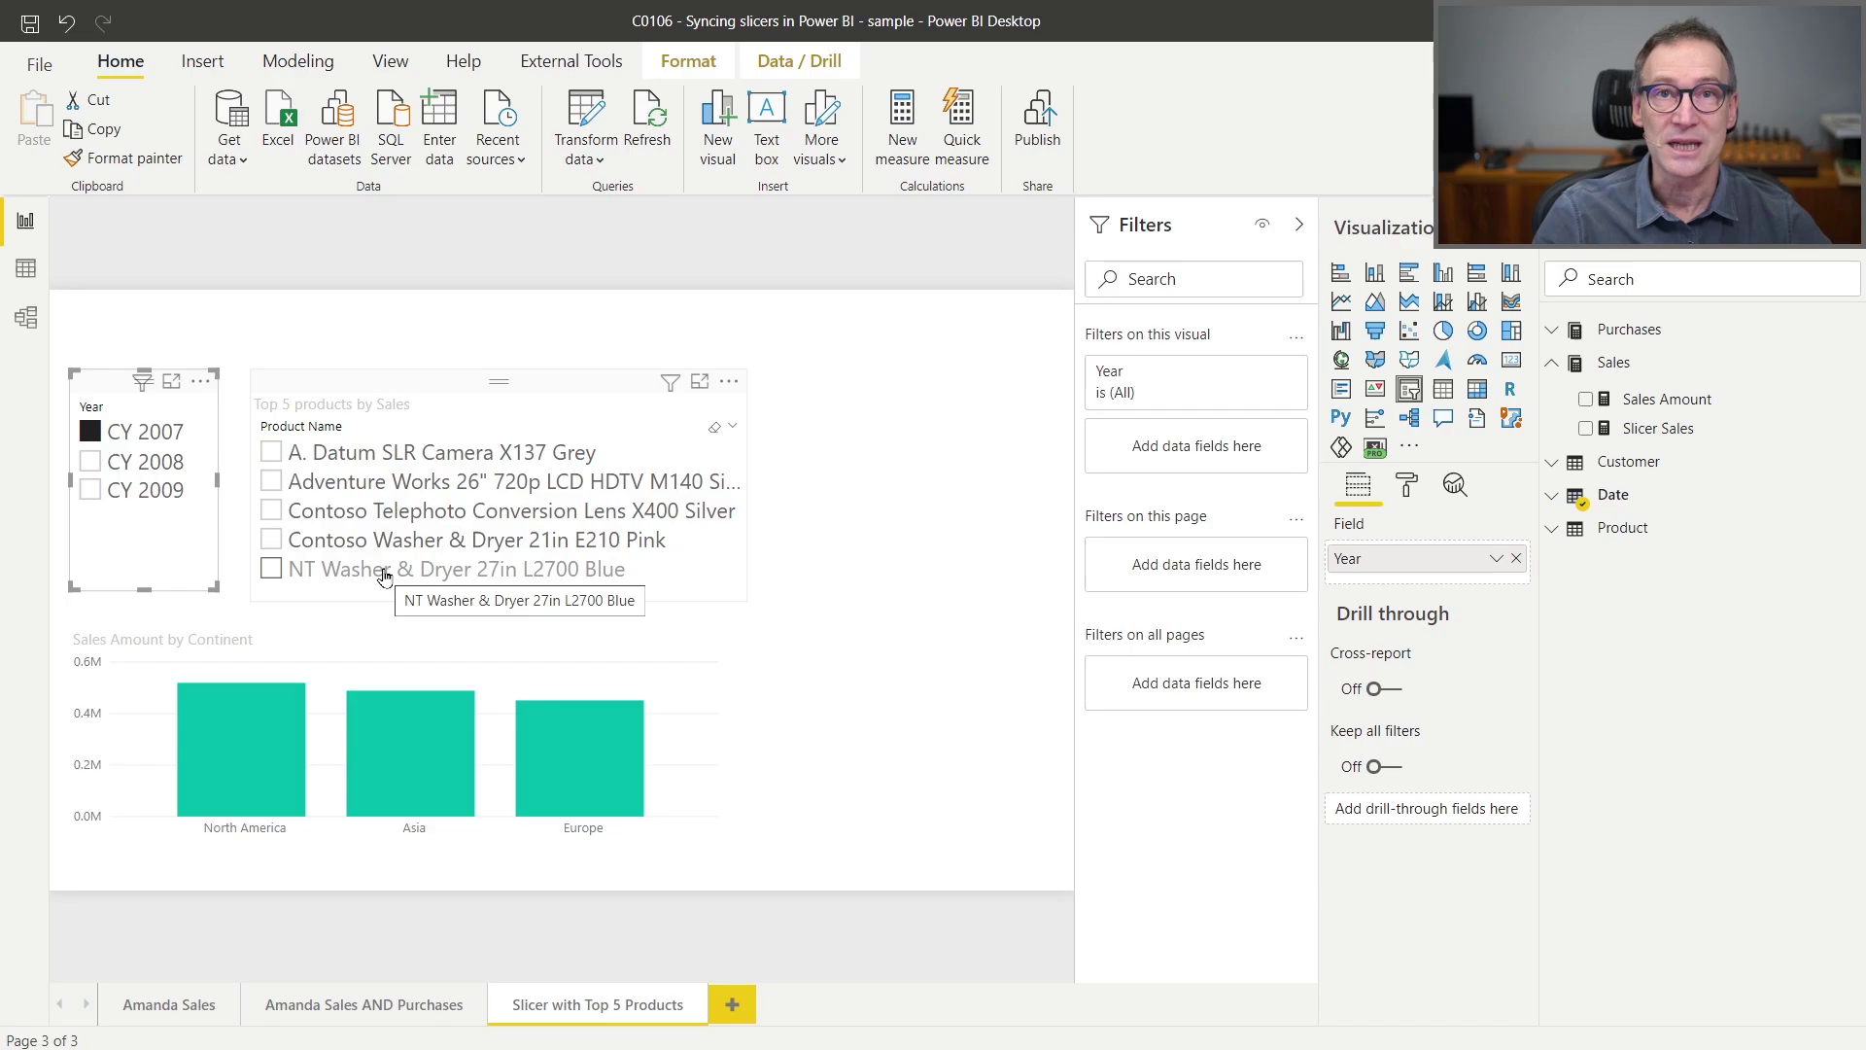
pyautogui.click(152, 464)
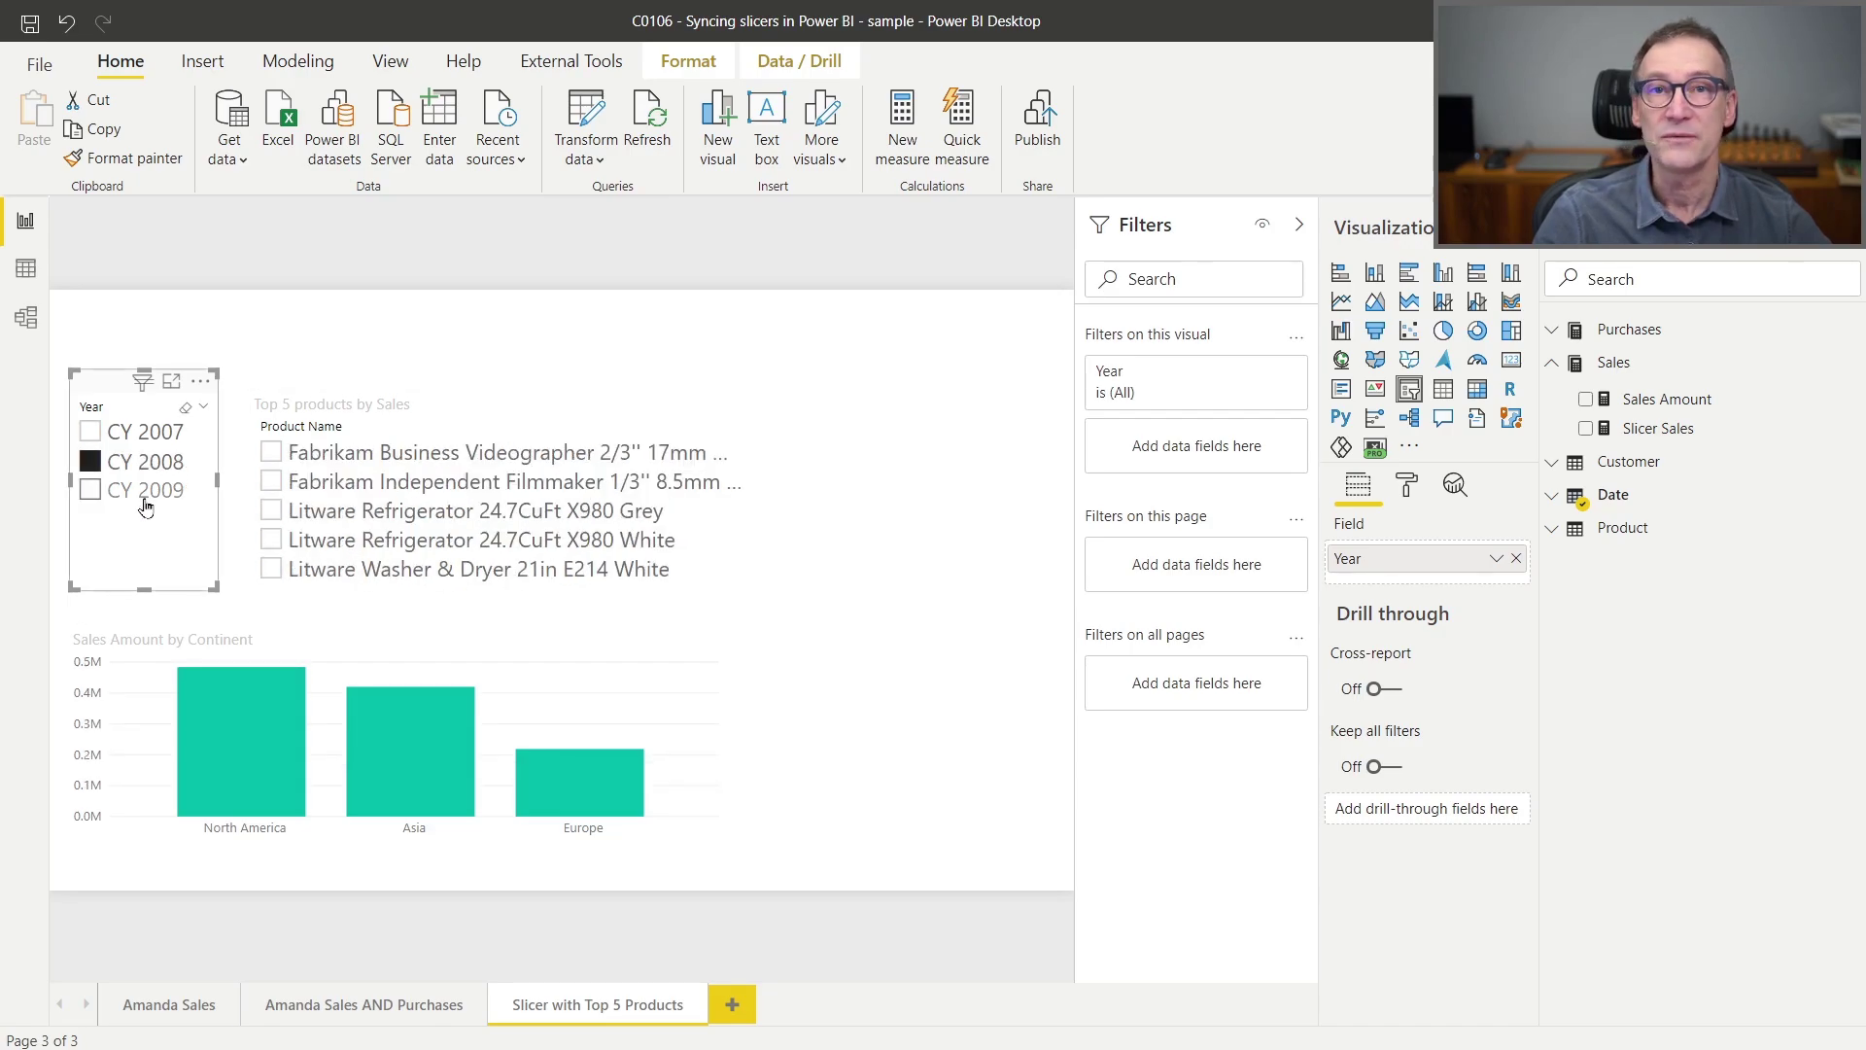
pyautogui.click(146, 494)
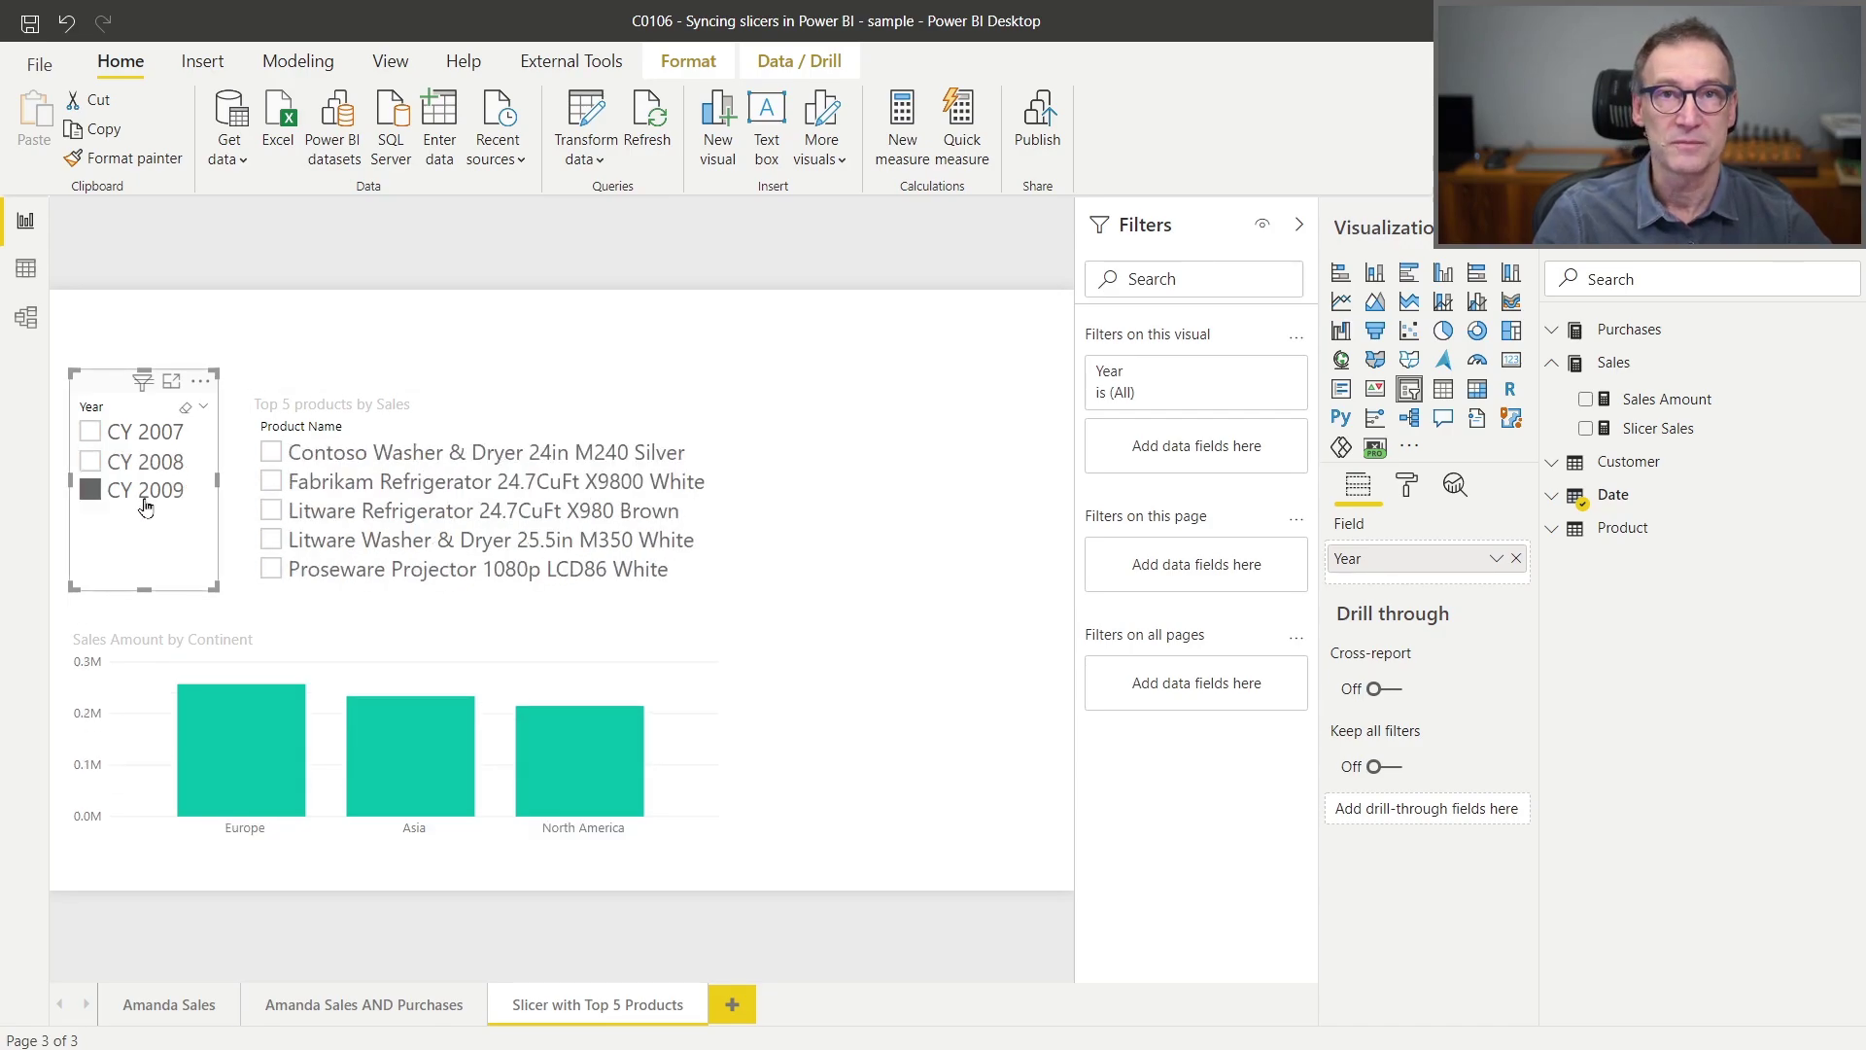
pyautogui.click(396, 392)
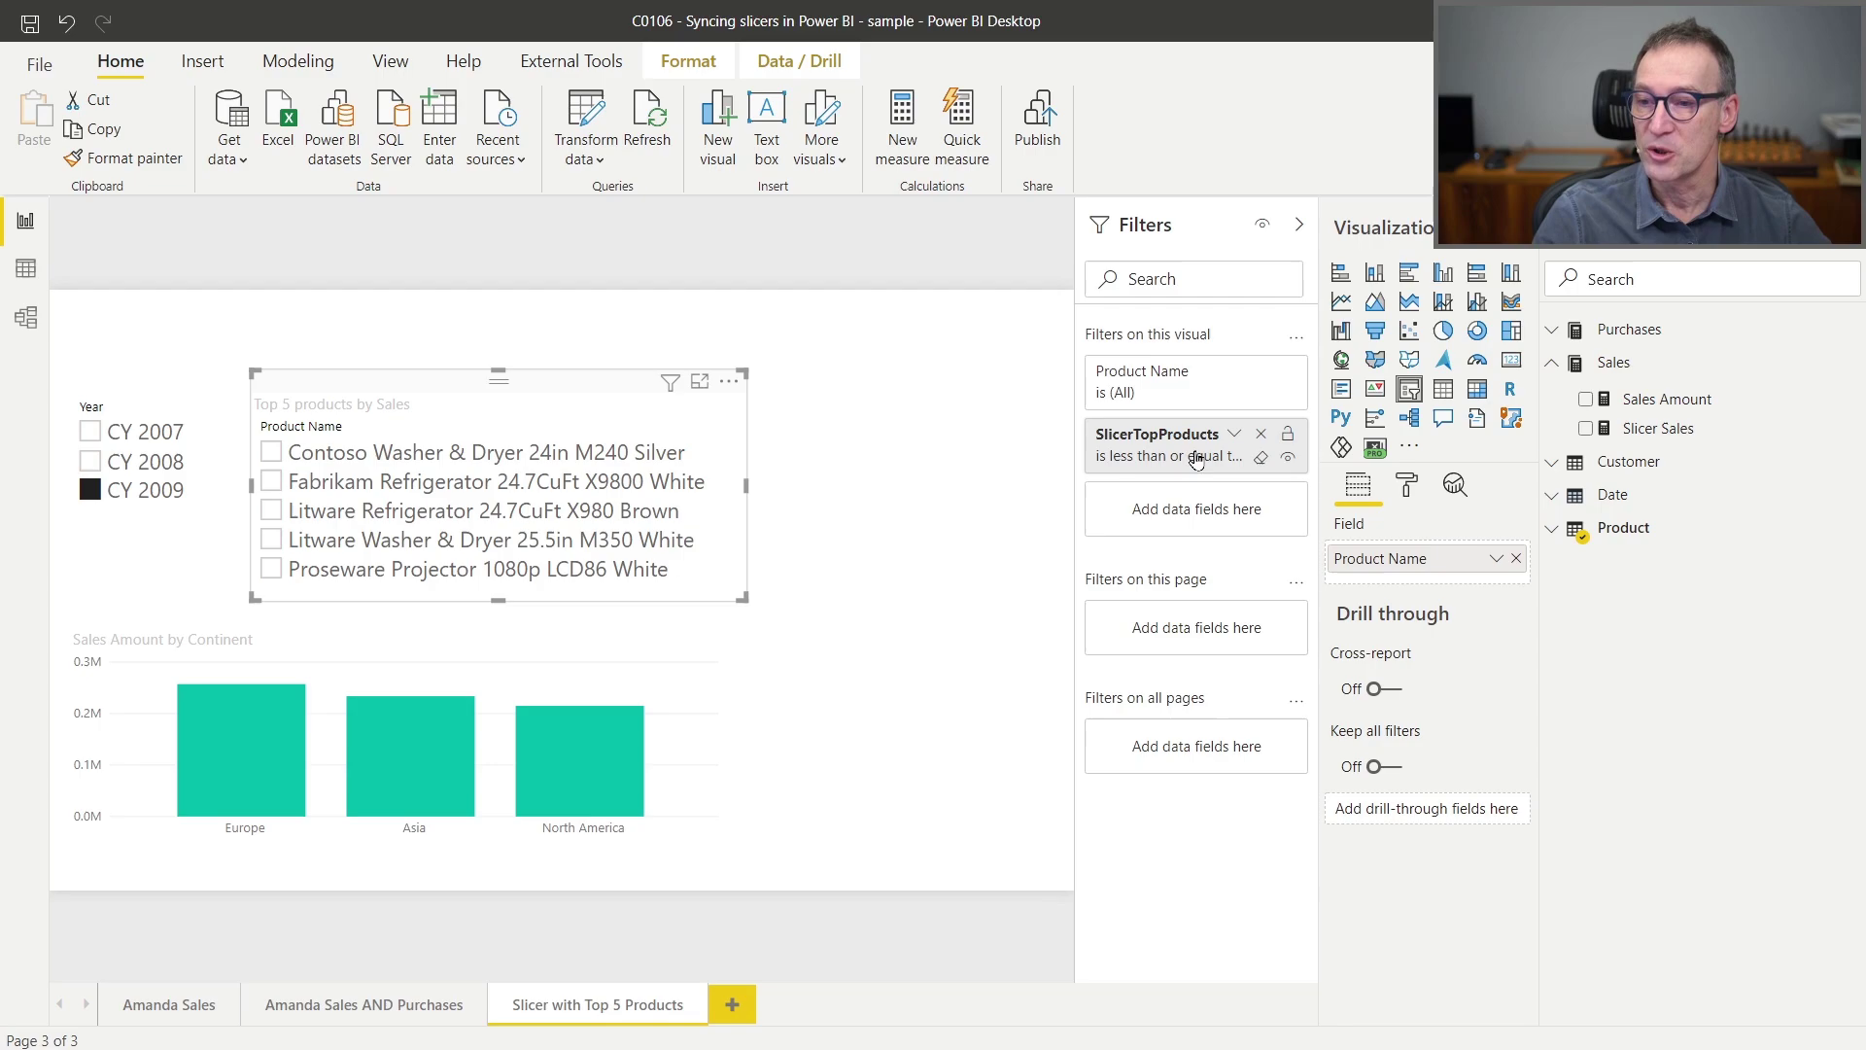
# Show hidden fields from the Purchases menu, collapse Sales, and view the SlicerTopProducts RANKX formula.
pyautogui.rightClick(1659, 335)
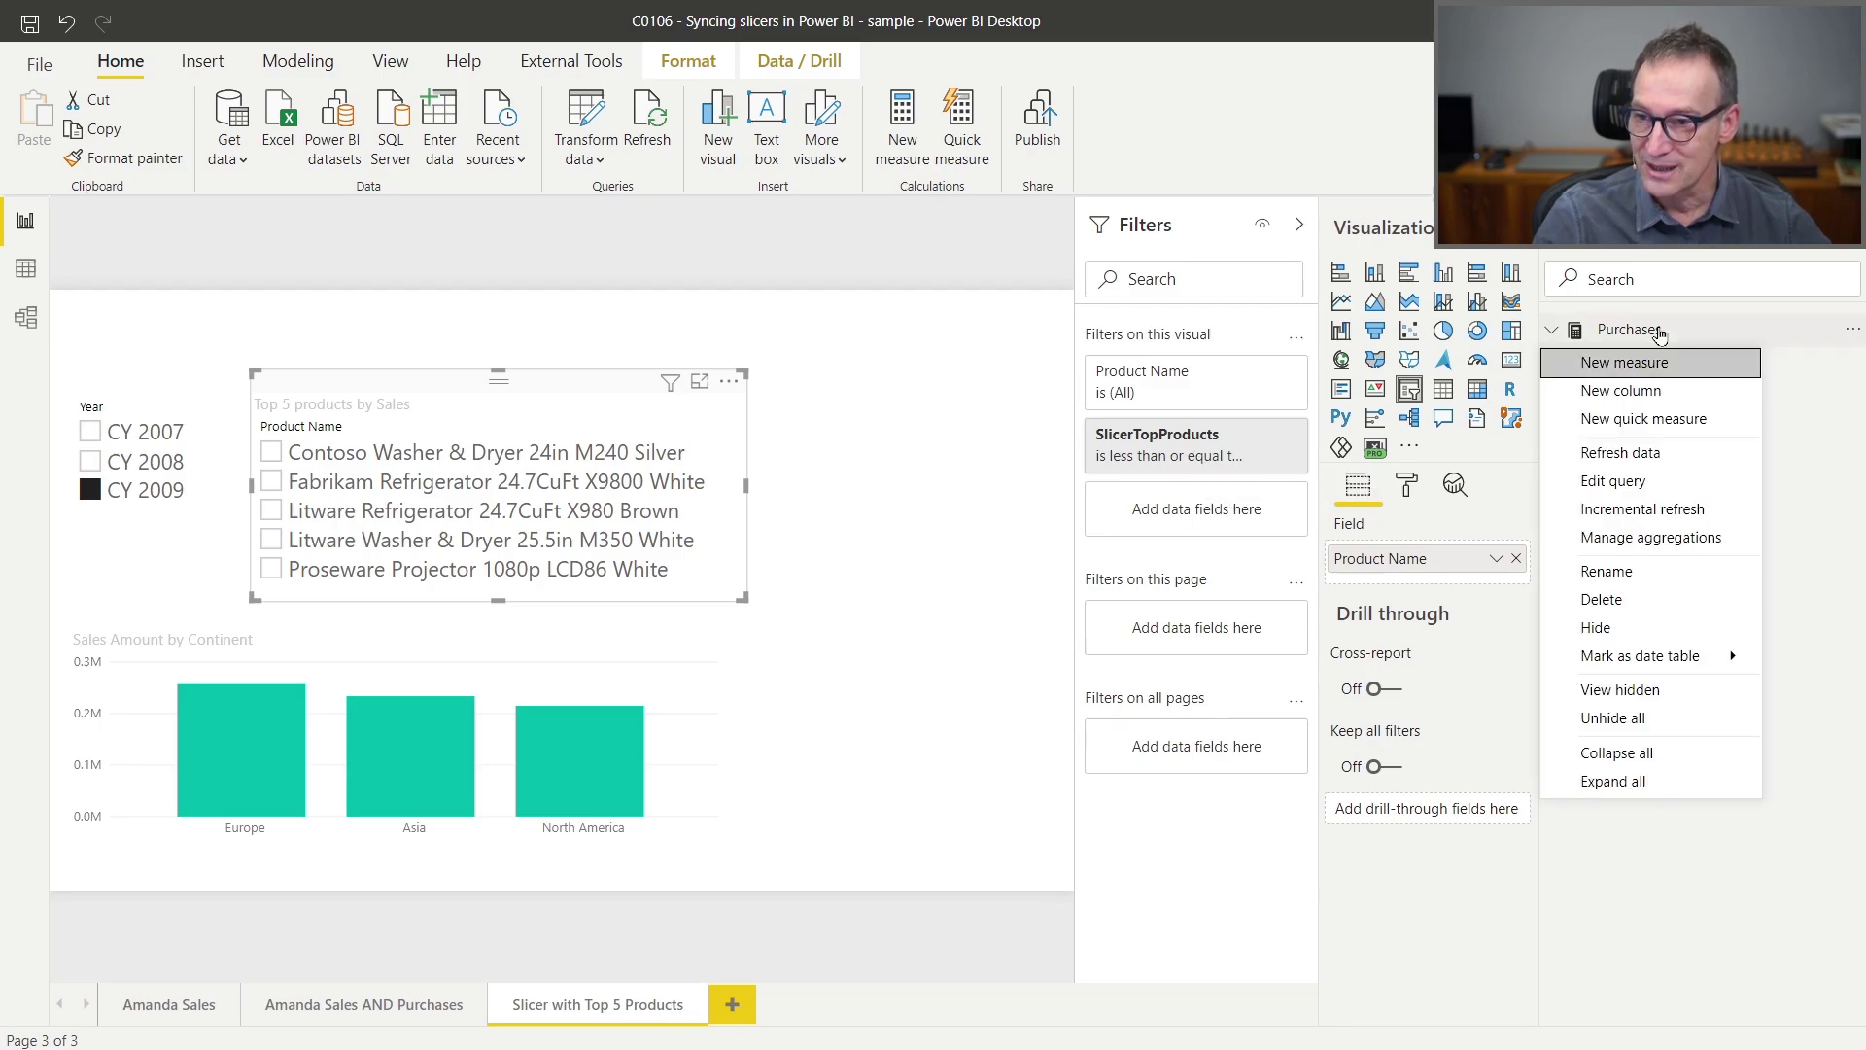
pyautogui.click(1646, 690)
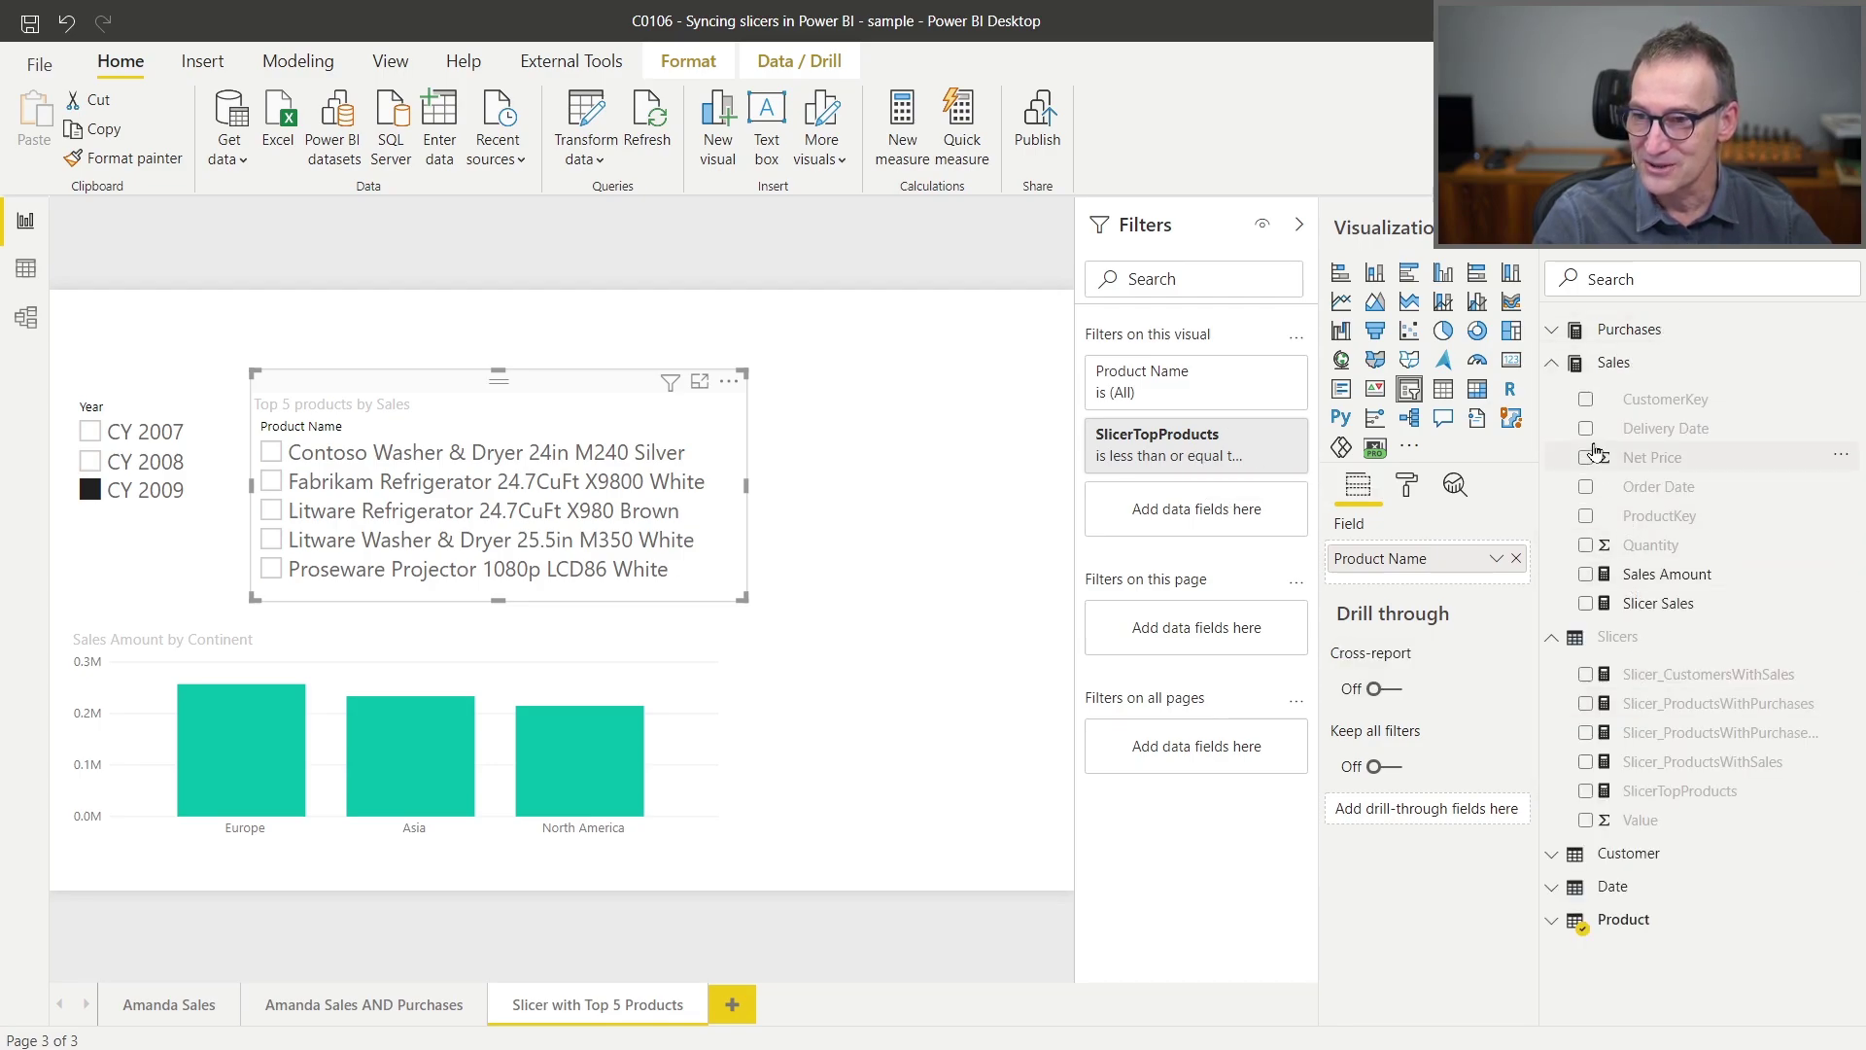
pyautogui.click(1558, 365)
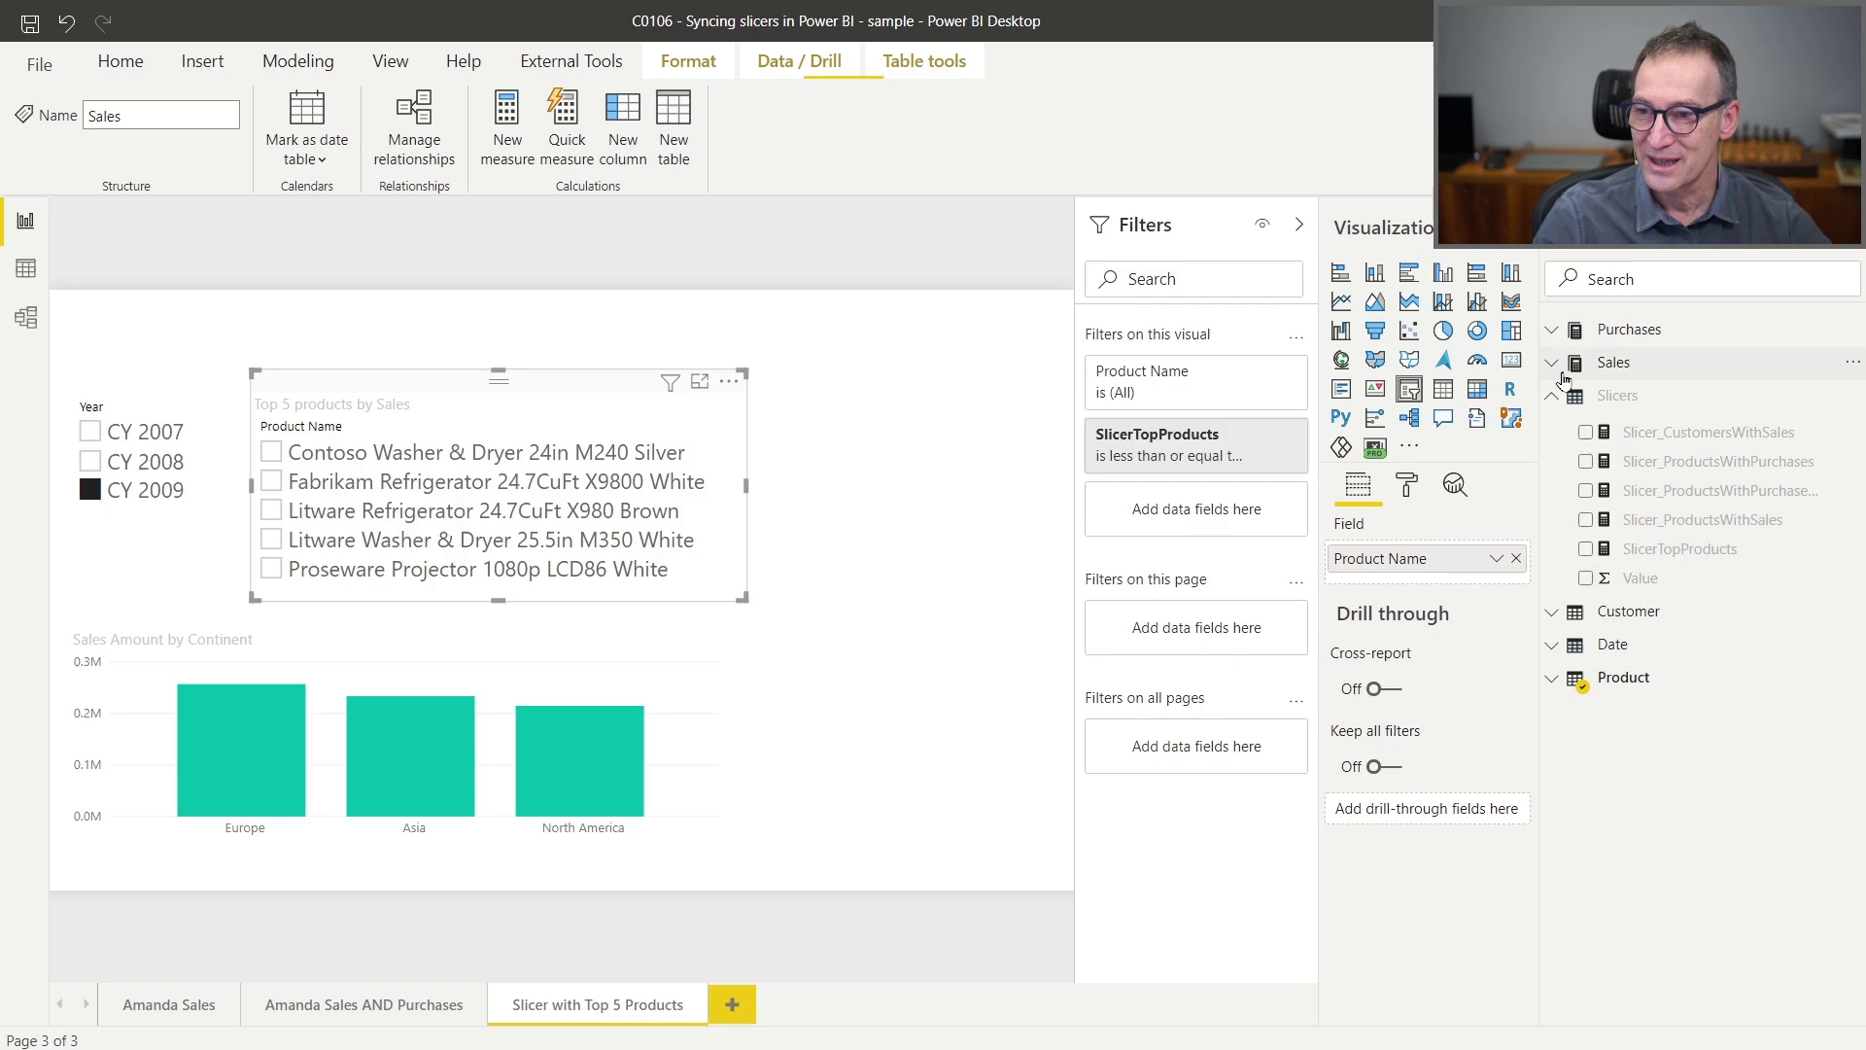
pyautogui.click(1675, 554)
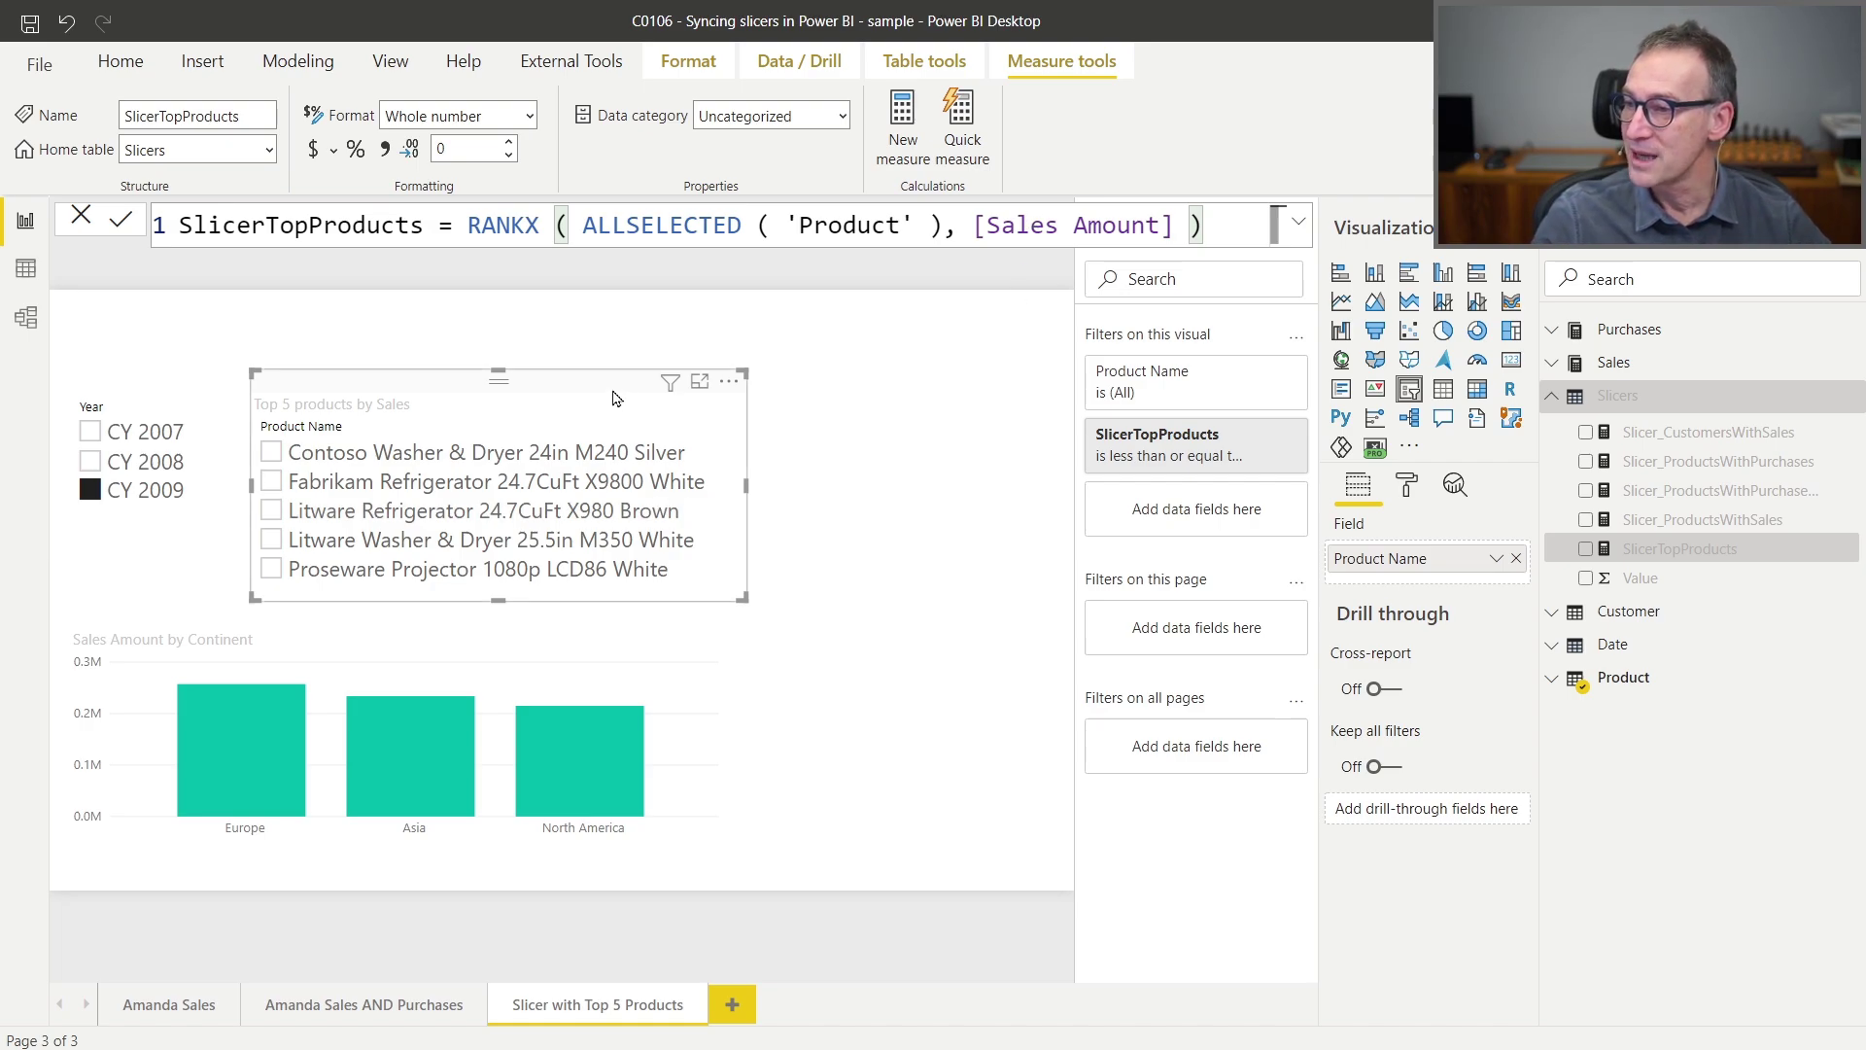
# Expand the SlicerTopProducts visual filter to reveal its 'less than or equal to 5' condition.
pyautogui.click(1244, 456)
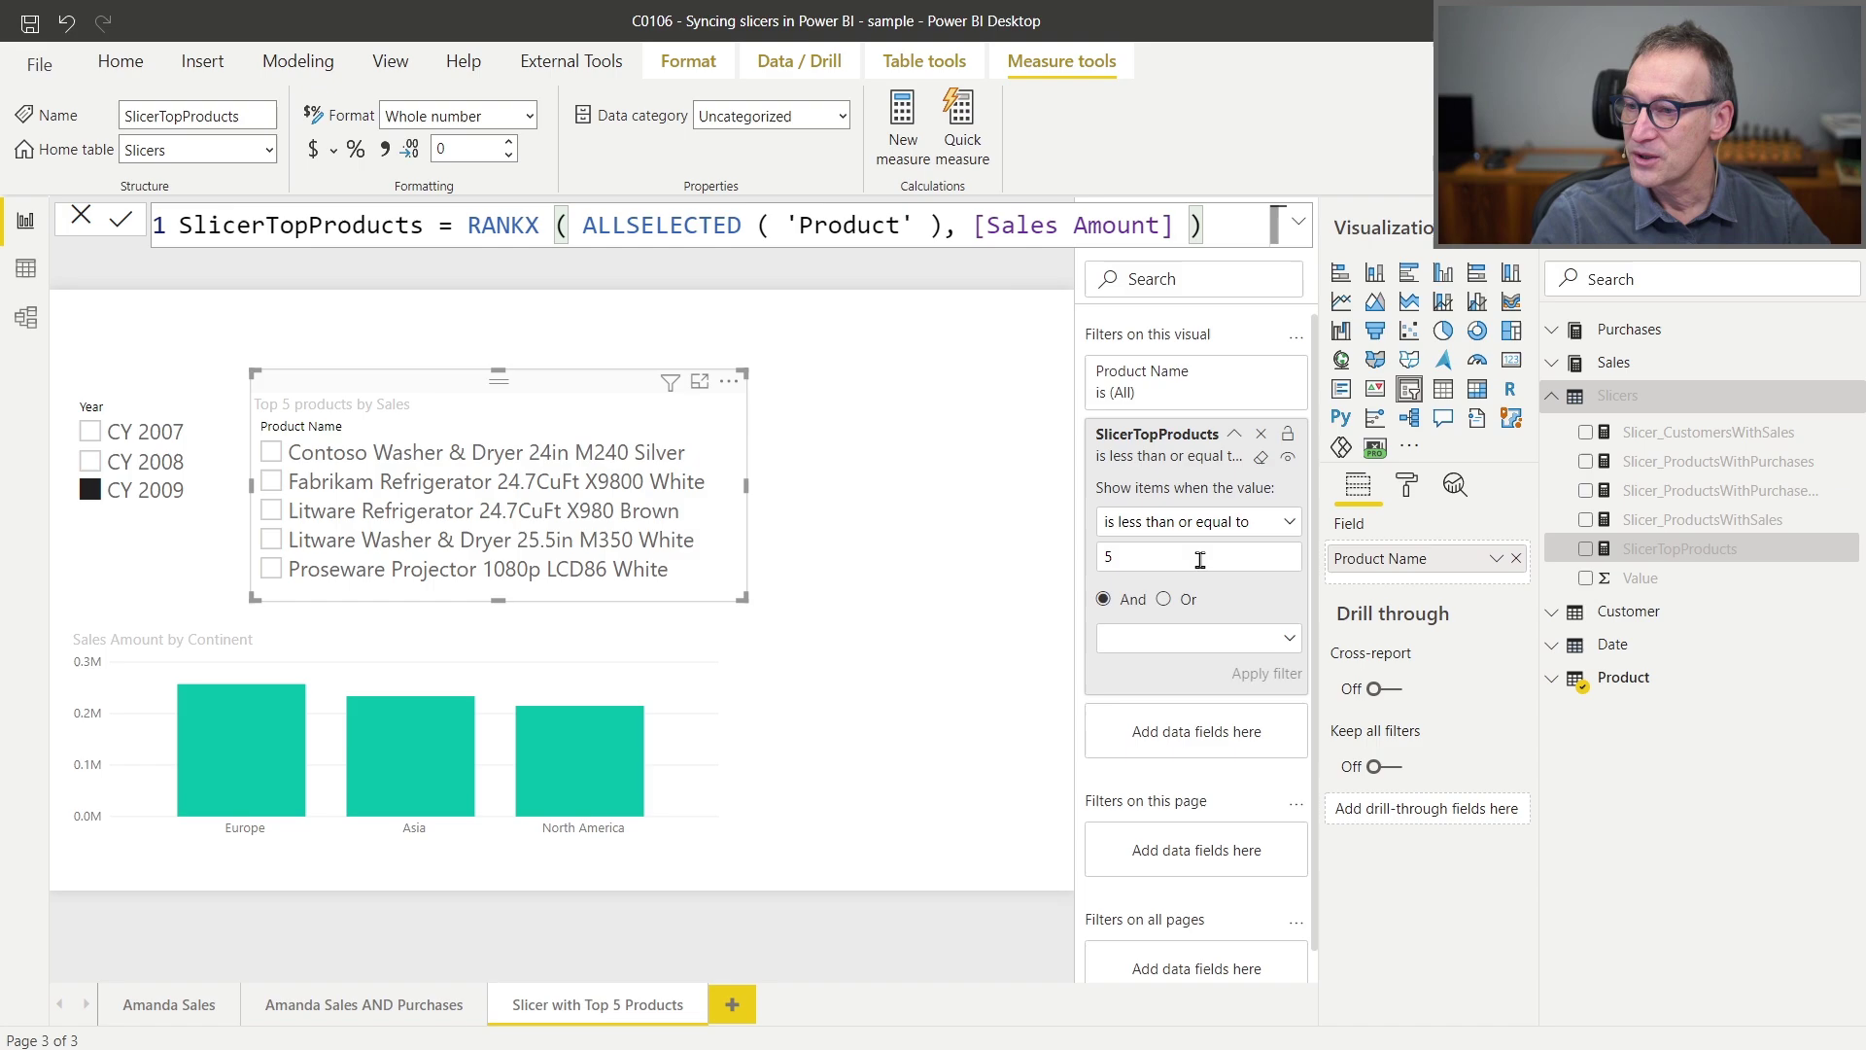